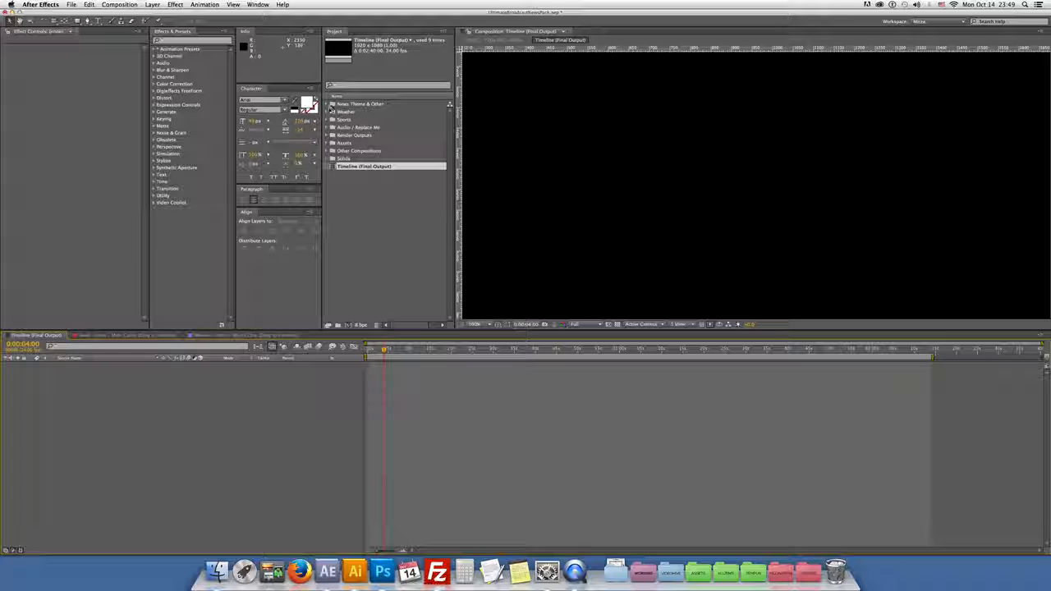
# Step: Expand the News Theme & Other and News – Main Theme Intro folders, widen the project list and open News – Intro – Main Comp
pyautogui.click(328, 105)
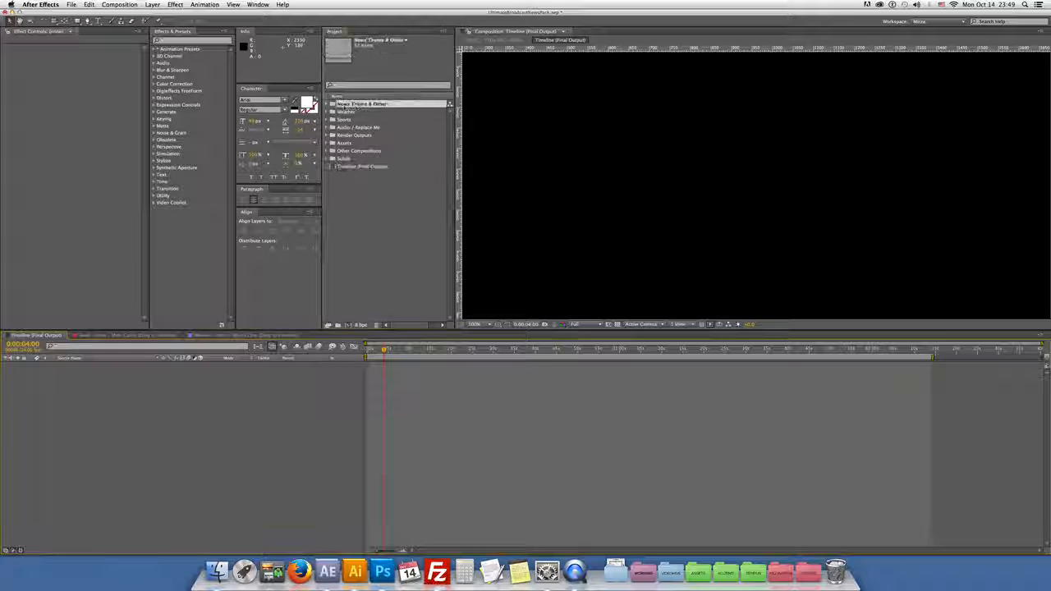
pyautogui.click(329, 104)
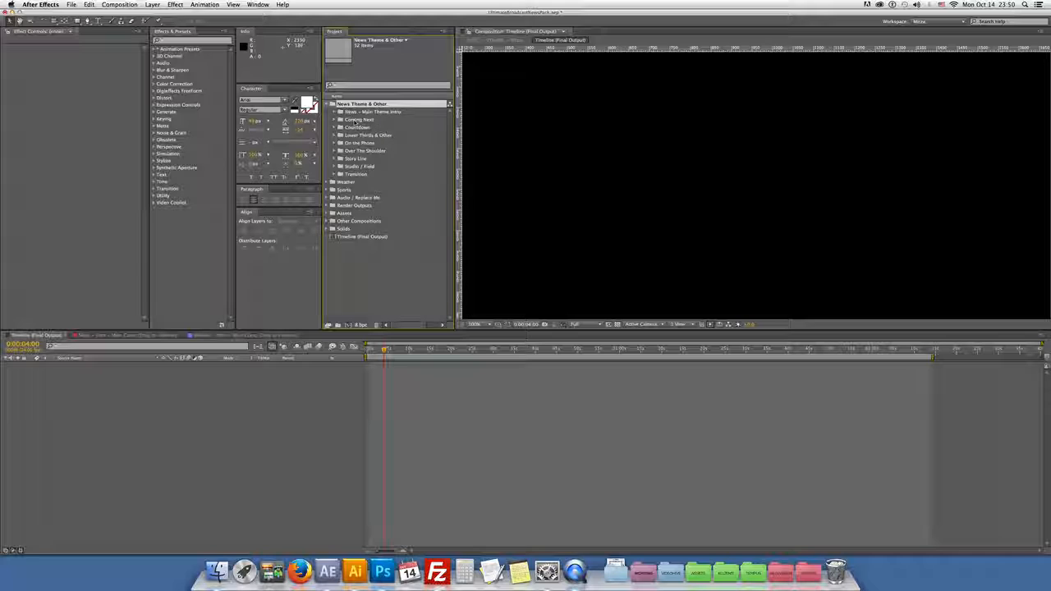
pyautogui.click(336, 112)
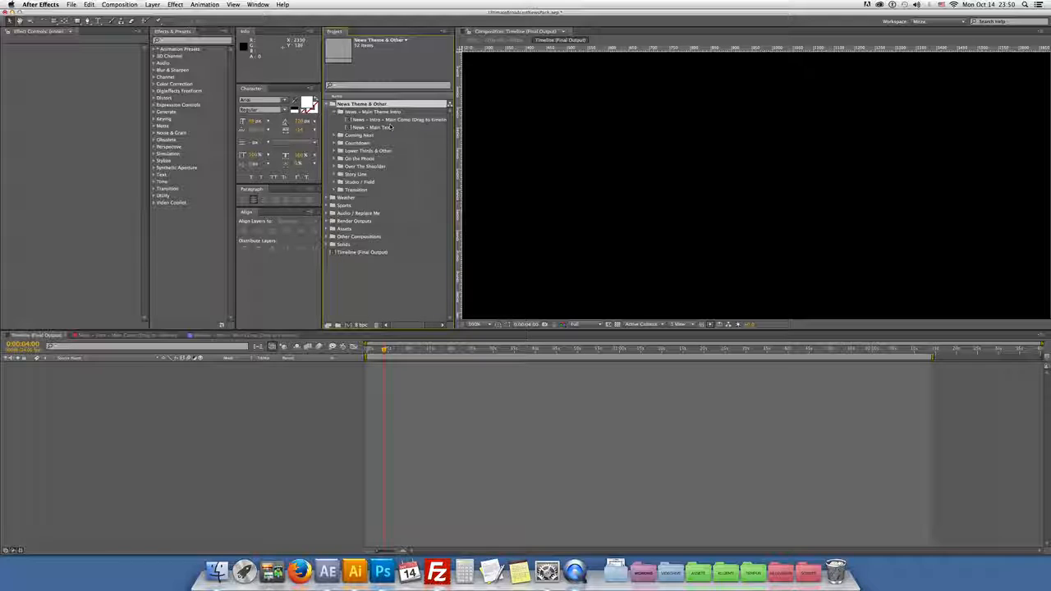
pyautogui.moveTo(457, 125); pyautogui.dragTo(513, 123)
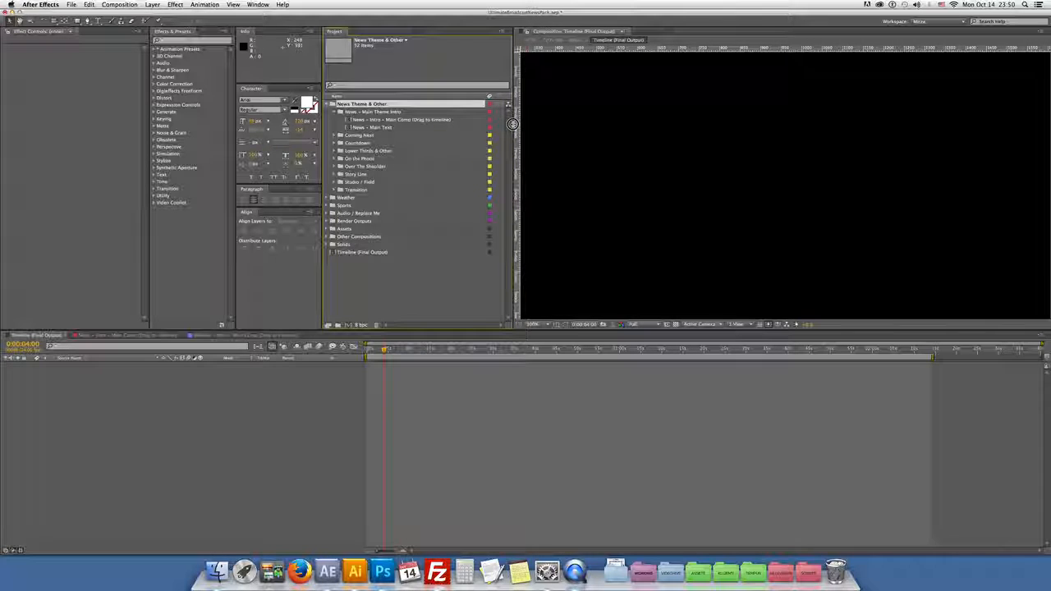
pyautogui.doubleClick(425, 120)
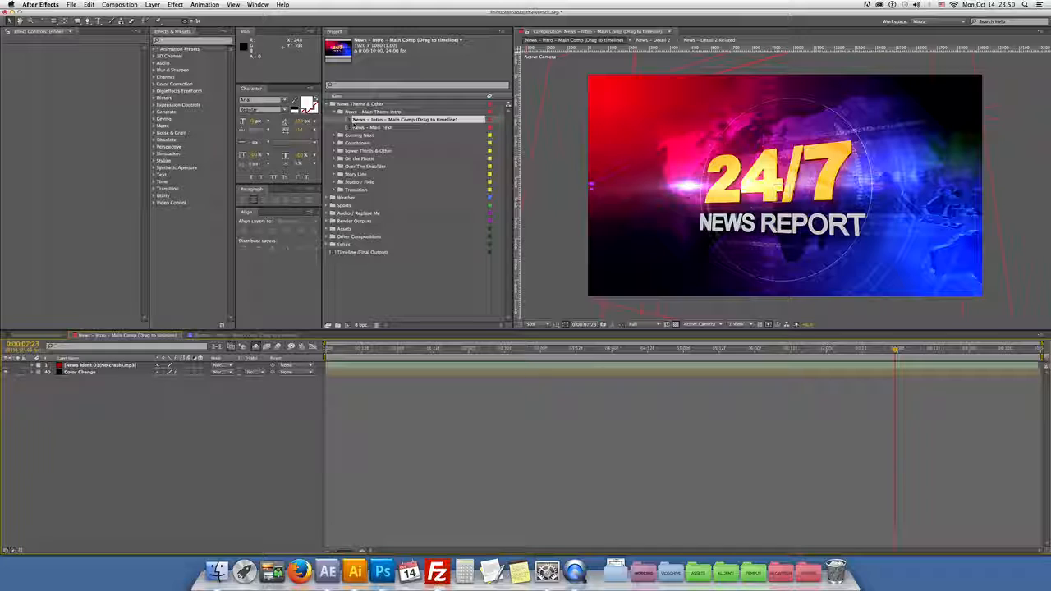
# Step: Place News – Intro – Main Comp near the start of the Timeline (Final Output) composition, with the preview resolution set to Quarter
pyautogui.doubleClick(361, 253)
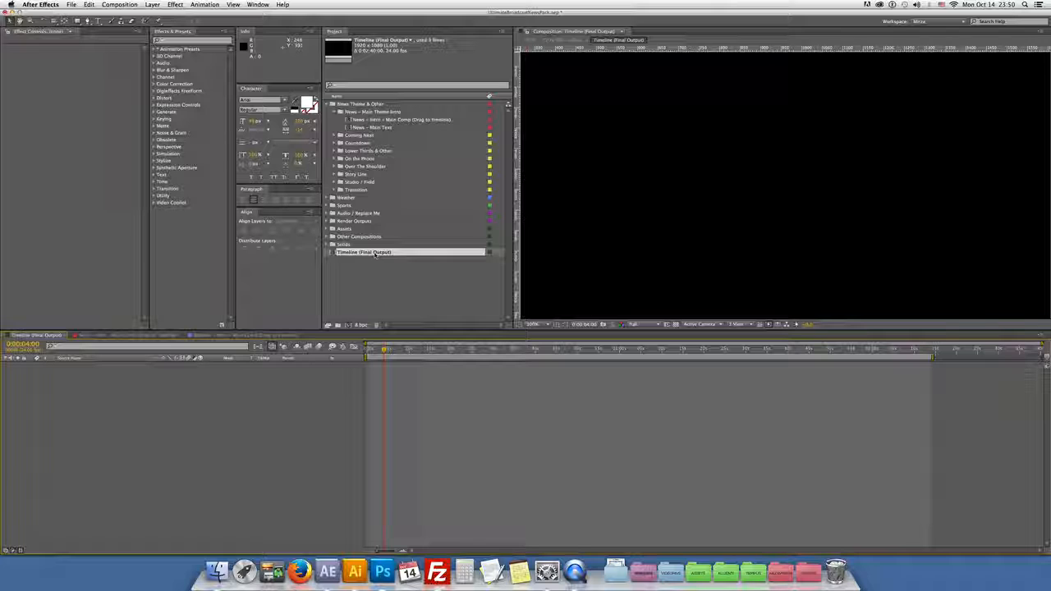
pyautogui.moveTo(421, 121); pyautogui.dragTo(430, 375)
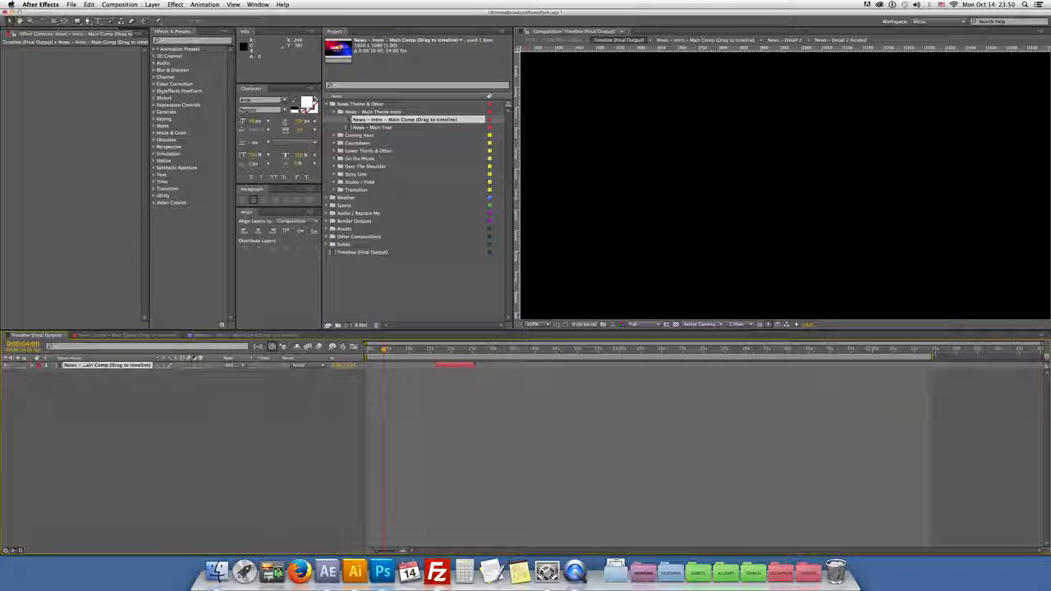
pyautogui.click(634, 324)
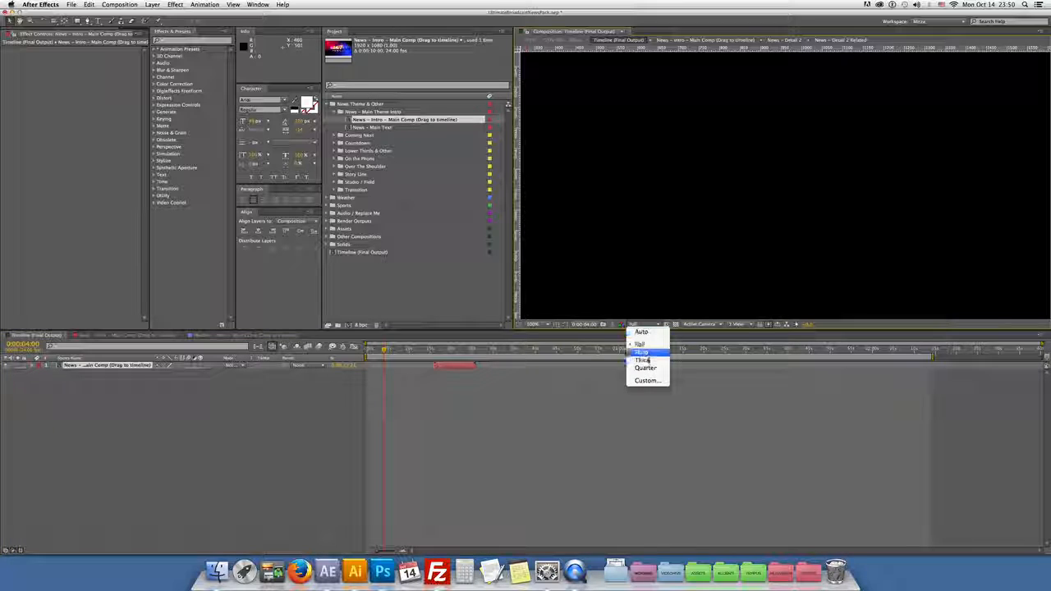
pyautogui.click(645, 368)
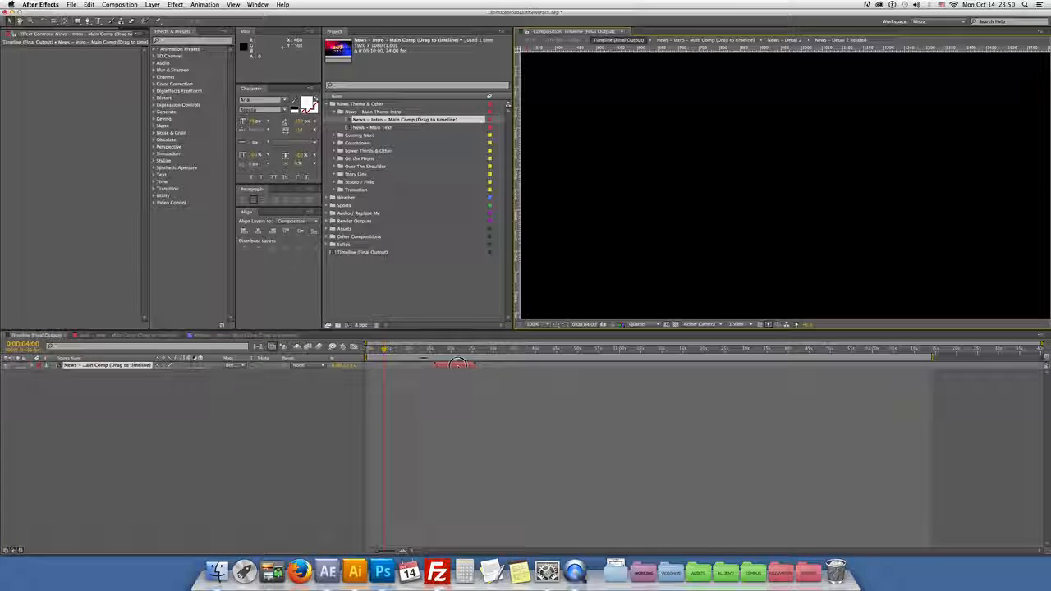
pyautogui.moveTo(454, 366); pyautogui.dragTo(390, 366)
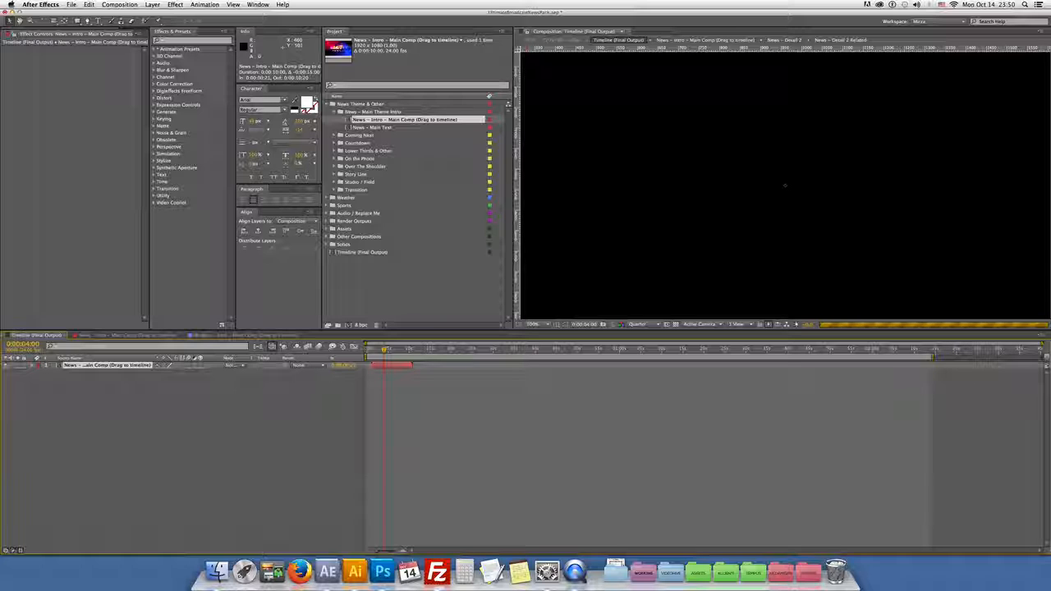
# Step: Change the 24/7 title in the News – Main Text composition to 2555 and check it in News – Intro – Main Comp at 0:00:09:04
pyautogui.click(379, 128)
pyautogui.doubleClick(382, 127)
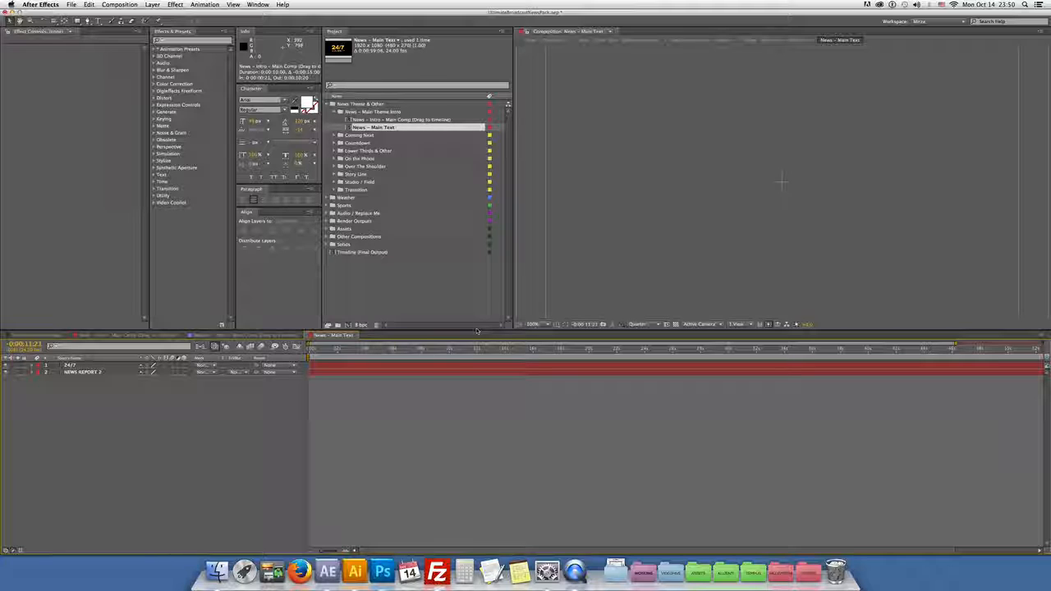
pyautogui.click(457, 350)
pyautogui.scroll(-1, 784, 182)
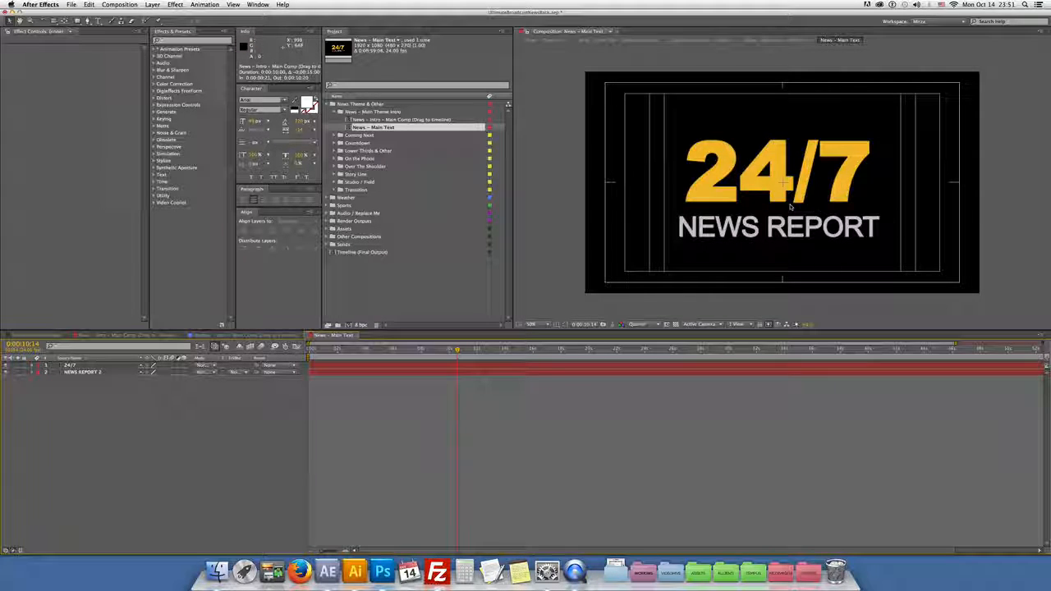
pyautogui.click(415, 121)
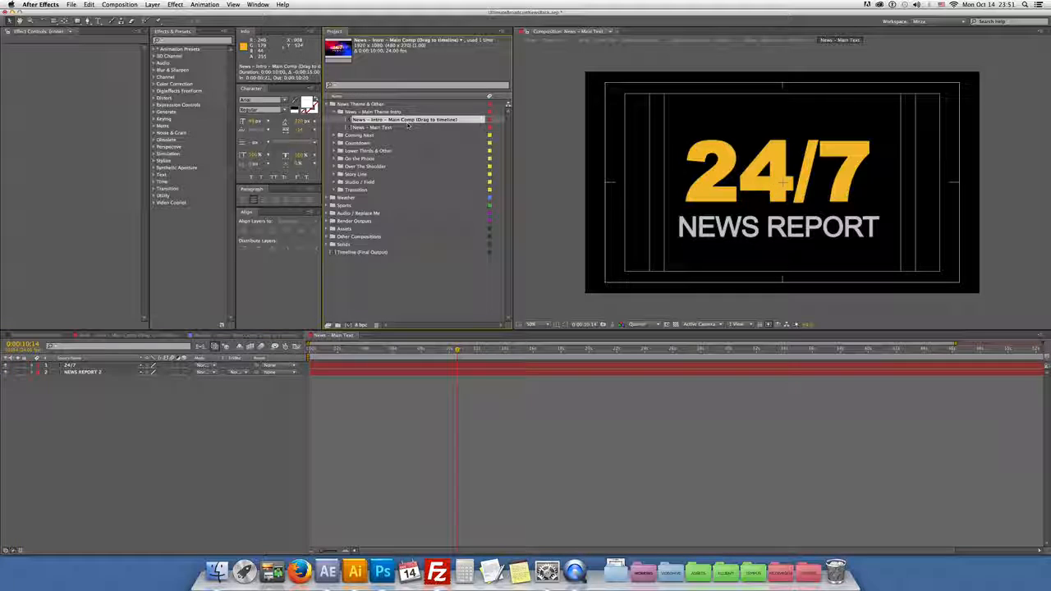
pyautogui.click(737, 184)
pyautogui.doubleClick(736, 184)
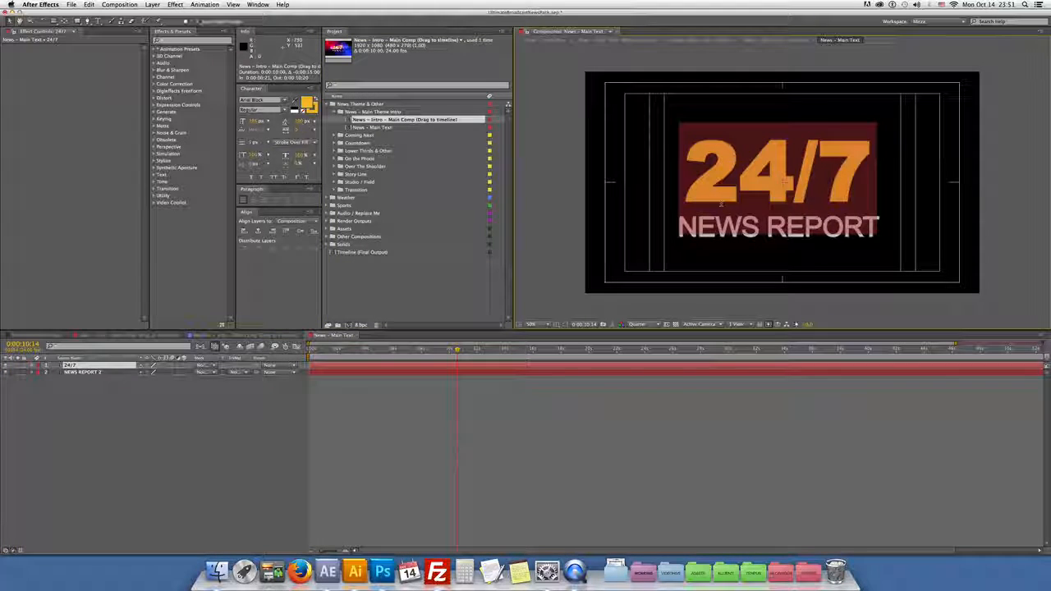
pyautogui.write('2555')
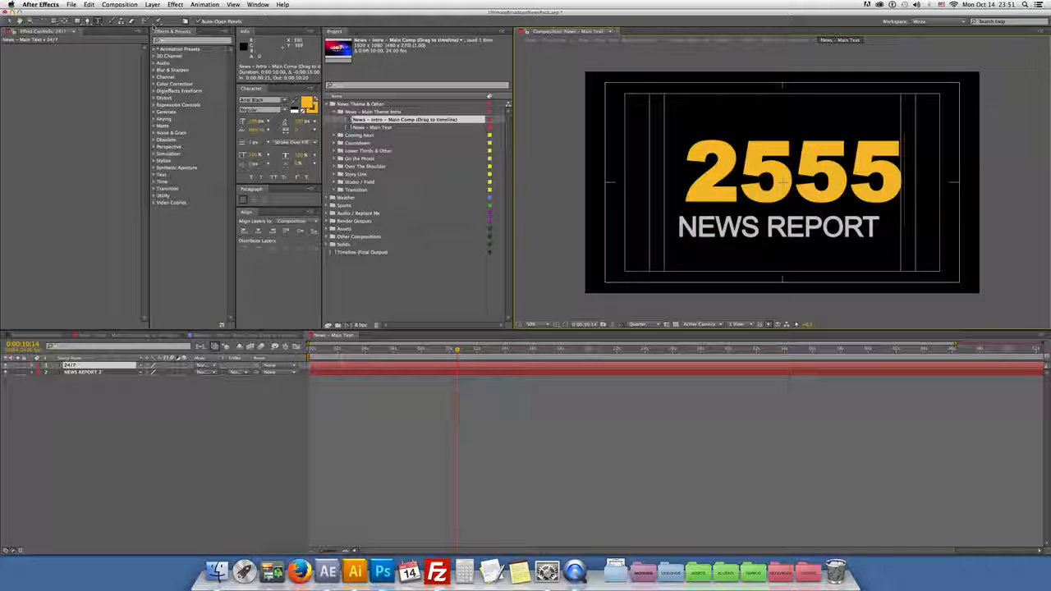
pyautogui.click(9, 20)
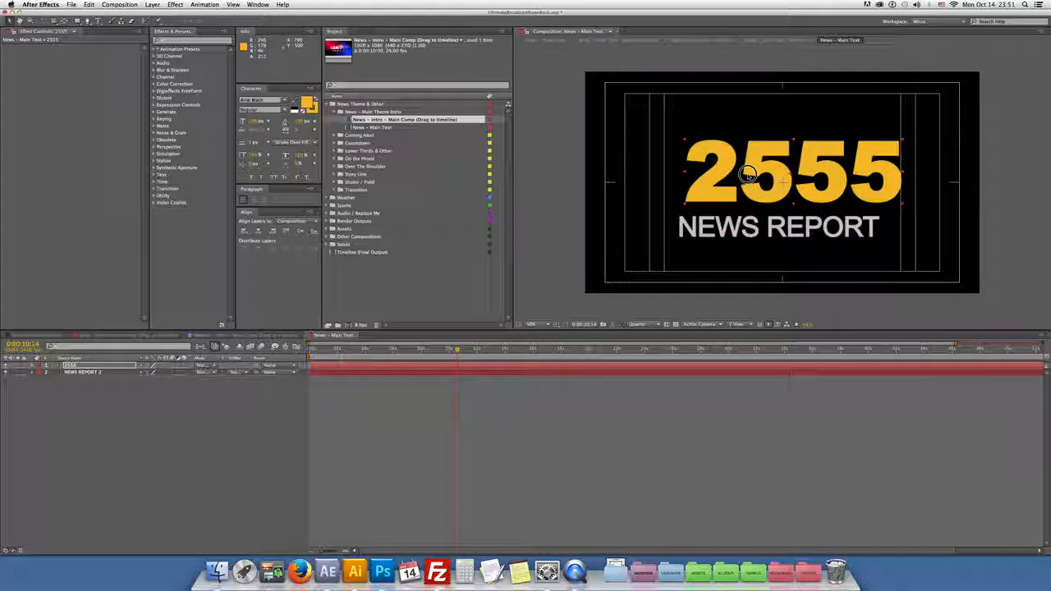
pyautogui.doubleClick(410, 120)
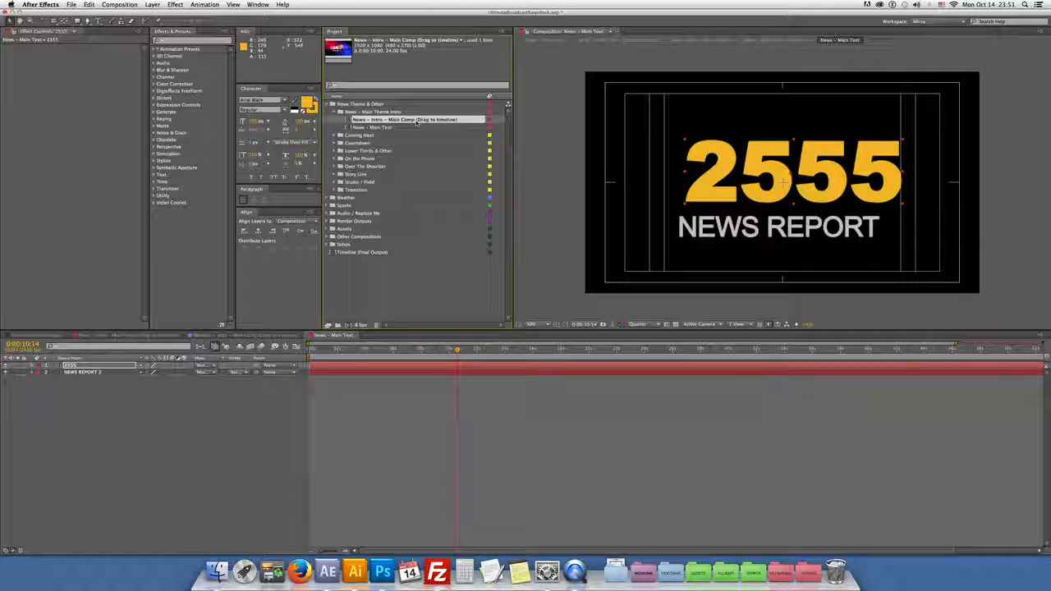
pyautogui.click(981, 353)
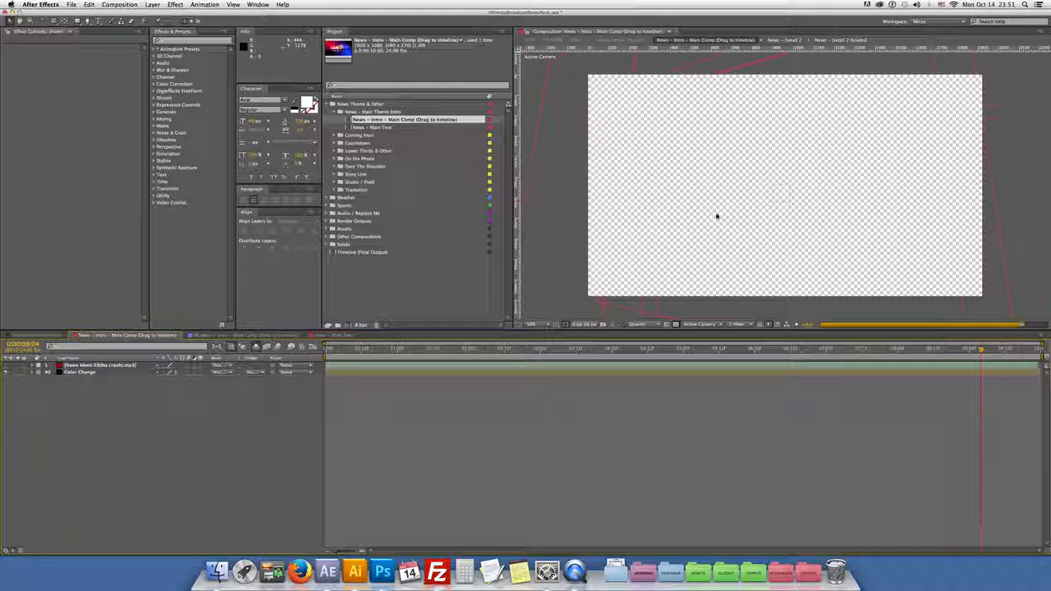
# Step: Open Coming Next – Info from the Coming Next folder and examine its COMING UP NEXT heading and 19:30 - 24/7 News text layers
pyautogui.click(339, 113)
pyautogui.click(336, 120)
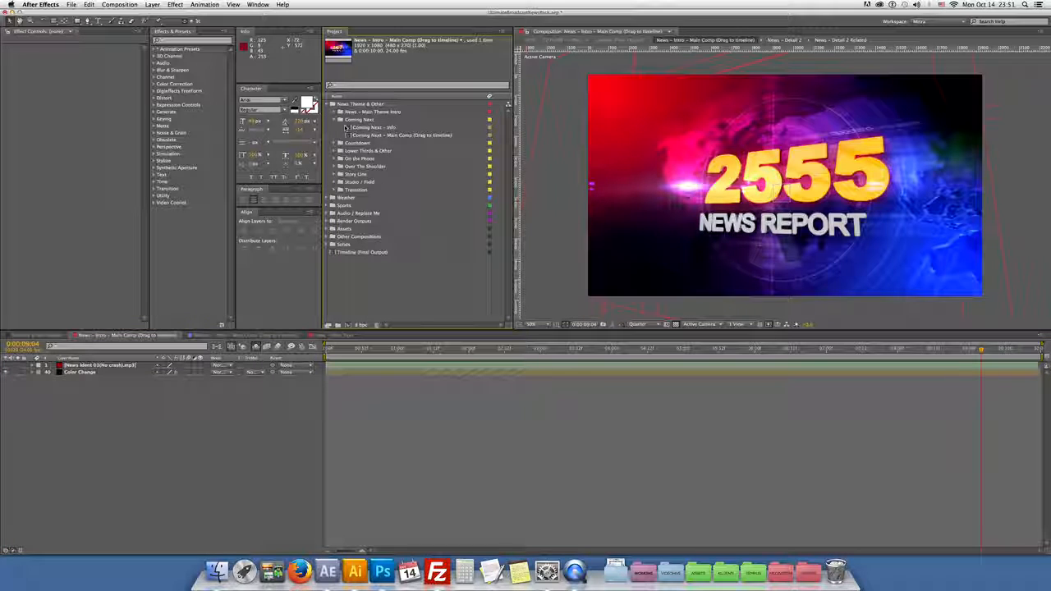
pyautogui.doubleClick(378, 129)
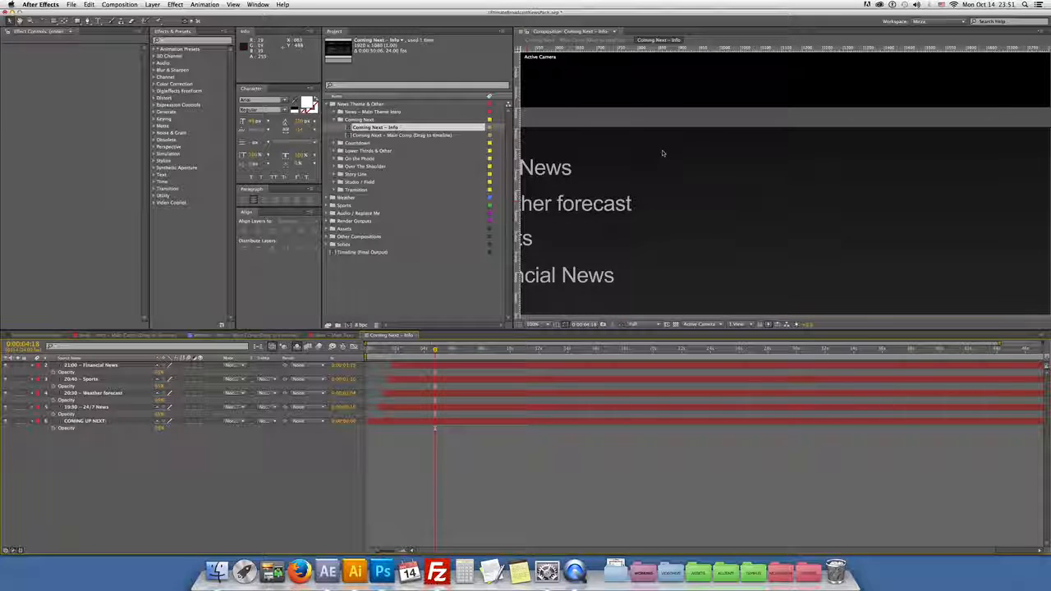
pyautogui.scroll(-1, 663, 162)
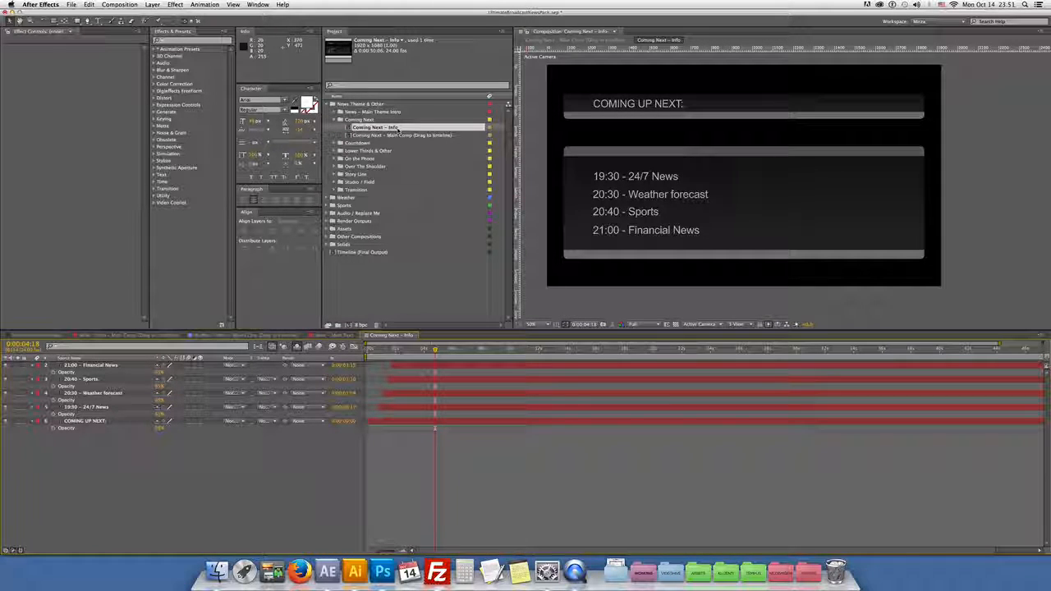
pyautogui.click(401, 136)
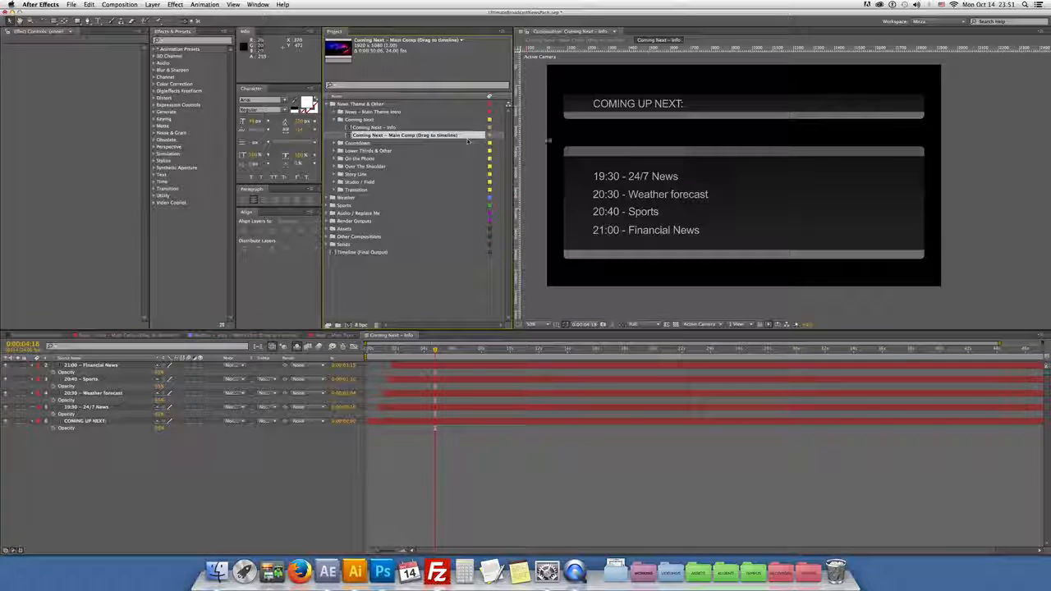
pyautogui.click(657, 103)
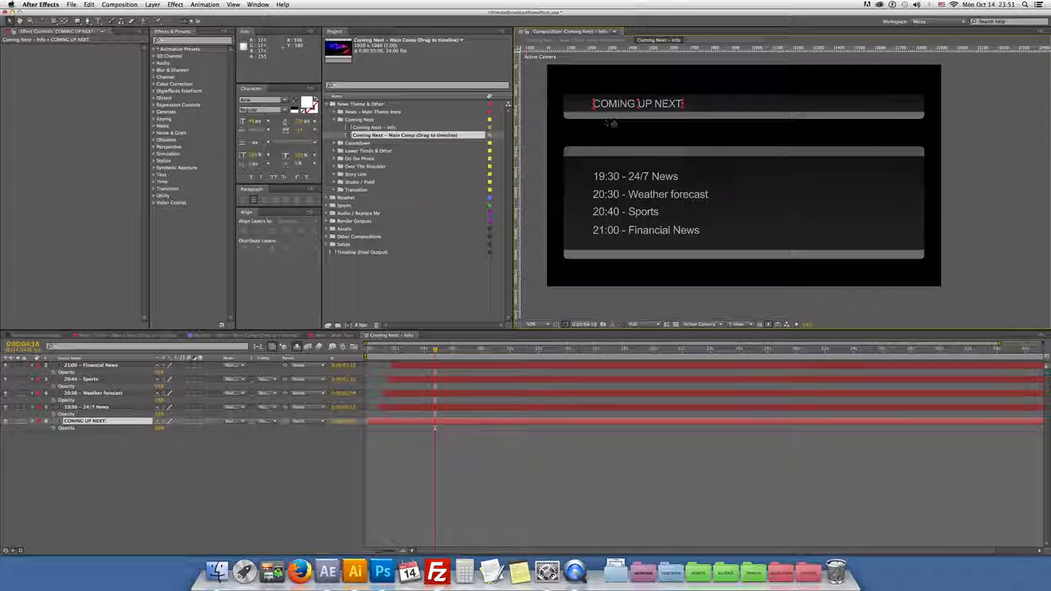
pyautogui.click(630, 177)
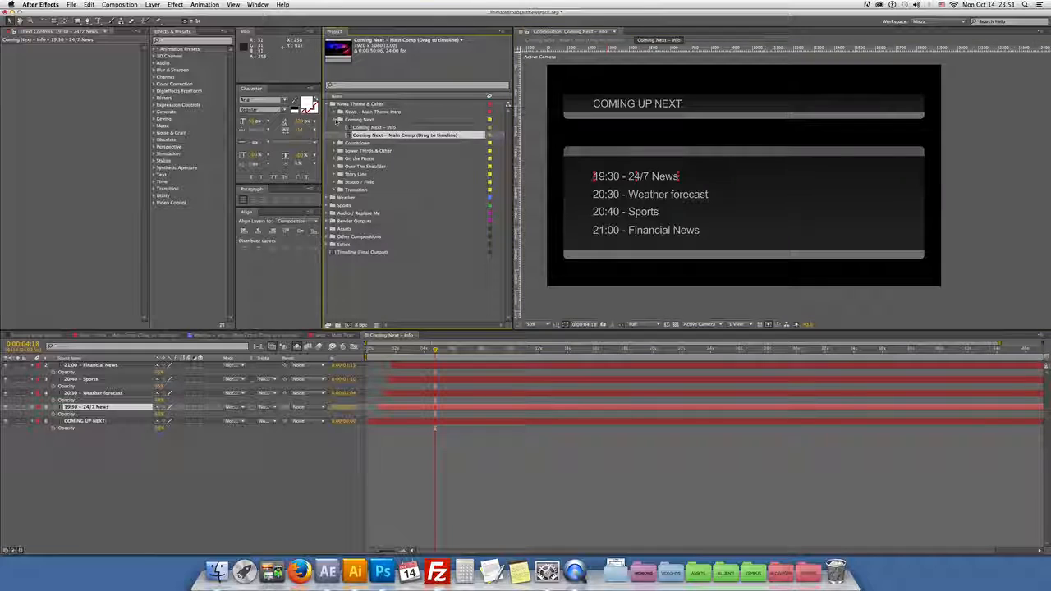
# Step: Open Countdown – Numbers from the Countdown folder and scrub through its numbers to 0:00:02:02
pyautogui.click(339, 120)
pyautogui.click(338, 128)
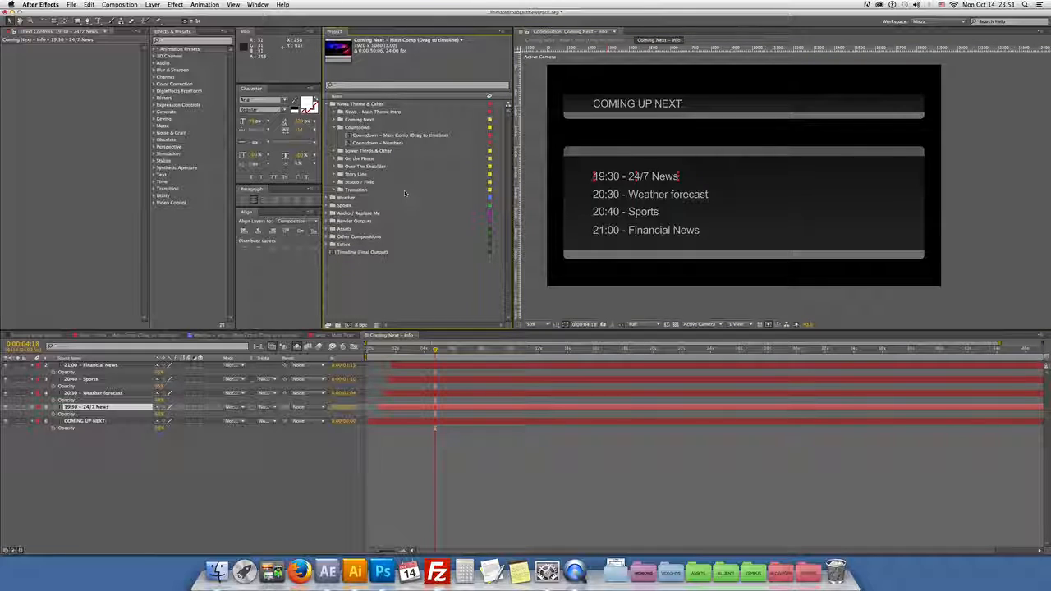
pyautogui.doubleClick(386, 143)
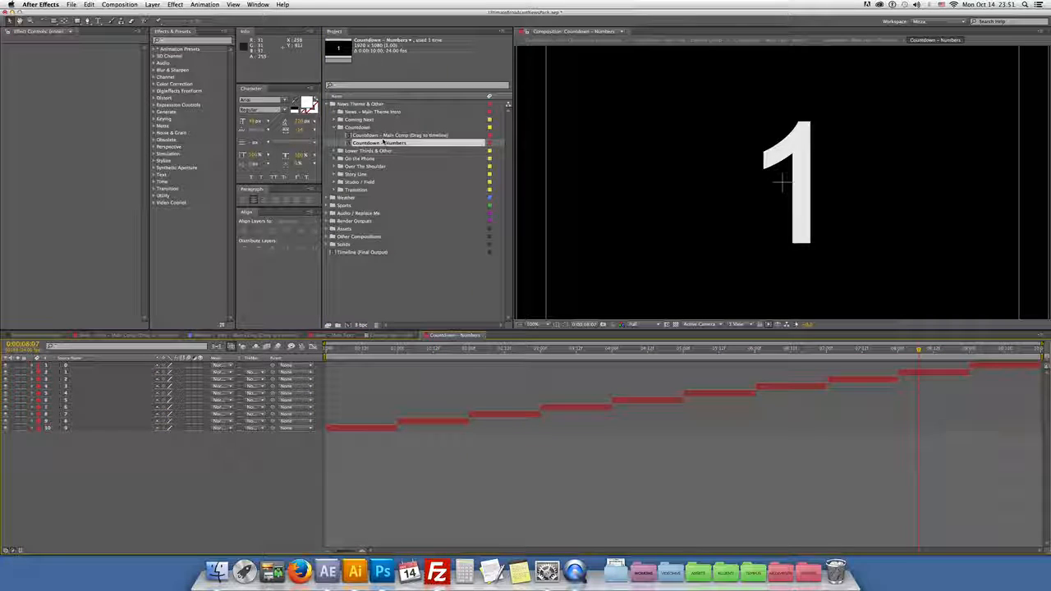
pyautogui.scroll(-1, 680, 197)
pyautogui.moveTo(389, 351); pyautogui.dragTo(474, 354)
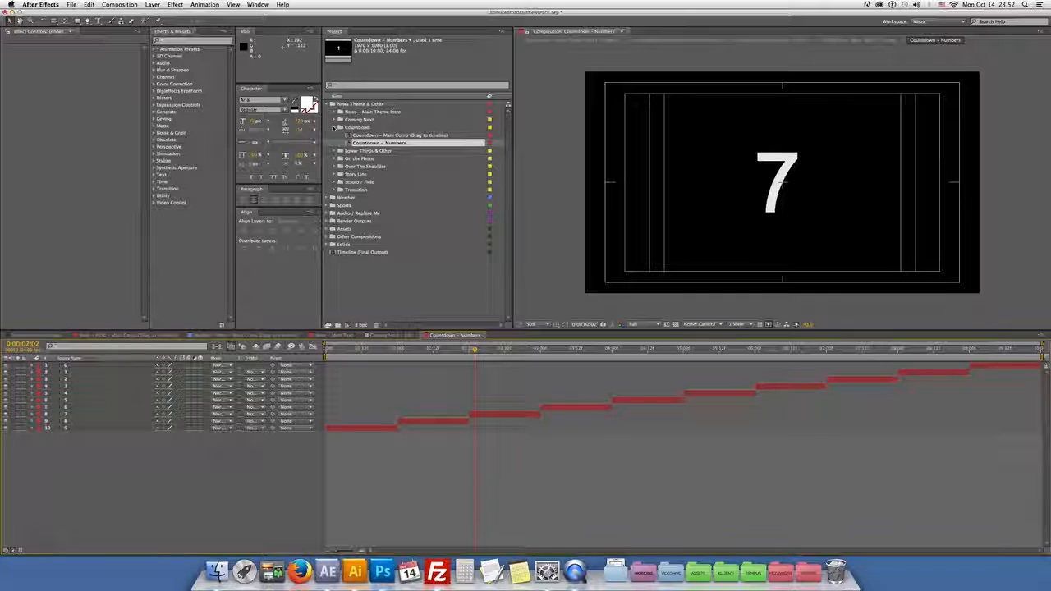
# Step: Open LowerThird 1 from the Lower Thirds & Other folder and select its second text line in the full-frame view
pyautogui.click(334, 128)
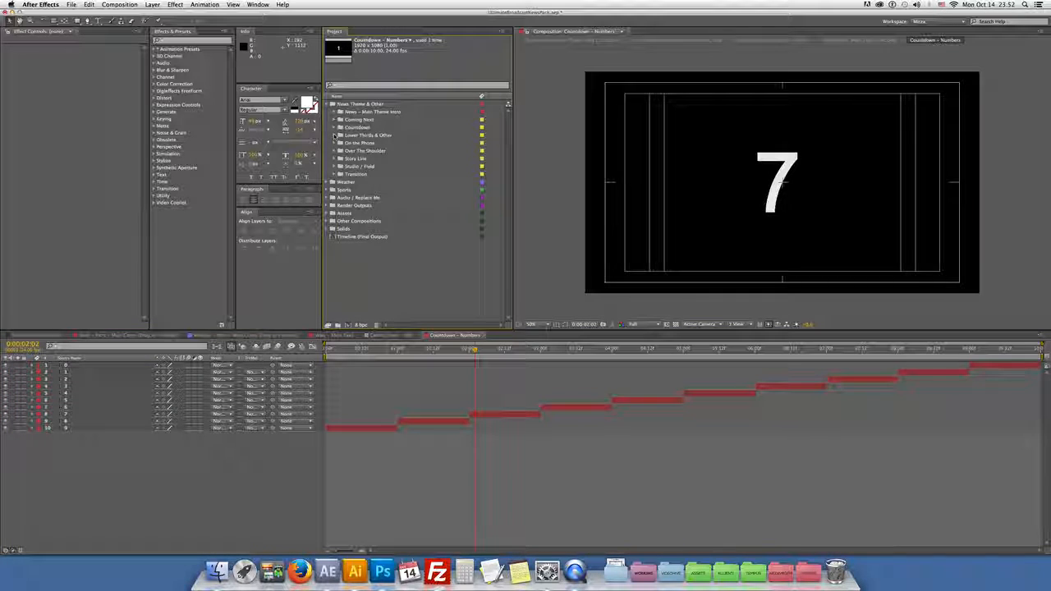
pyautogui.click(336, 136)
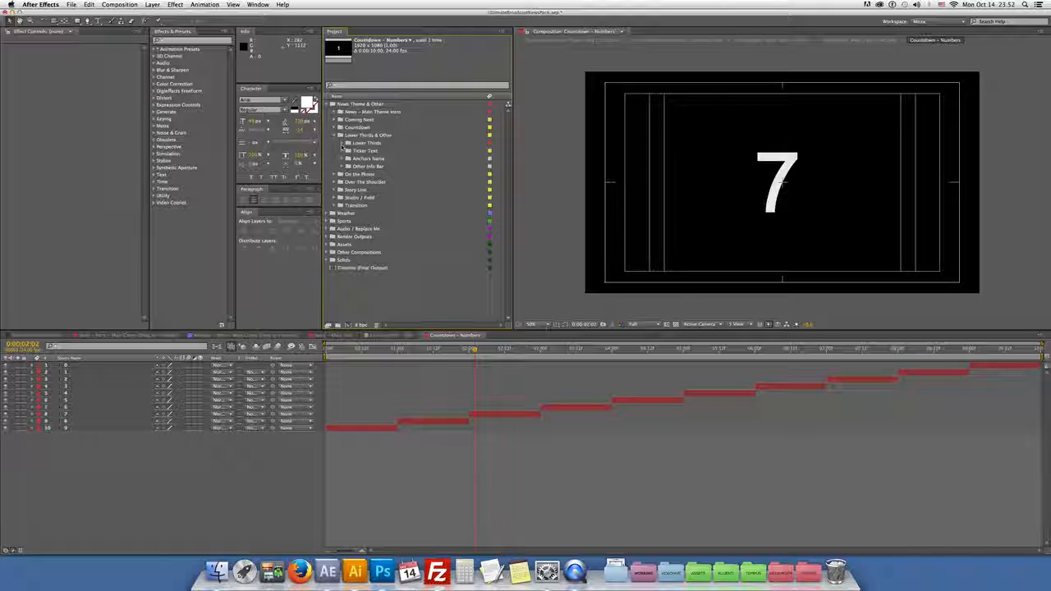
pyautogui.click(342, 144)
pyautogui.doubleClick(378, 150)
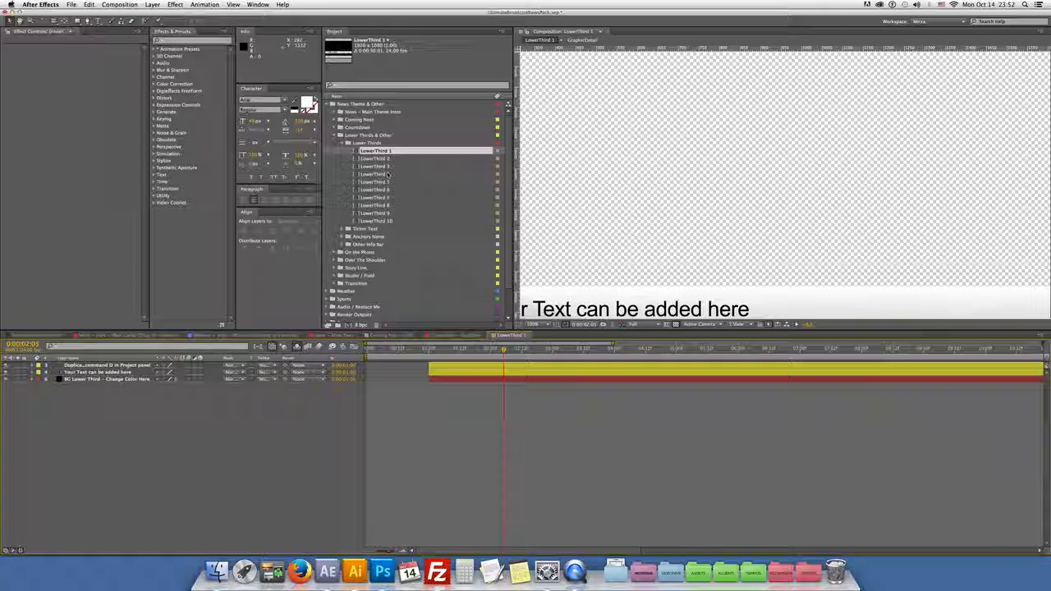
pyautogui.scroll(-2, 681, 185)
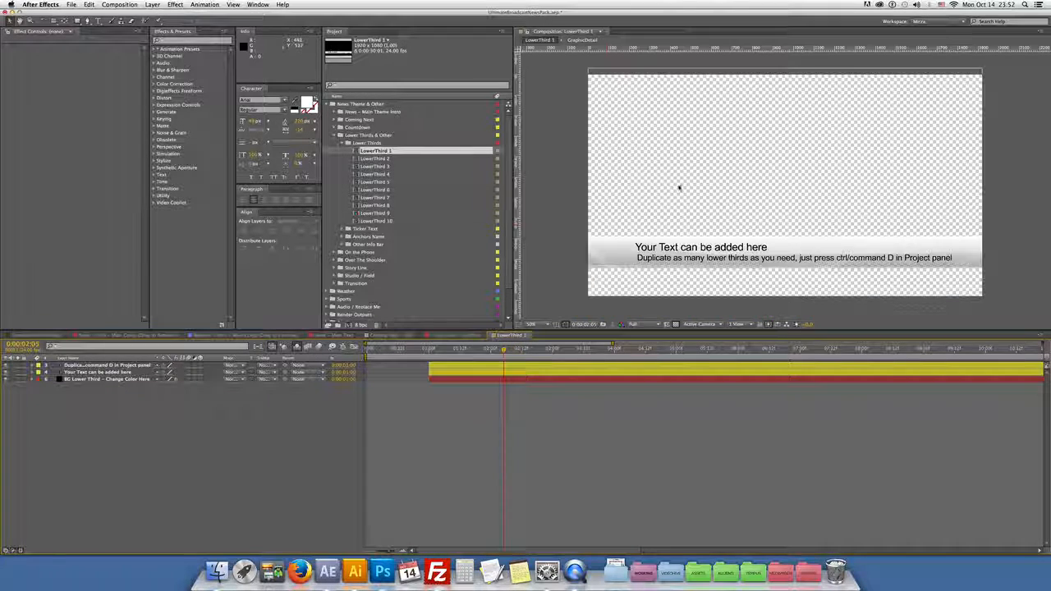
pyautogui.click(668, 260)
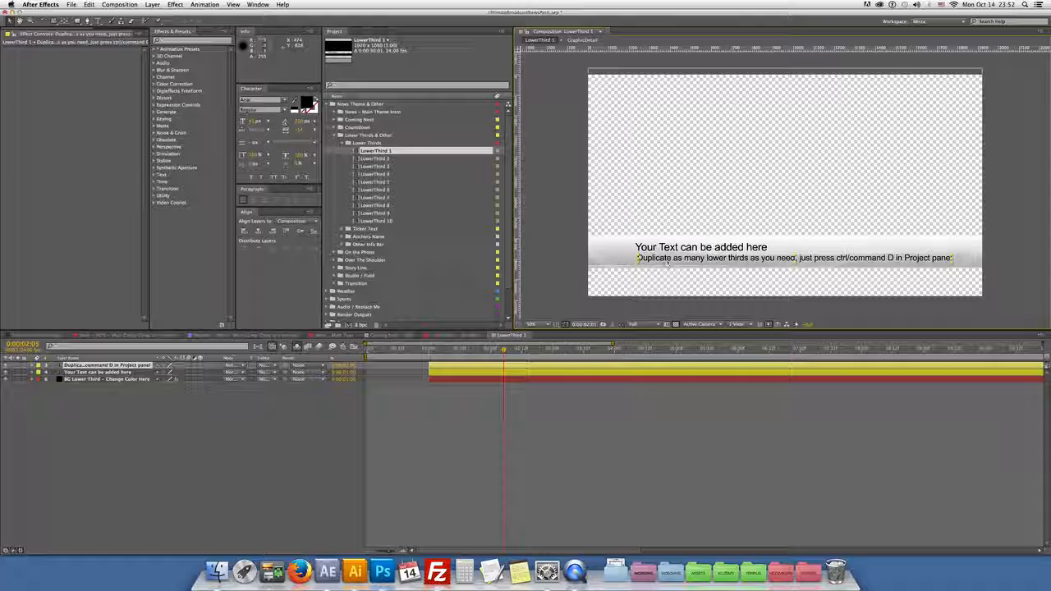
# Step: Inspect the Ramp effect colors on the BG Lower Third – Change Color Here layer and select LowerThird 1 in the project
pyautogui.click(68, 379)
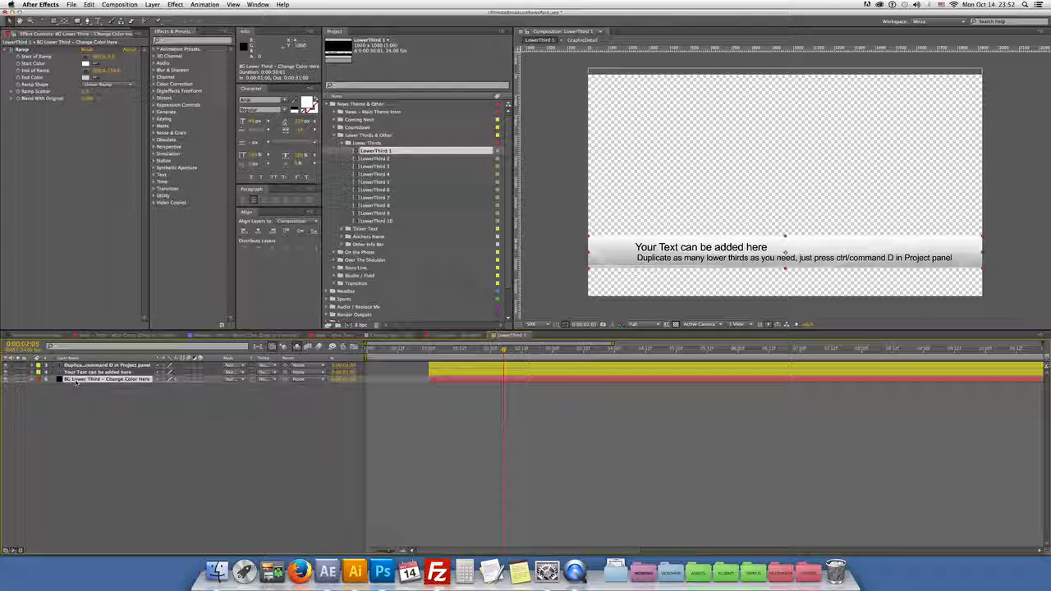
pyautogui.click(23, 50)
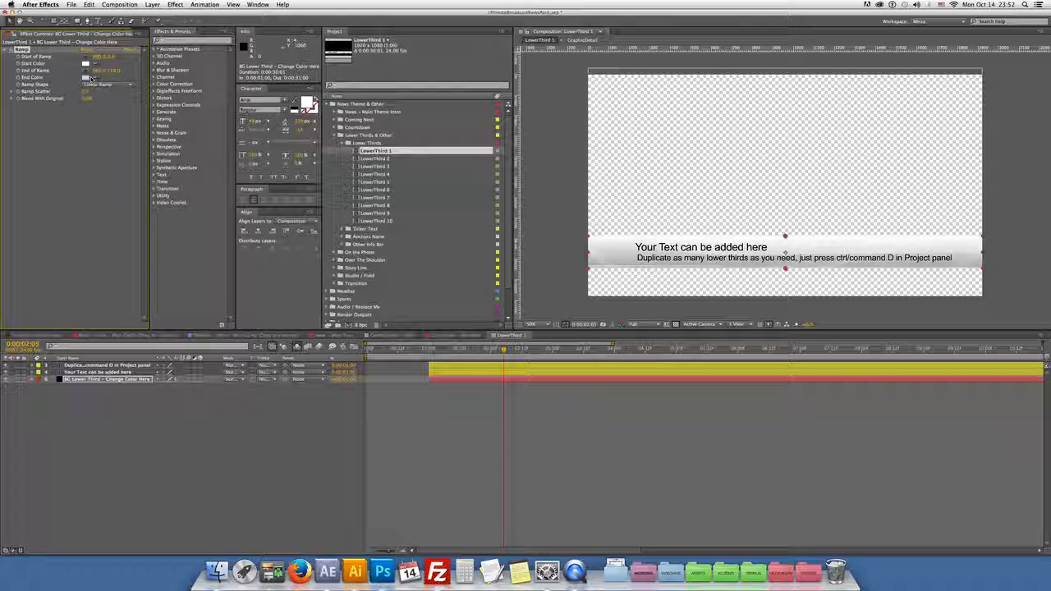
pyautogui.click(372, 152)
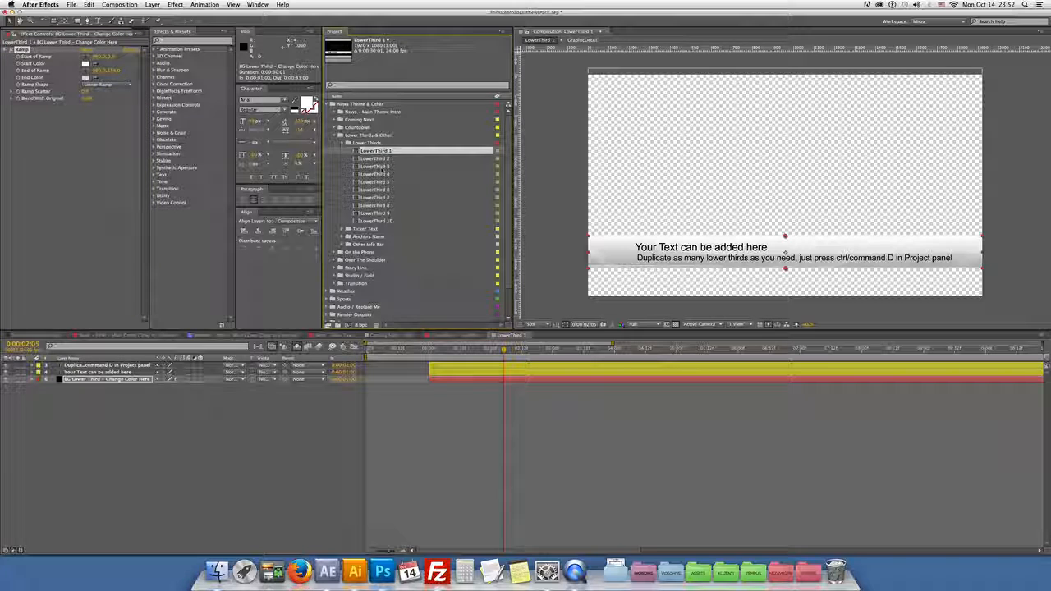
# Step: Duplicate the LowerThird 1 composition four times in the Lower Thirds folder
pyautogui.click(386, 153)
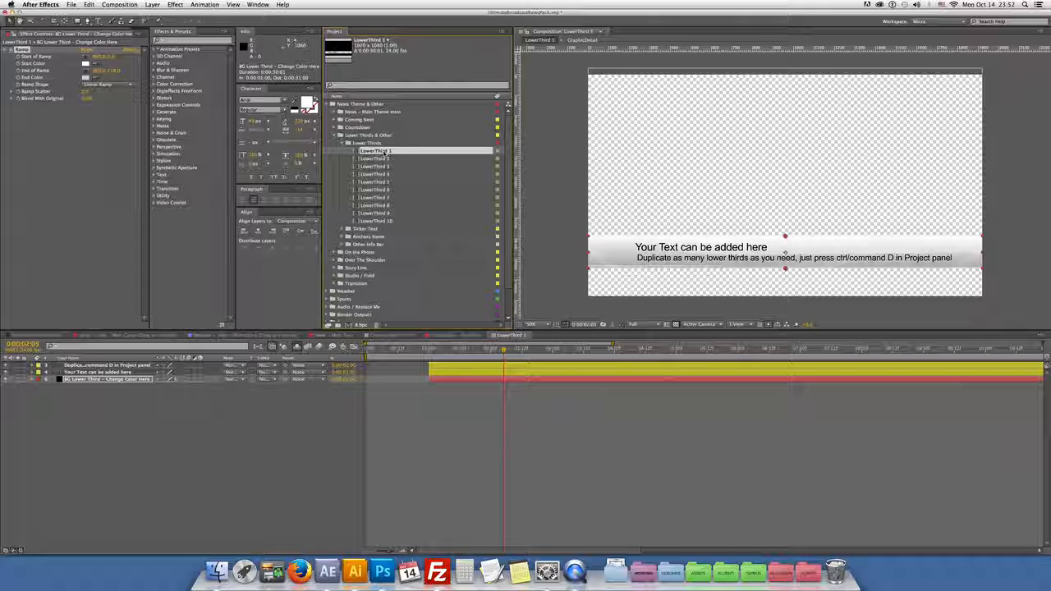
pyautogui.press('super+d')
pyautogui.press('super+d')
pyautogui.press('super+d')
pyautogui.press('super+d')
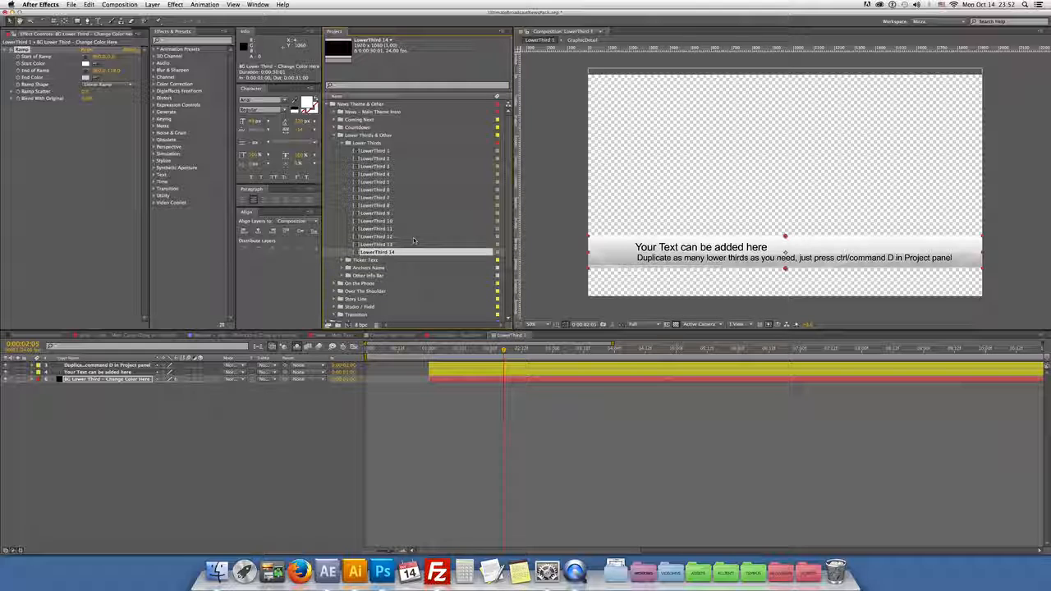
pyautogui.scroll(-3, 402, 222)
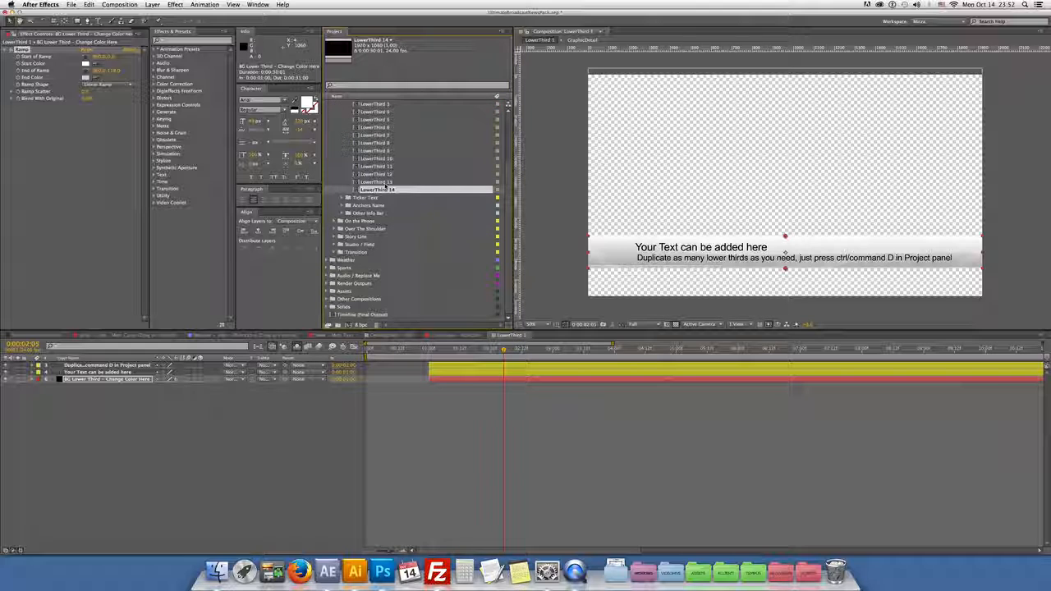
pyautogui.scroll(3, 410, 234)
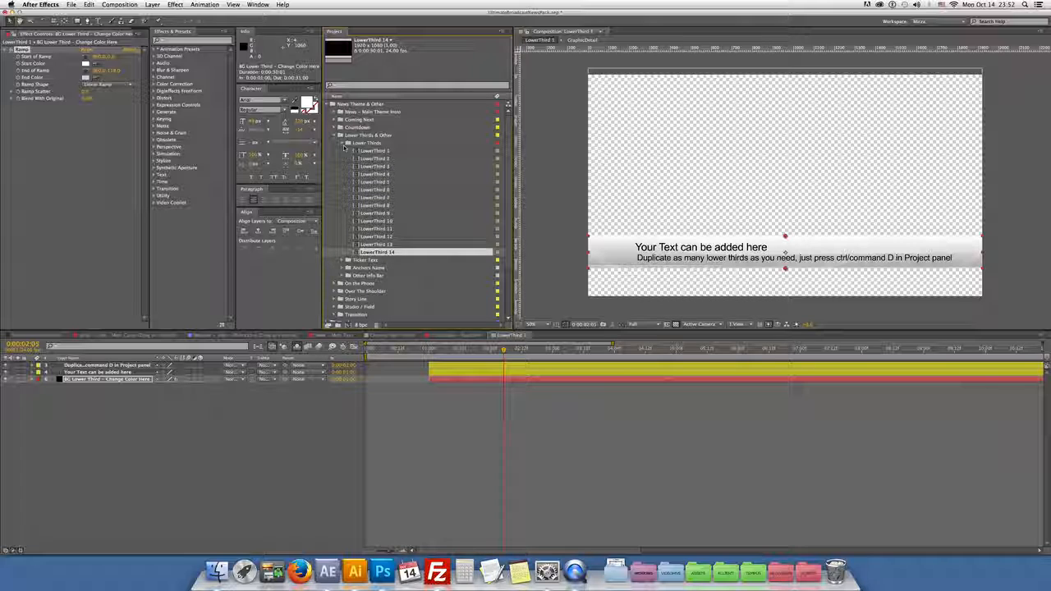
# Step: Open TickerText from the Ticker Text folder and select its Change Ticker Background Color layer
pyautogui.click(345, 144)
pyautogui.click(345, 151)
pyautogui.doubleClick(374, 166)
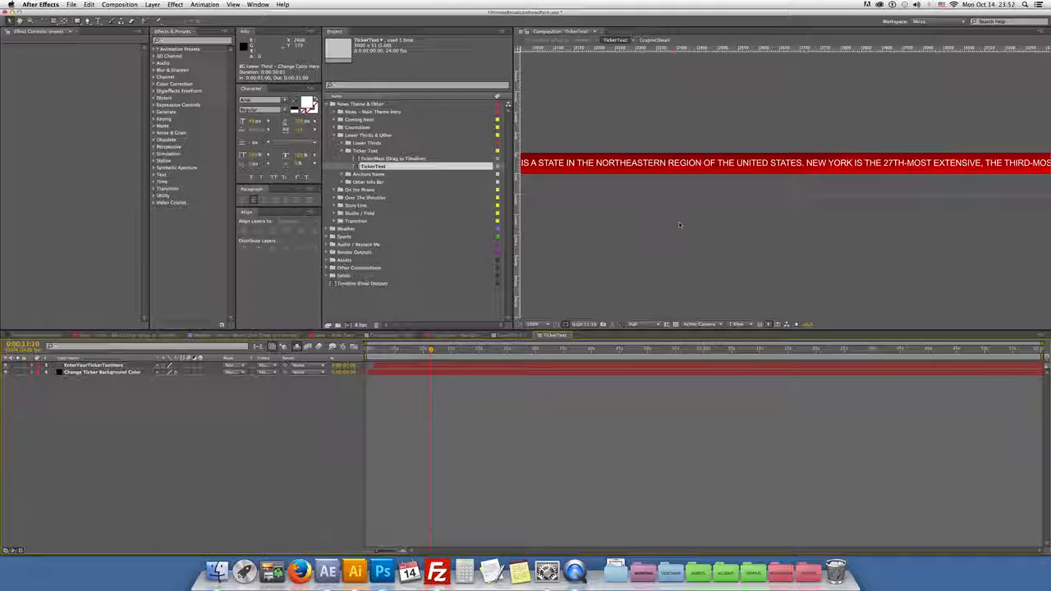
pyautogui.scroll(-1, 681, 215)
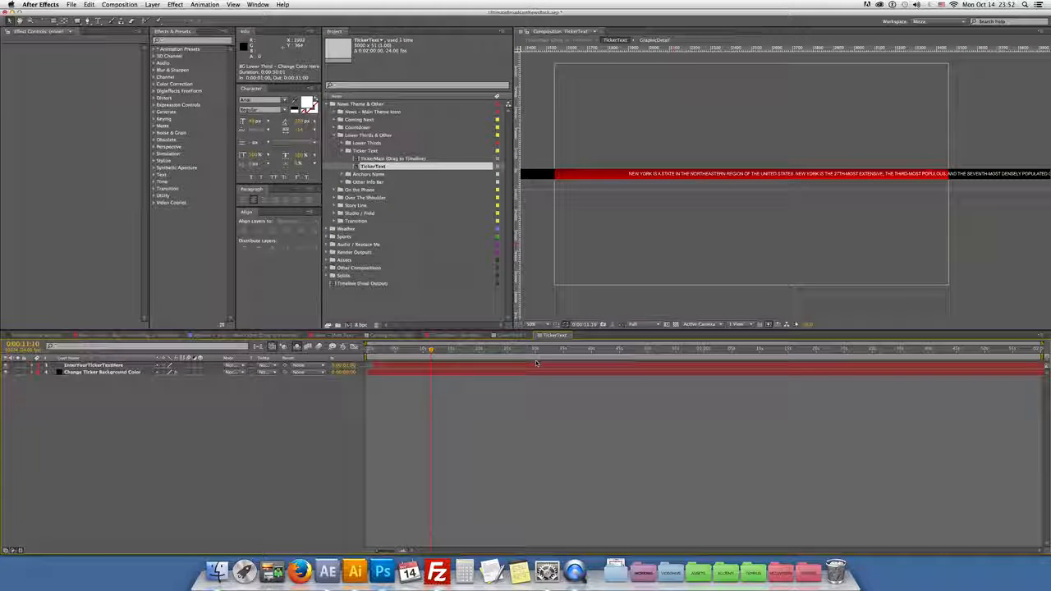
pyautogui.click(695, 174)
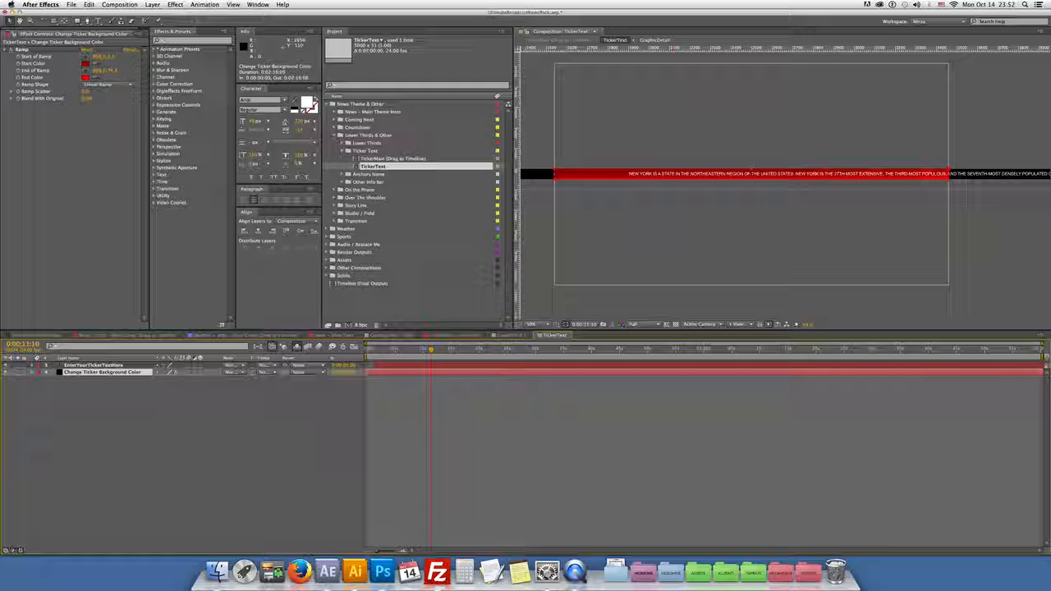
# Step: Scrub the ticker text to 0:00:53:11, examine it up close, and select TickerMain (Drag to Timeline) in the project
pyautogui.press(',')
pyautogui.press(',')
pyautogui.press(',')
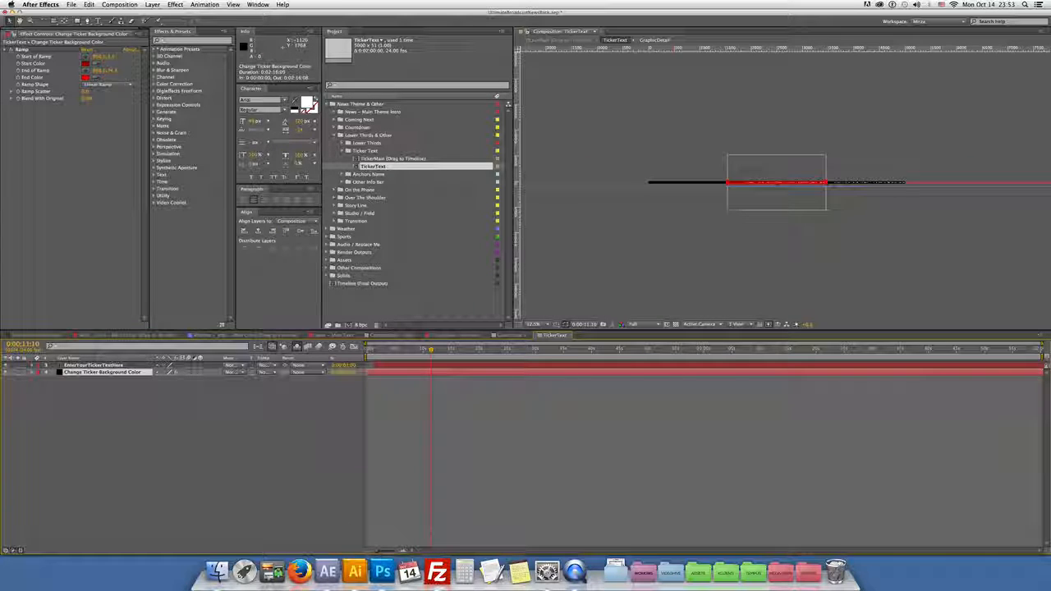
pyautogui.moveTo(591, 352); pyautogui.dragTo(667, 356)
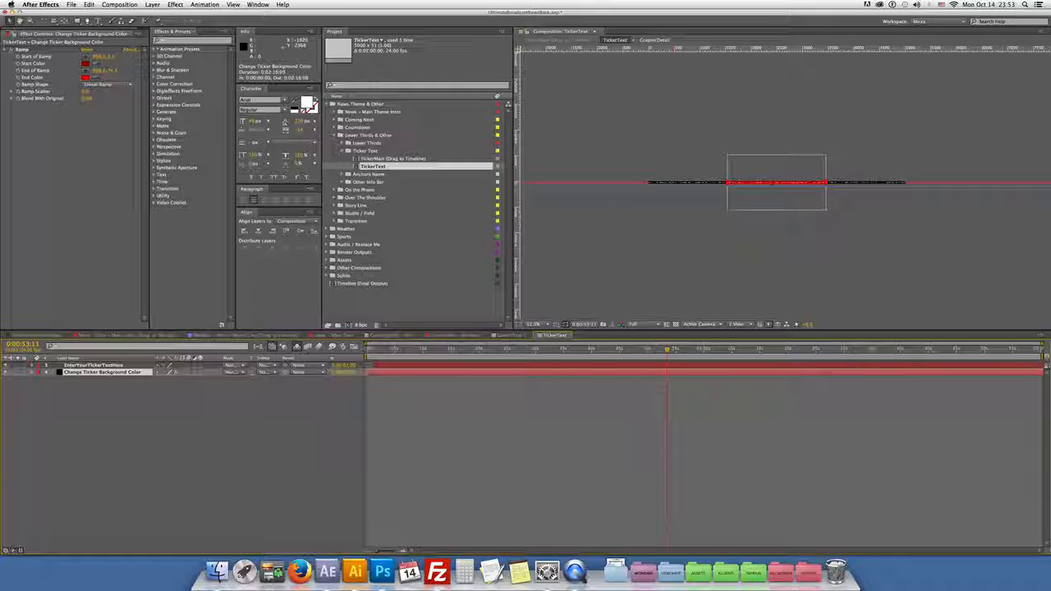
pyautogui.press('.')
pyautogui.press('.')
pyautogui.press('.')
pyautogui.press('.')
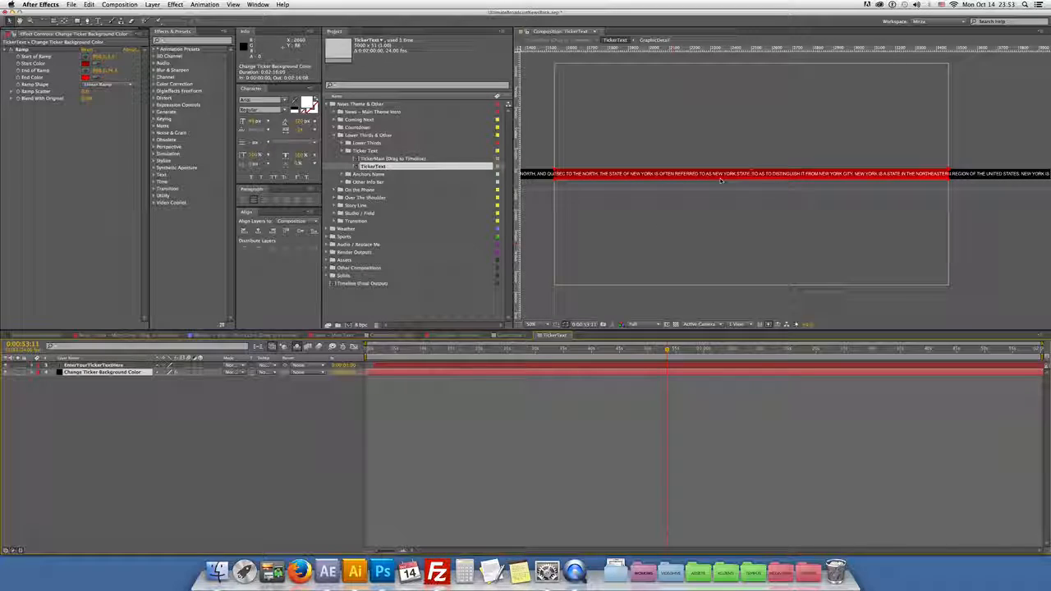
pyautogui.click(399, 158)
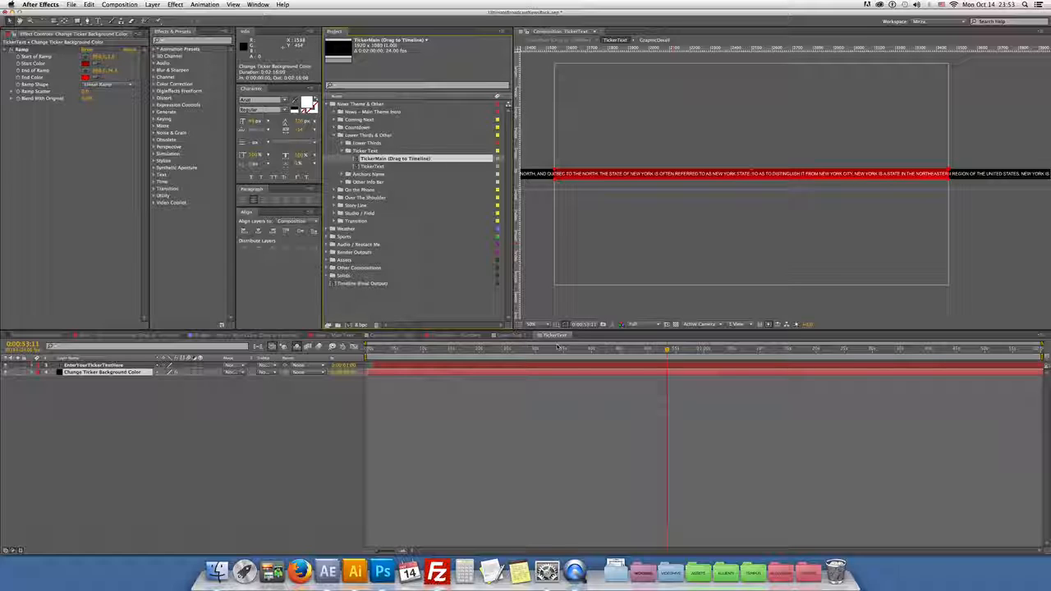
# Step: Open Anchors Name 1 from the Anchors Name folder and view the full frame at 0:00:01:10
pyautogui.click(341, 152)
pyautogui.click(343, 159)
pyautogui.doubleClick(382, 166)
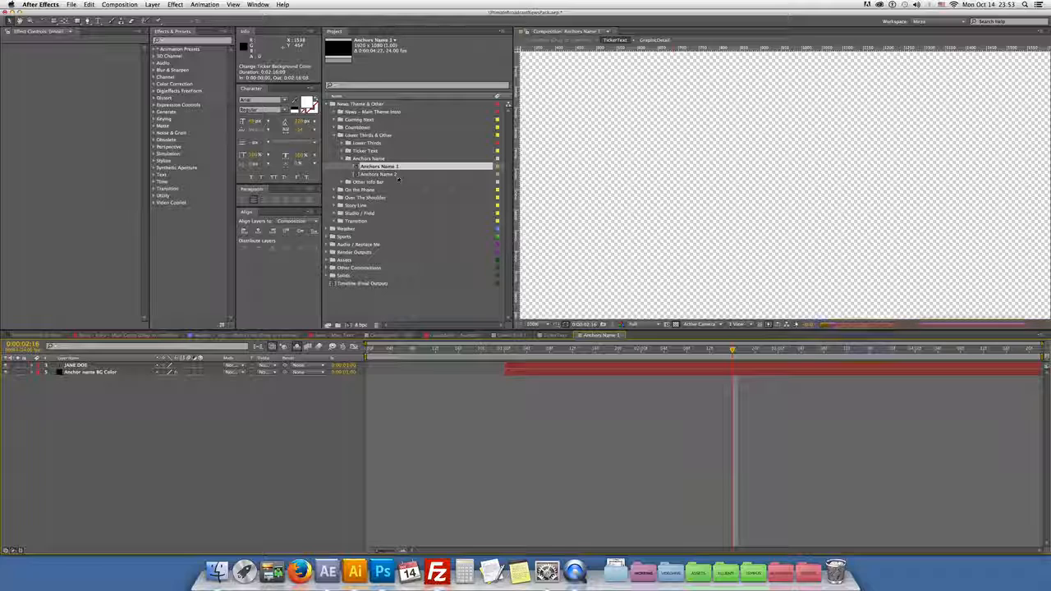
pyautogui.click(563, 353)
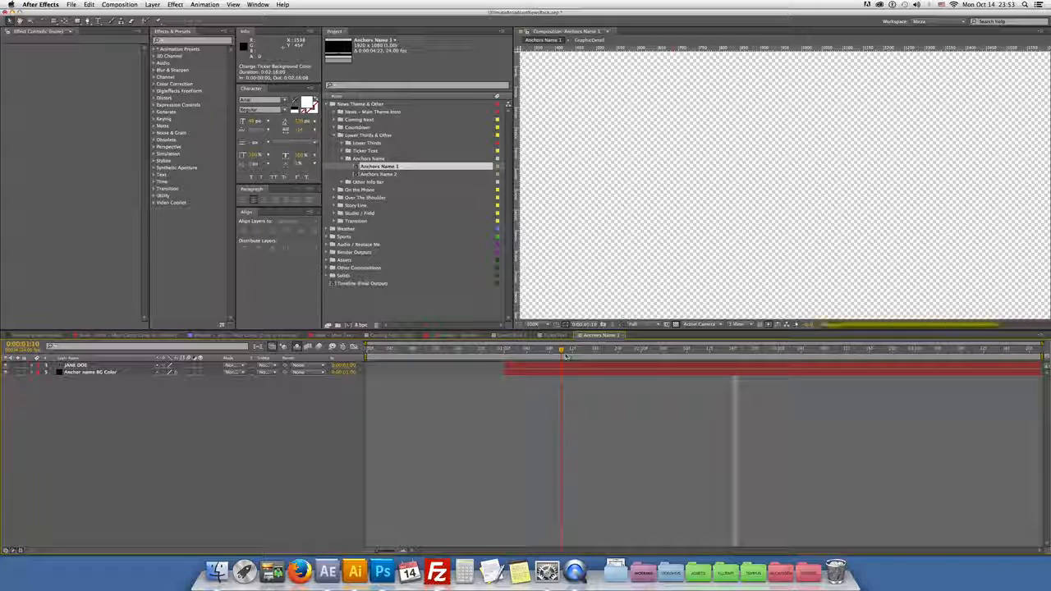
pyautogui.scroll(-1, 623, 281)
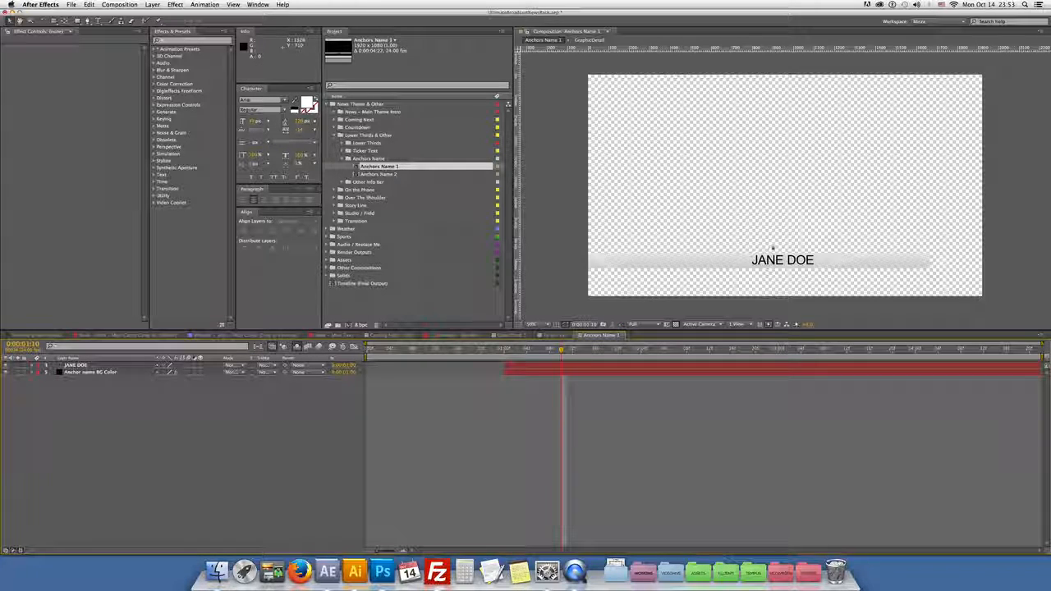
# Step: Examine Other Info – Text from the Other Info Bar folder, and its placement in Other Info – Main (Drag to Timeline)
pyautogui.click(344, 160)
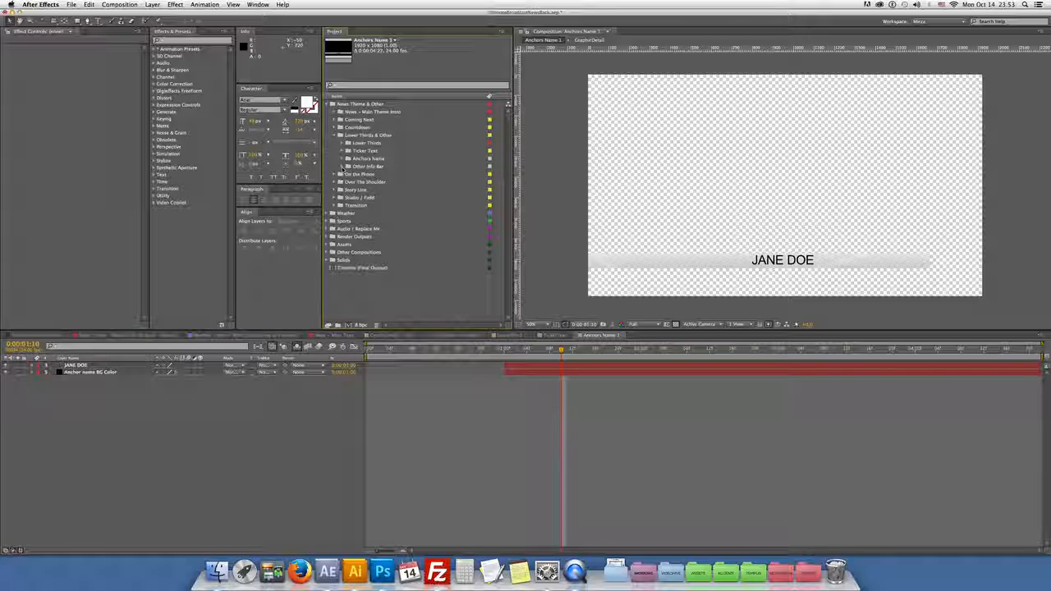
pyautogui.click(344, 166)
pyautogui.doubleClick(379, 181)
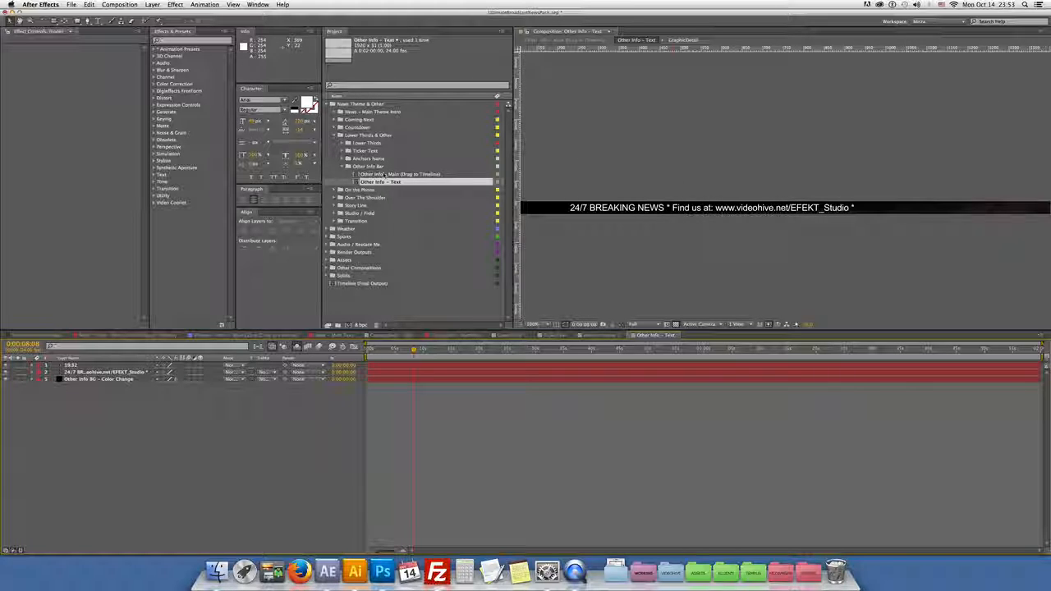
pyautogui.doubleClick(343, 175)
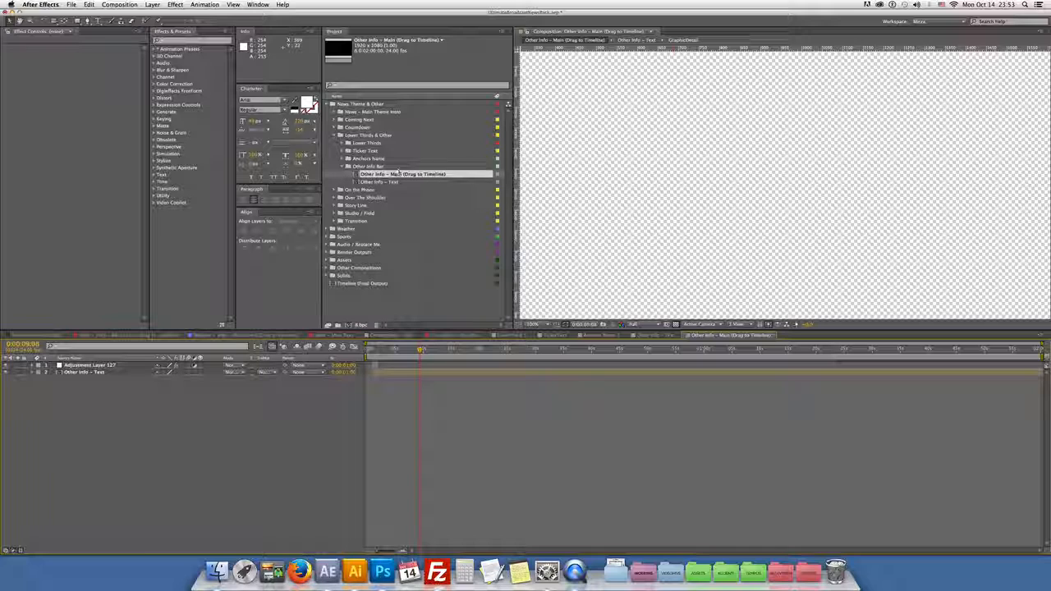
pyautogui.scroll(-1, 695, 222)
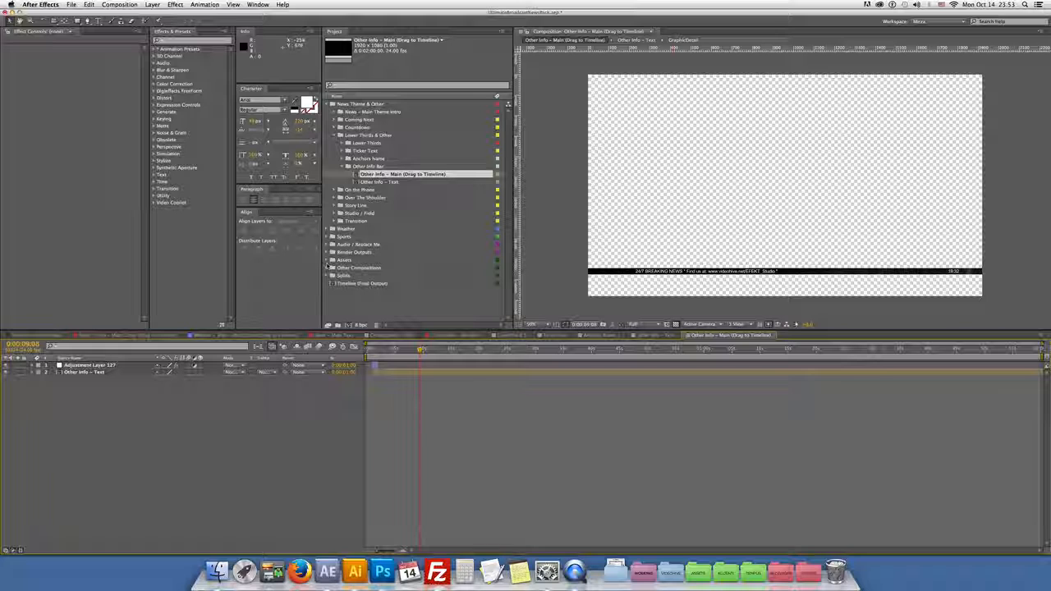
# Step: Open Timeline (Final Output) and add LowerThird 1 above the news intro main comp
pyautogui.doubleClick(348, 284)
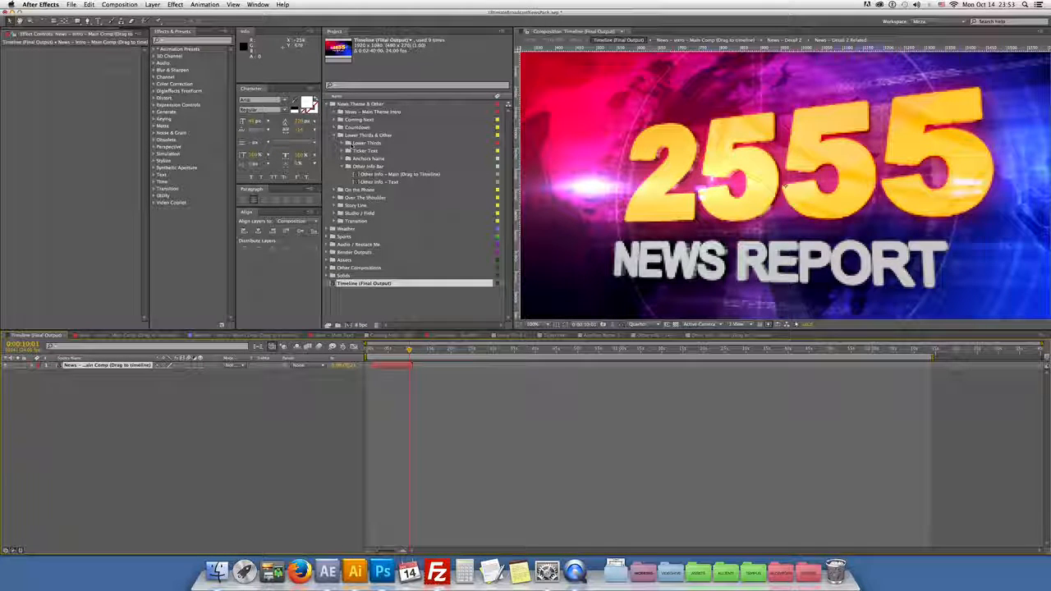
pyautogui.click(342, 142)
pyautogui.moveTo(376, 151); pyautogui.dragTo(392, 382)
pyautogui.moveTo(96, 367); pyautogui.dragTo(96, 399)
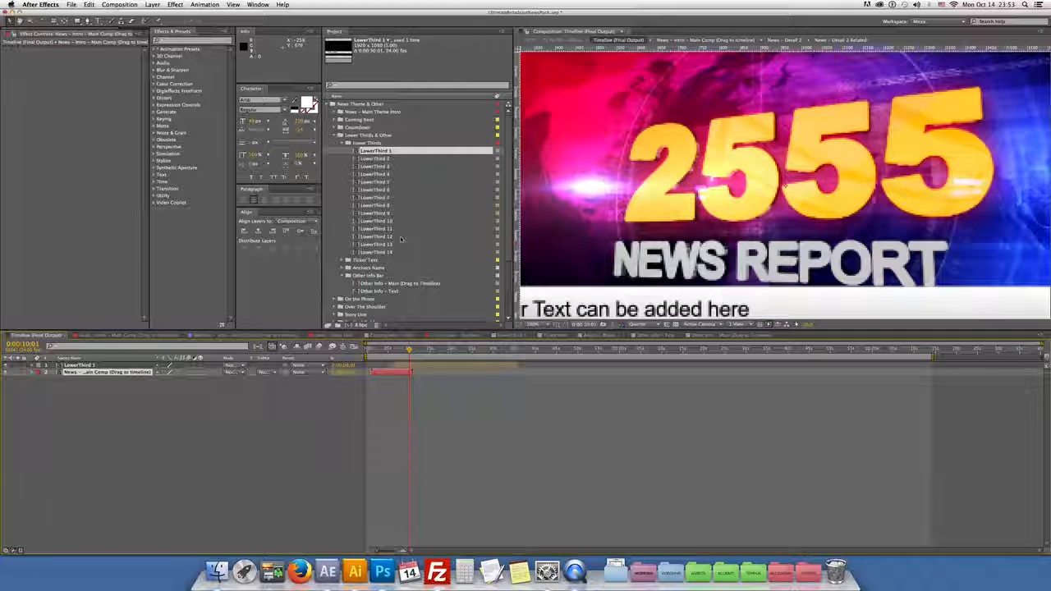
# Step: Add Other Info – Main and TickerMain between LowerThird 1 and the news intro, with the ticker starting at 0:00:05:02
pyautogui.click(343, 262)
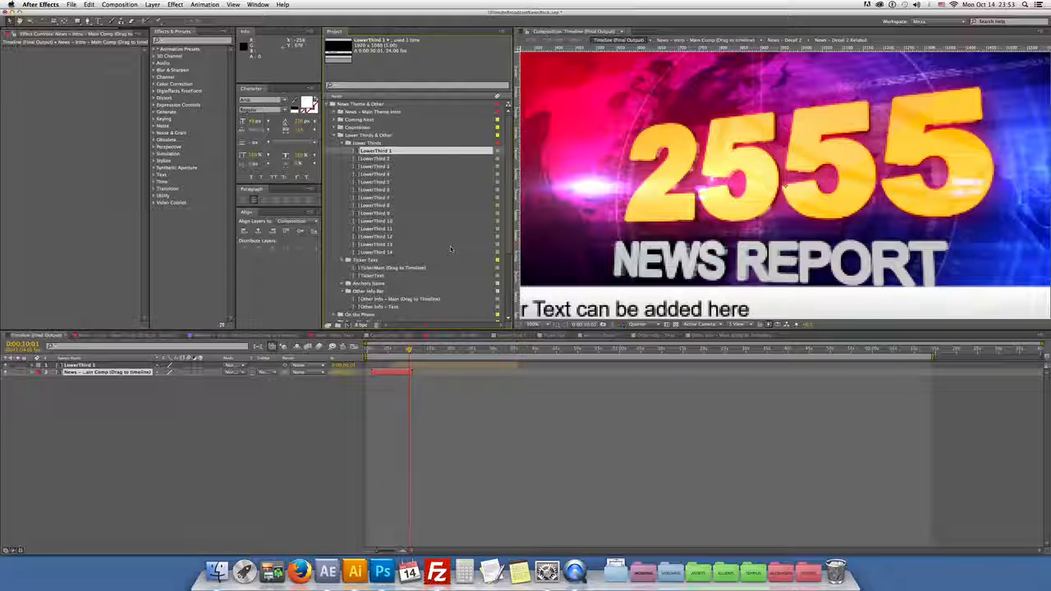
pyautogui.scroll(-1, 719, 247)
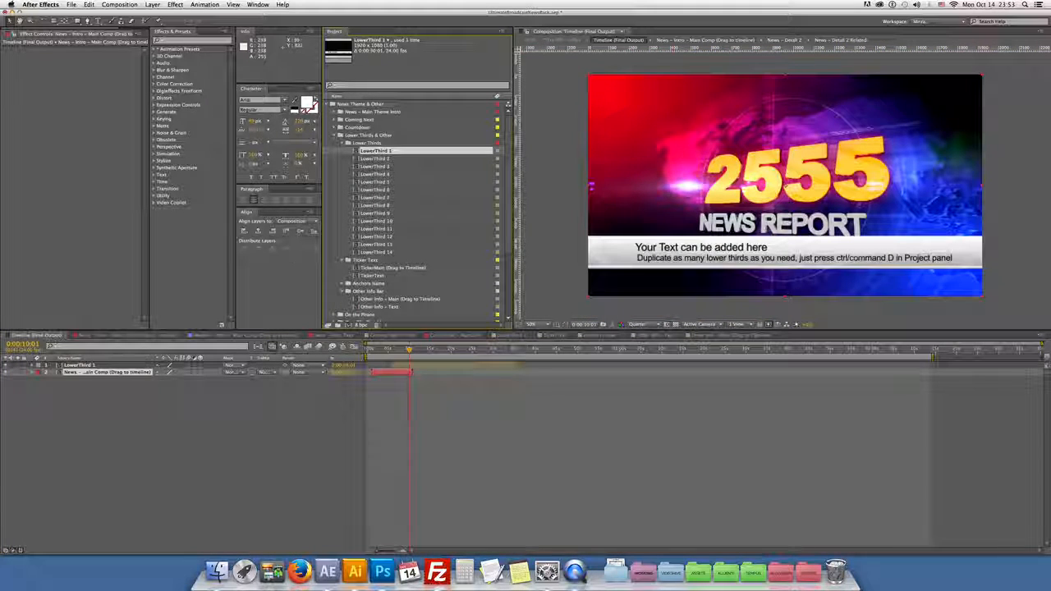
pyautogui.moveTo(385, 271); pyautogui.dragTo(398, 368)
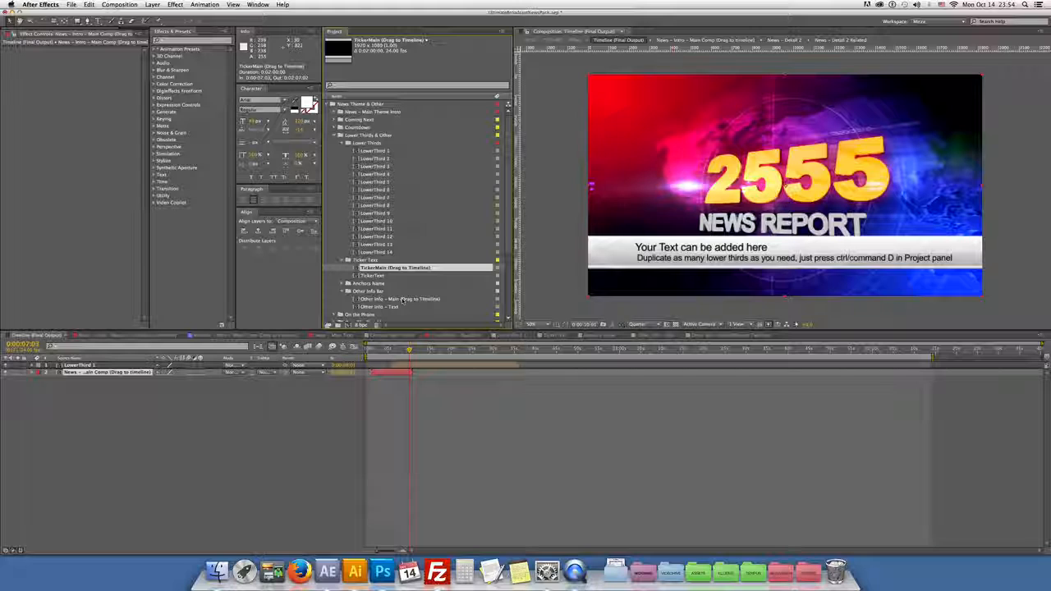
pyautogui.moveTo(401, 300); pyautogui.dragTo(405, 370)
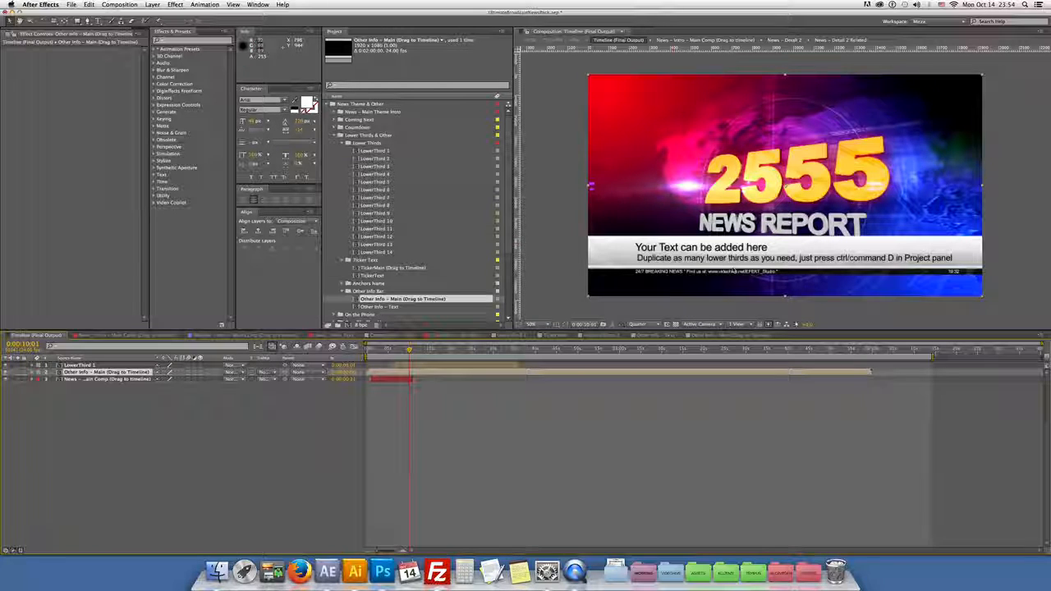
pyautogui.moveTo(399, 268); pyautogui.dragTo(409, 371)
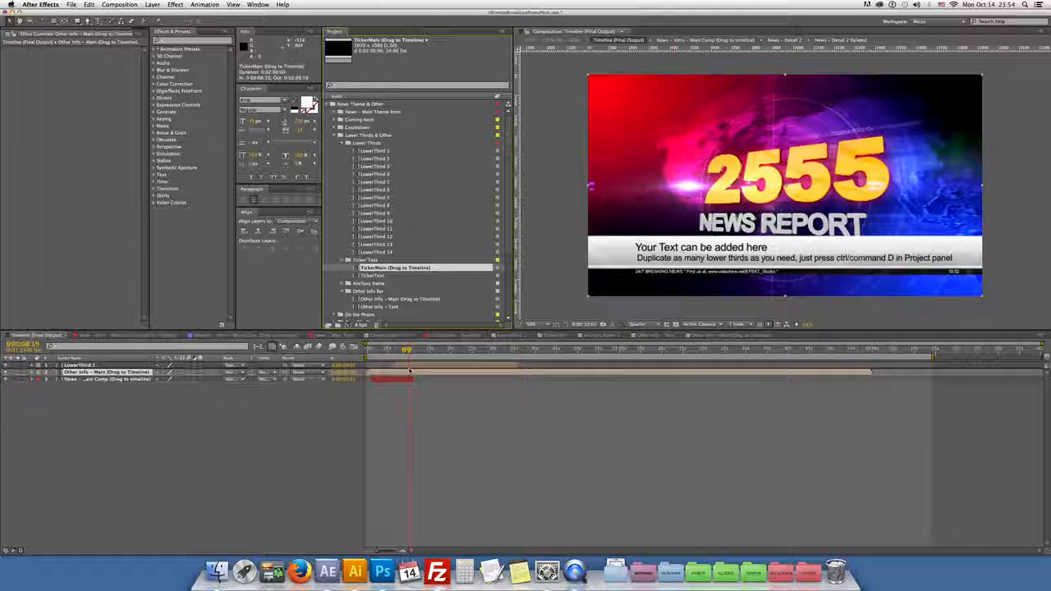
pyautogui.moveTo(410, 372); pyautogui.dragTo(398, 374)
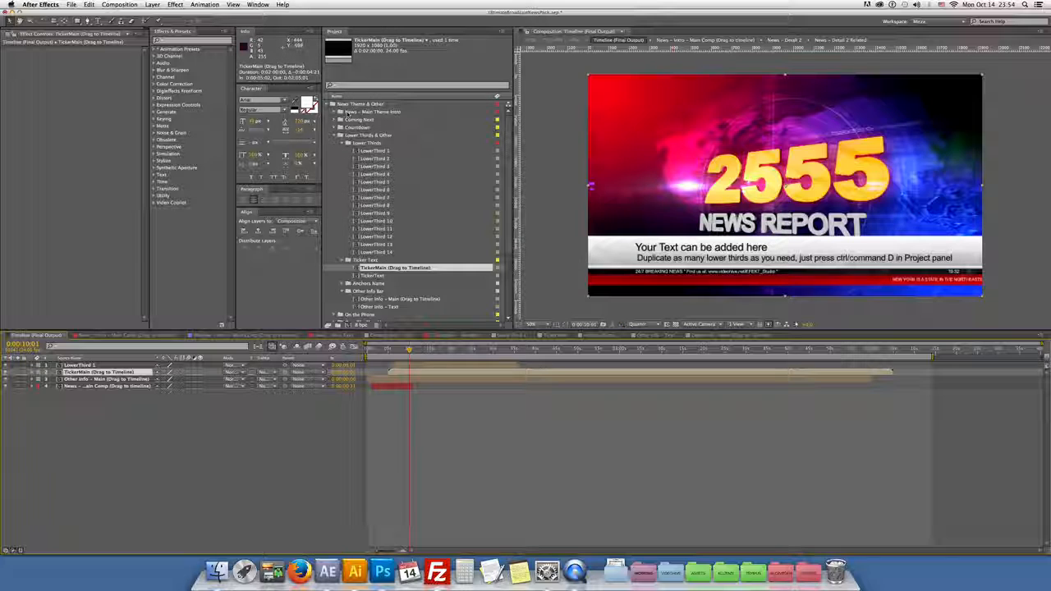
# Step: Open On the Phone – Main Comp (Drag to timeline) from the On the Phone folder and examine its two-placeholder layout
pyautogui.click(340, 136)
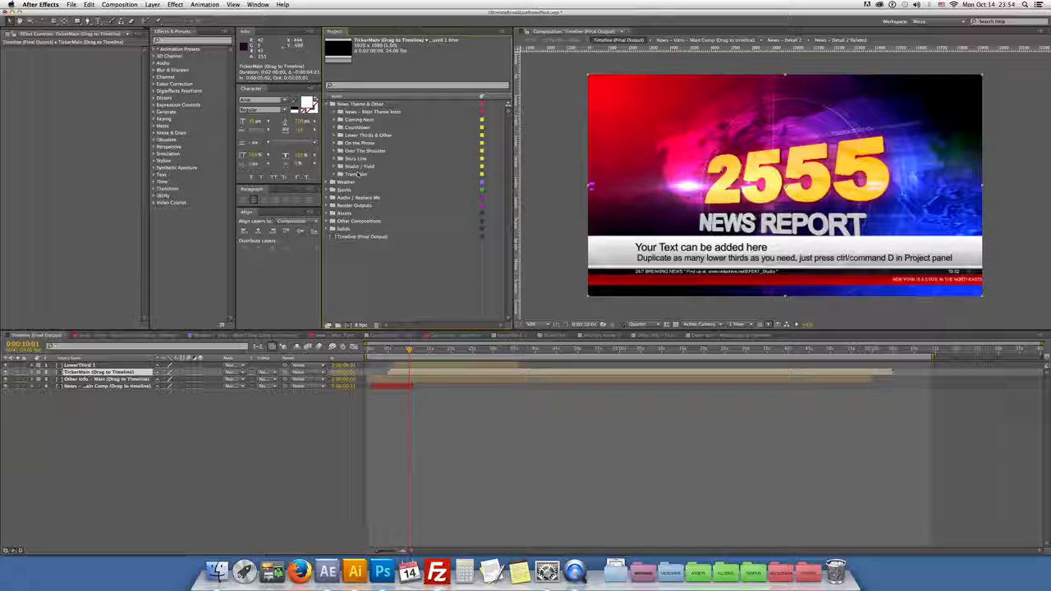
pyautogui.click(339, 143)
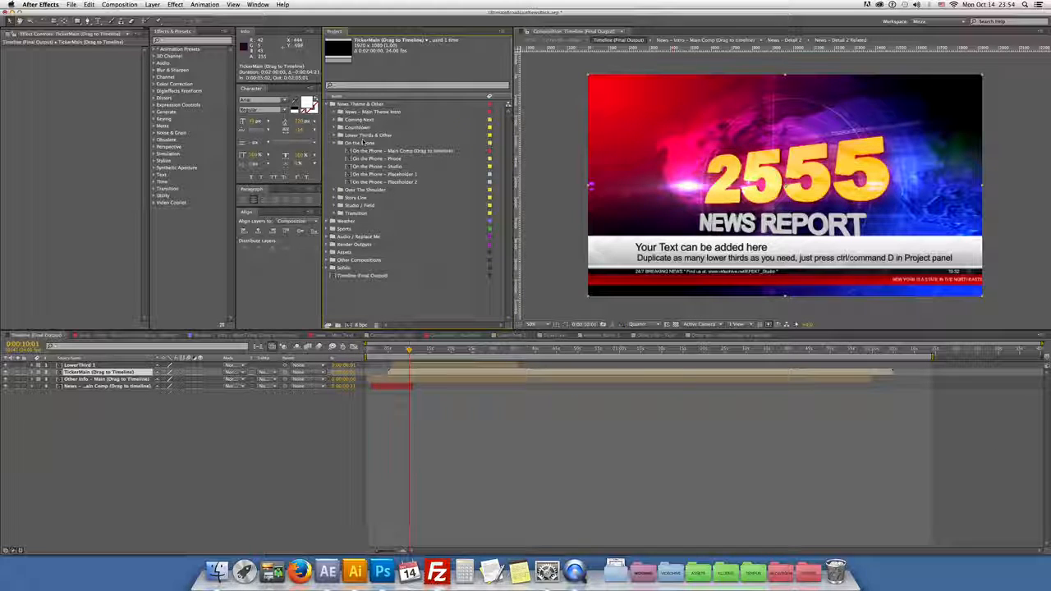
pyautogui.doubleClick(402, 152)
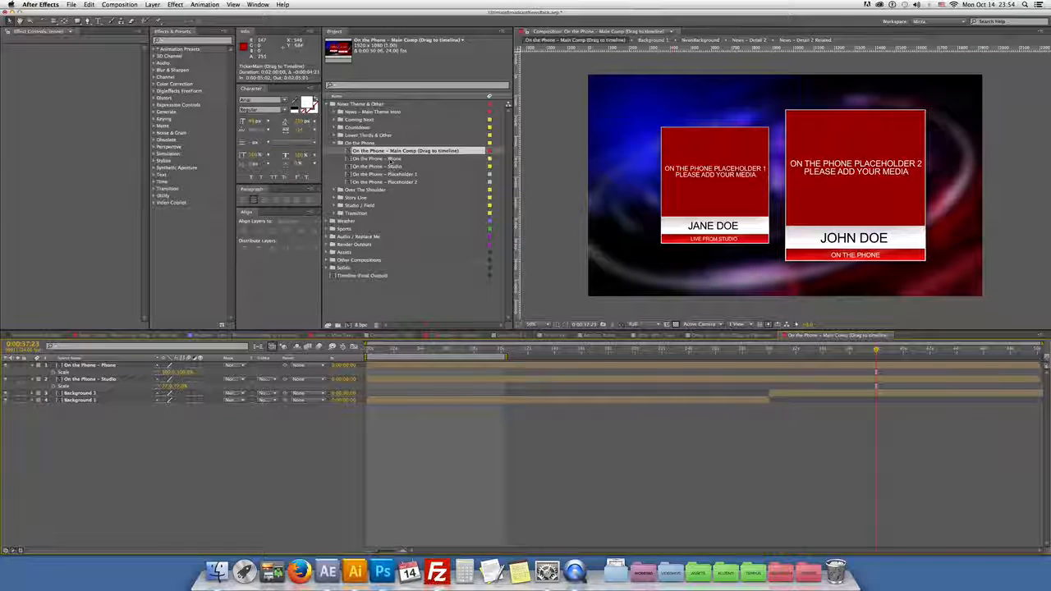
# Step: Open On the Phone – Phone and inspect its On the Phone BG – Color Change layers and Info 2 text layer
pyautogui.doubleClick(384, 159)
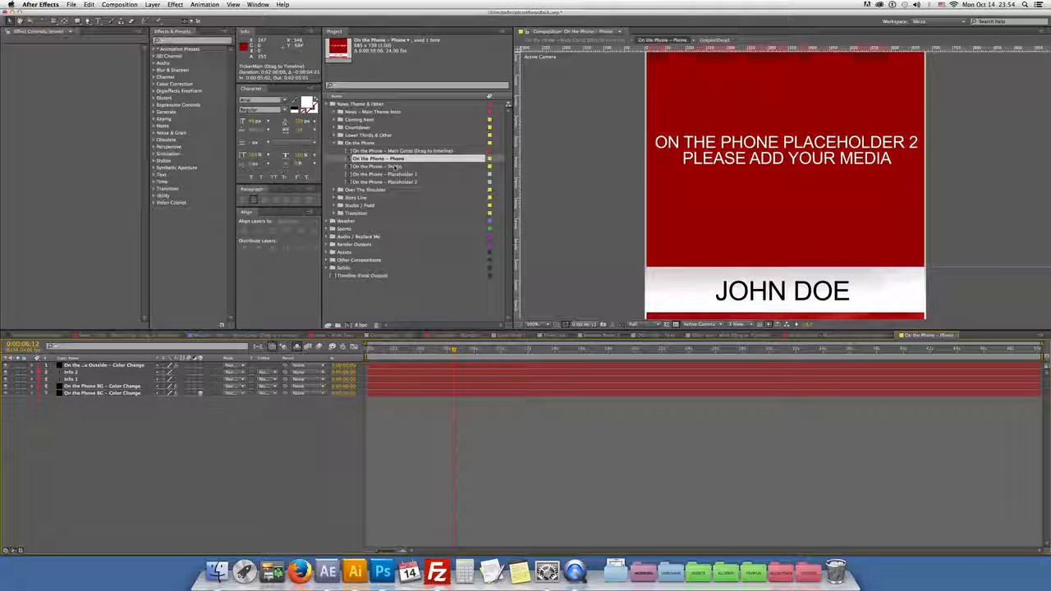
pyautogui.scroll(-2, 774, 216)
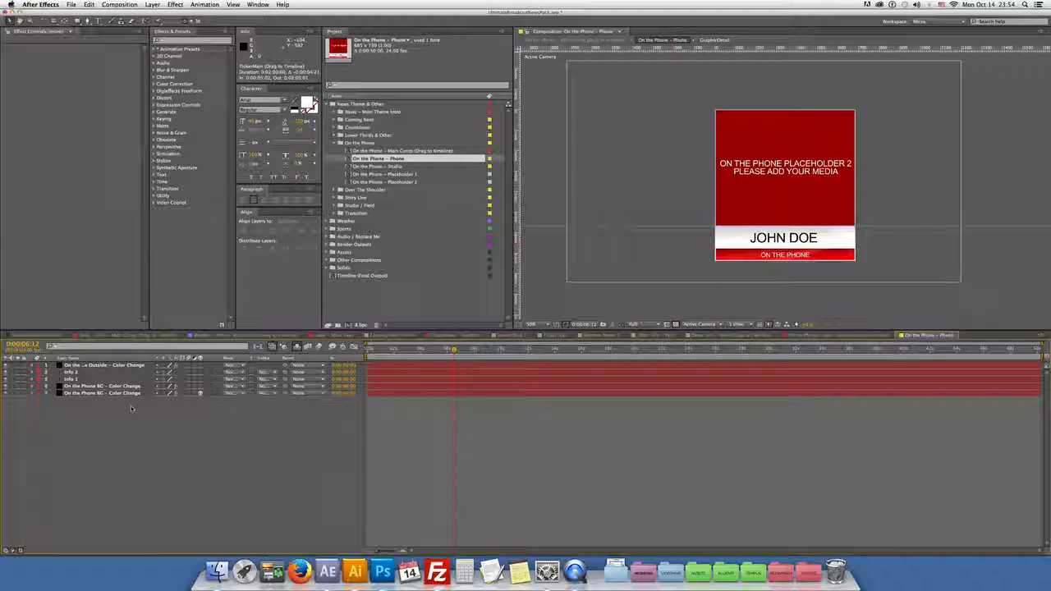
pyautogui.click(94, 392)
pyautogui.click(94, 386)
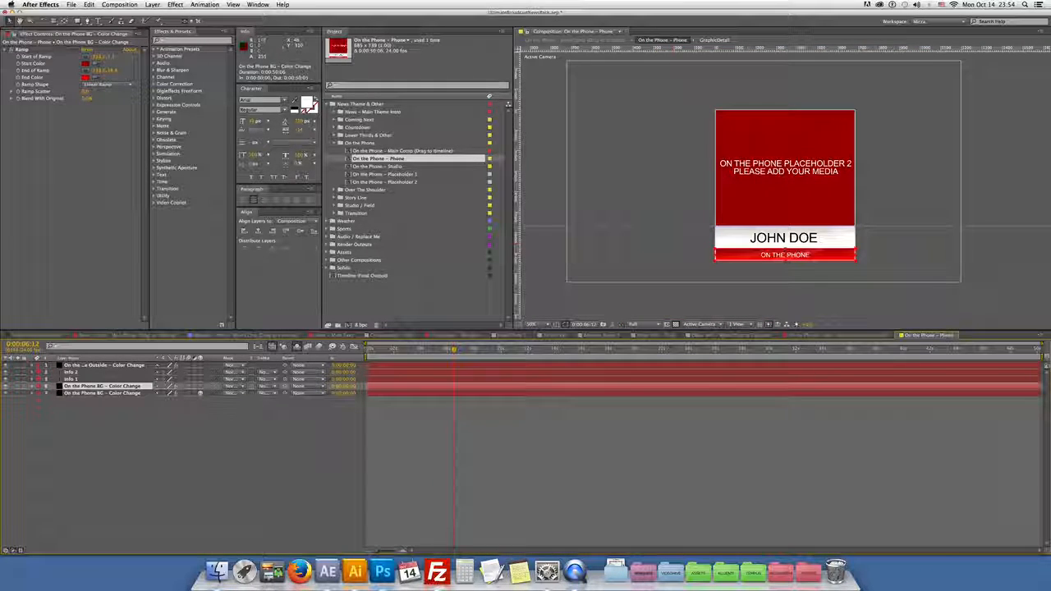
pyautogui.click(86, 372)
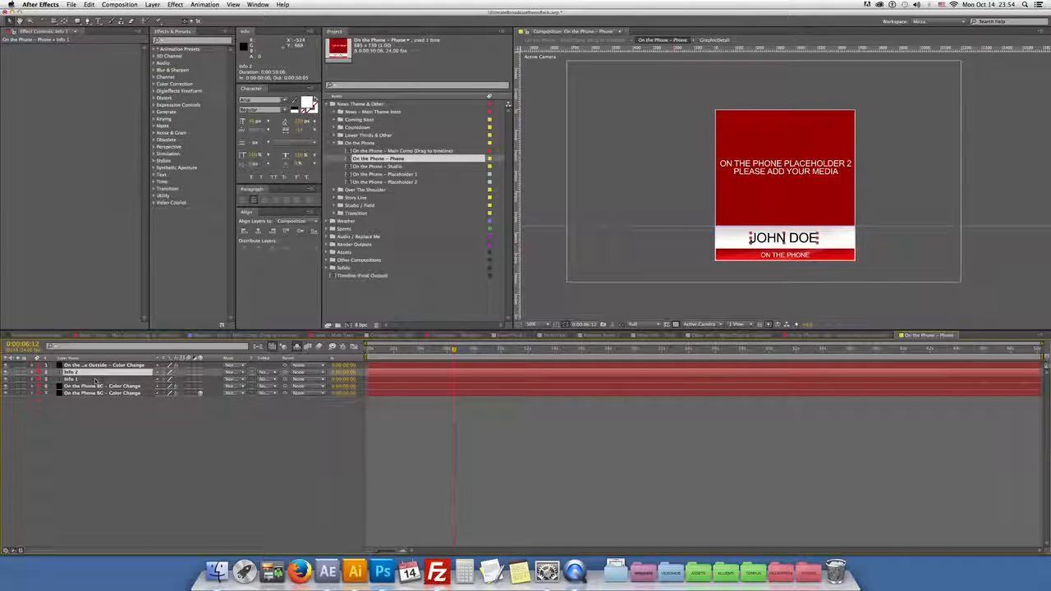
# Step: Open On the Phone – Placeholder 1 and view its whole frame
pyautogui.doubleClick(382, 174)
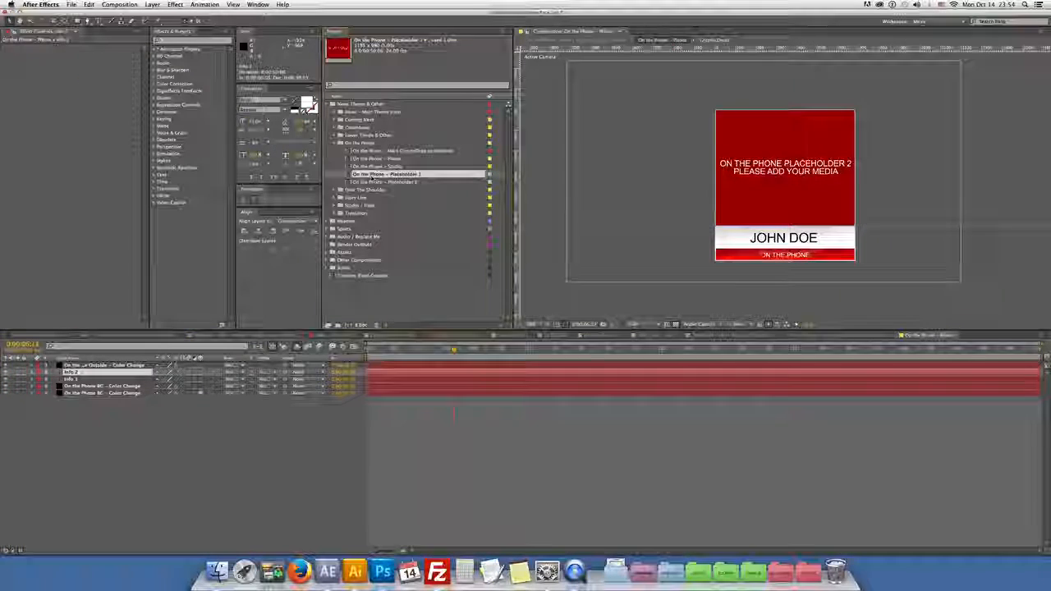
pyautogui.scroll(-2, 676, 223)
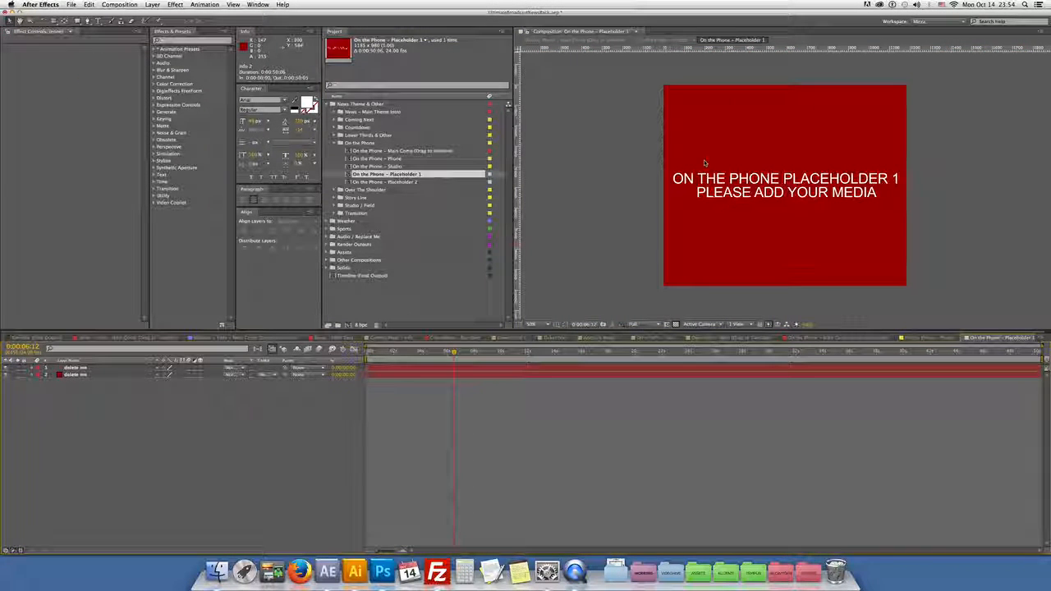
# Step: Open On the Phone – Placeholder 2 and view its whole frame
pyautogui.click(410, 183)
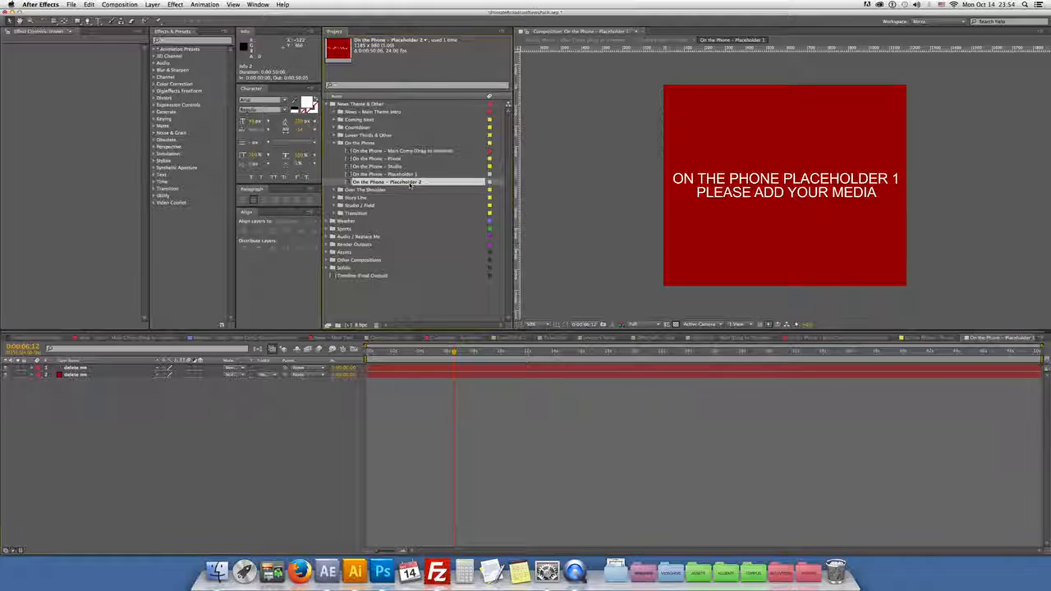
pyautogui.doubleClick(410, 182)
pyautogui.press(',')
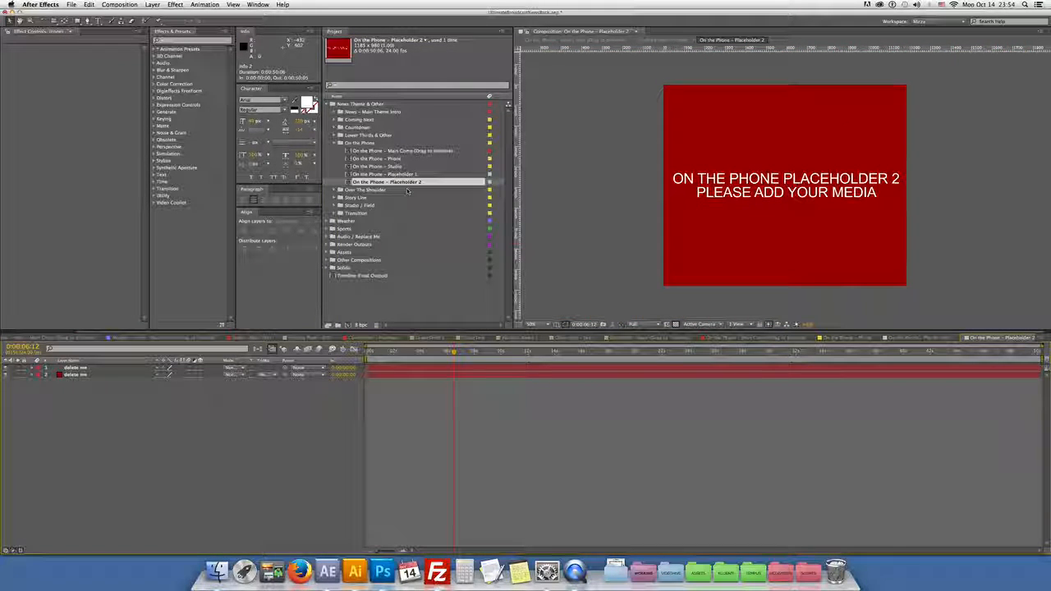
# Step: Open Over The Shoulder – Main Comp (Drag to timeline) from the Over The Shoulder folder and view its layout
pyautogui.click(335, 144)
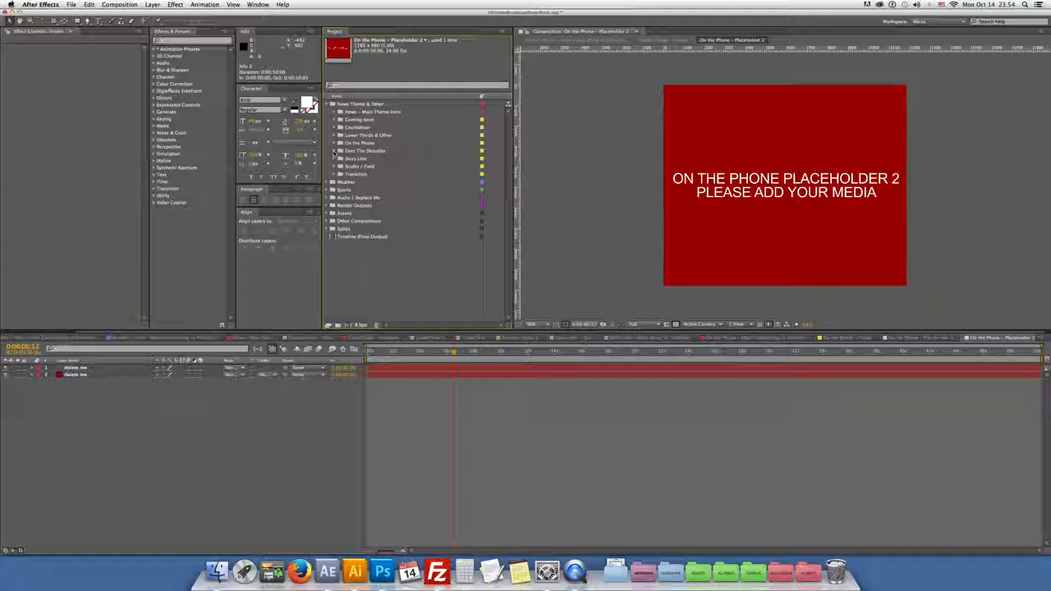
pyautogui.click(335, 151)
pyautogui.doubleClick(394, 158)
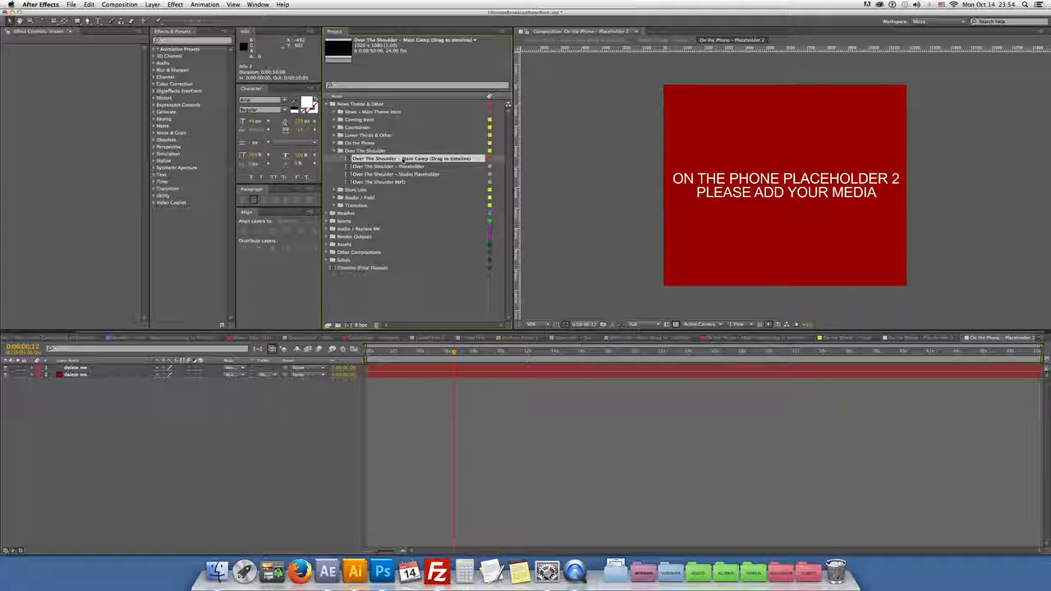
pyautogui.scroll(-3, 685, 191)
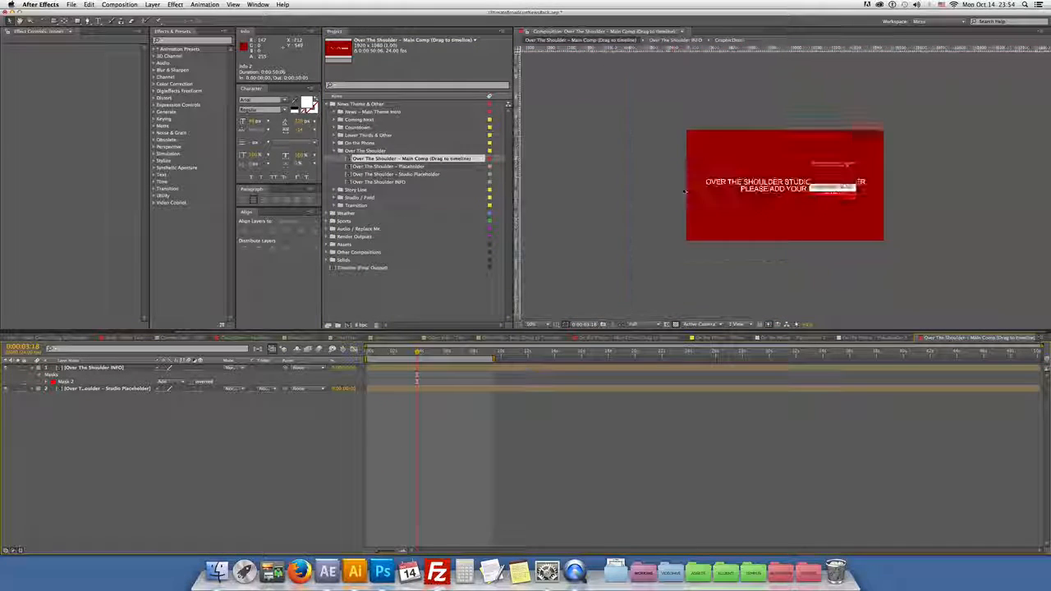
pyautogui.scroll(2, 685, 191)
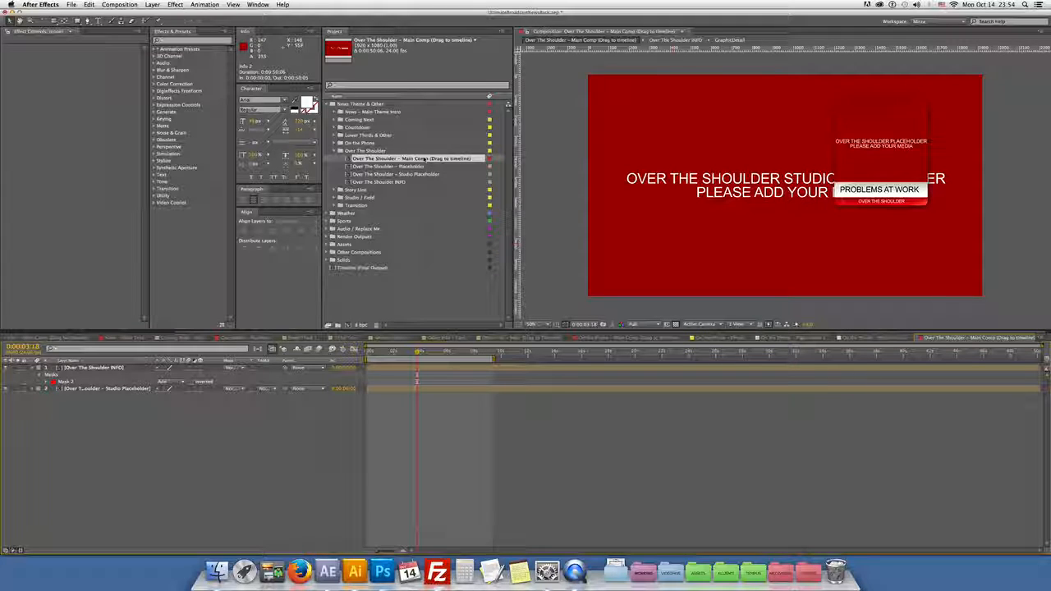
# Step: Open Over The Shoulder – Placeholder and Over The Shoulder – Studio Placeholder to view both media placeholders
pyautogui.doubleClick(398, 167)
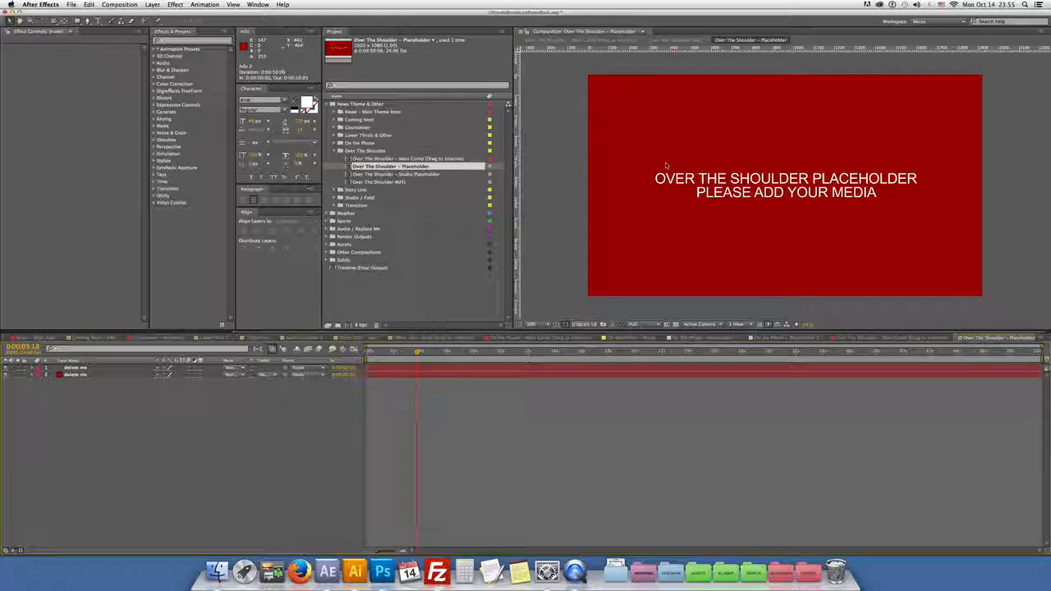
pyautogui.click(415, 175)
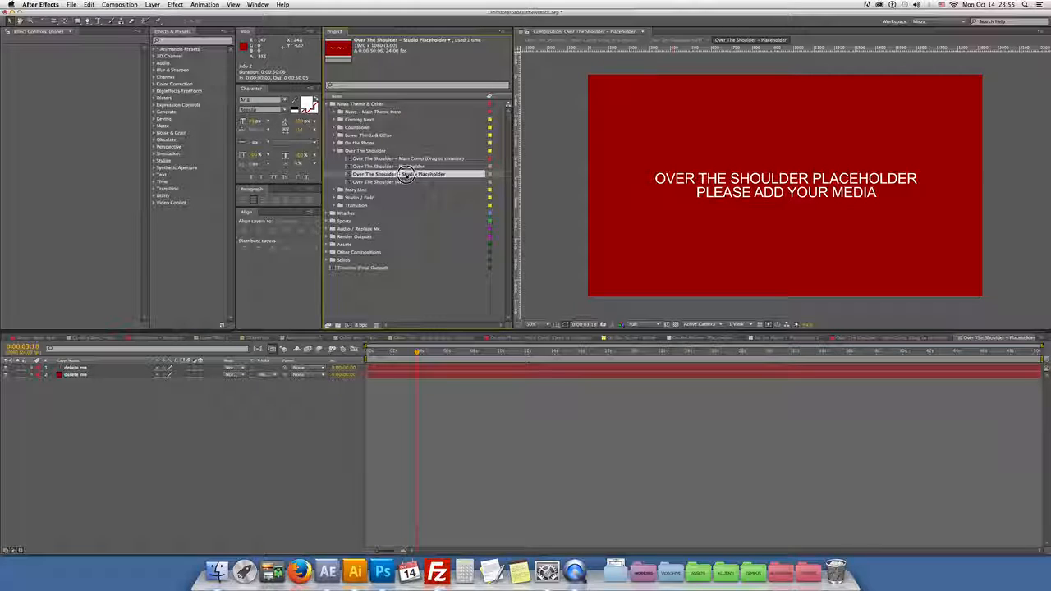
pyautogui.doubleClick(408, 174)
pyautogui.scroll(-1, 793, 194)
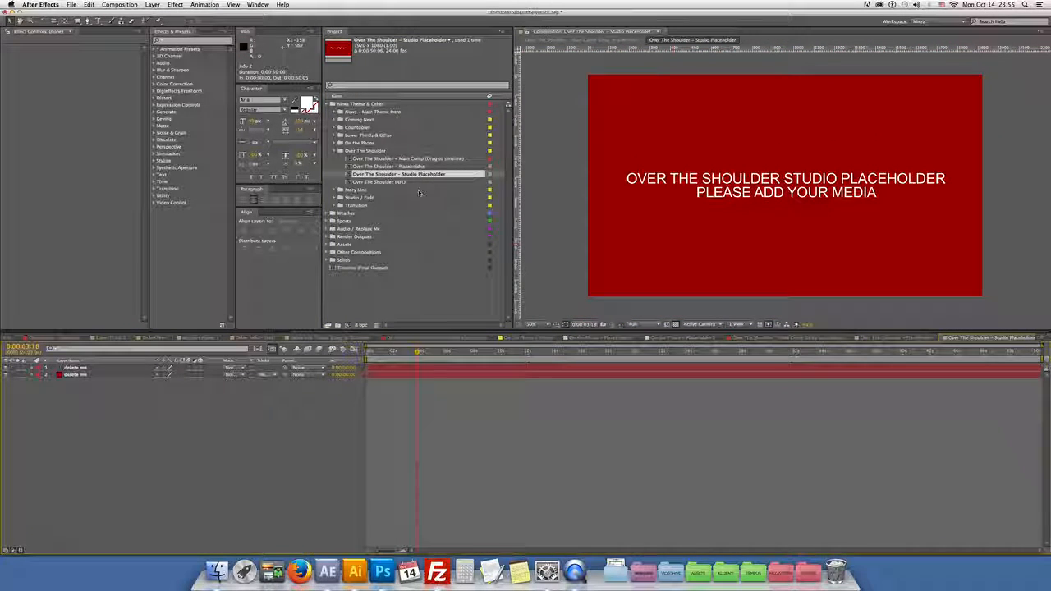
# Step: Reopen Over The Shoulder – Placeholder and go up to its parent comp, Over The Shoulder INFO, viewing the whole frame
pyautogui.doubleClick(407, 167)
pyautogui.press('shift')
pyautogui.press('shift')
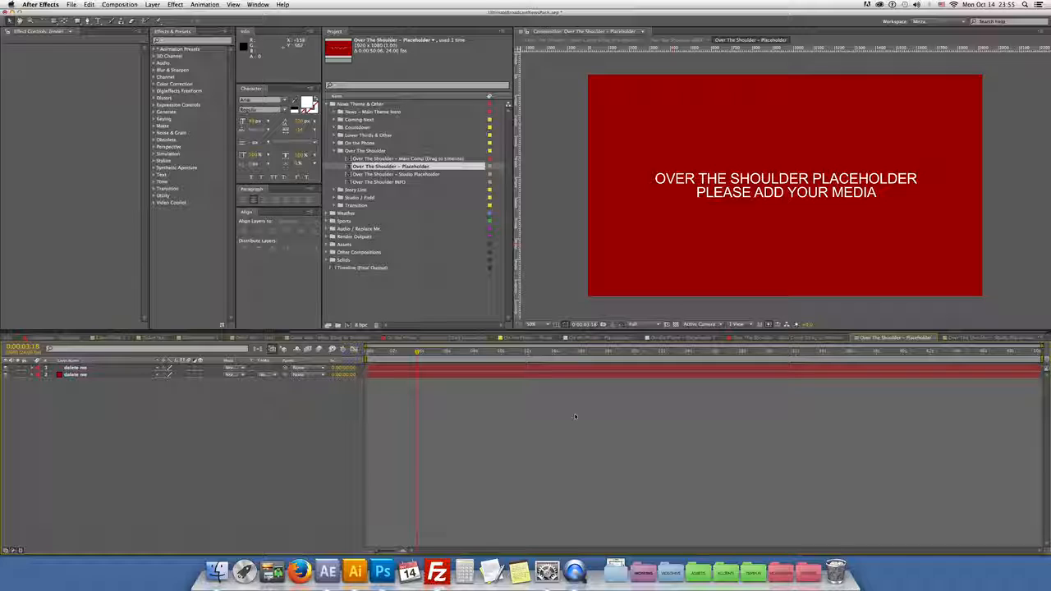
pyautogui.press('shift')
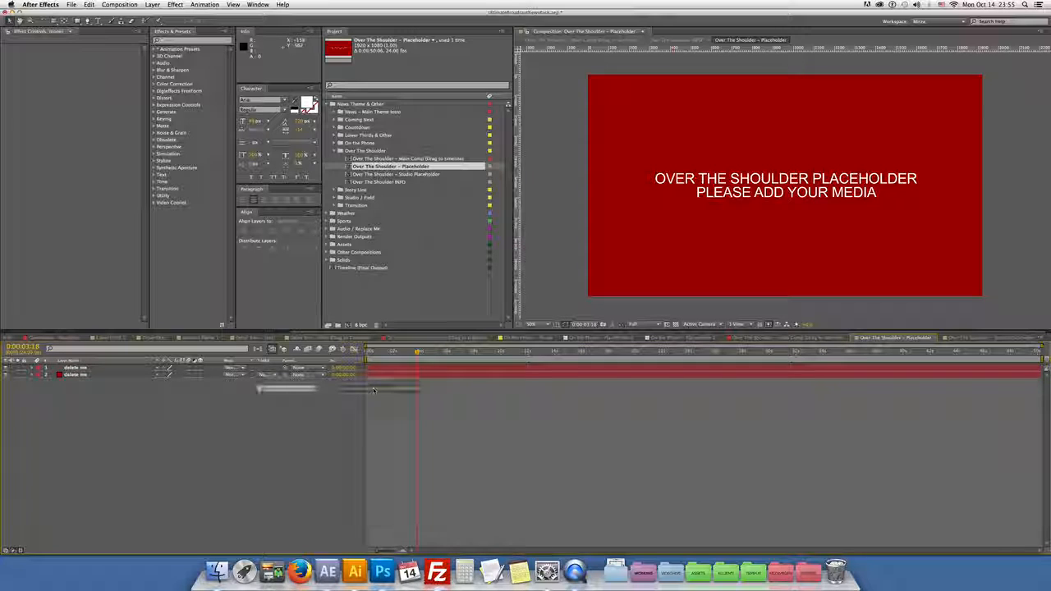
pyautogui.click(298, 389)
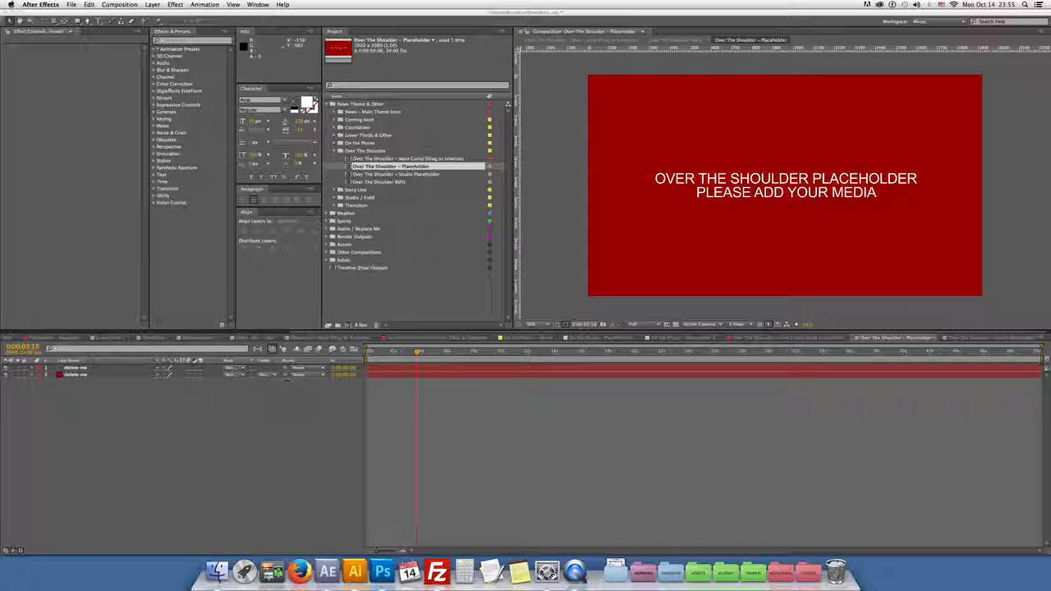
pyautogui.press(',')
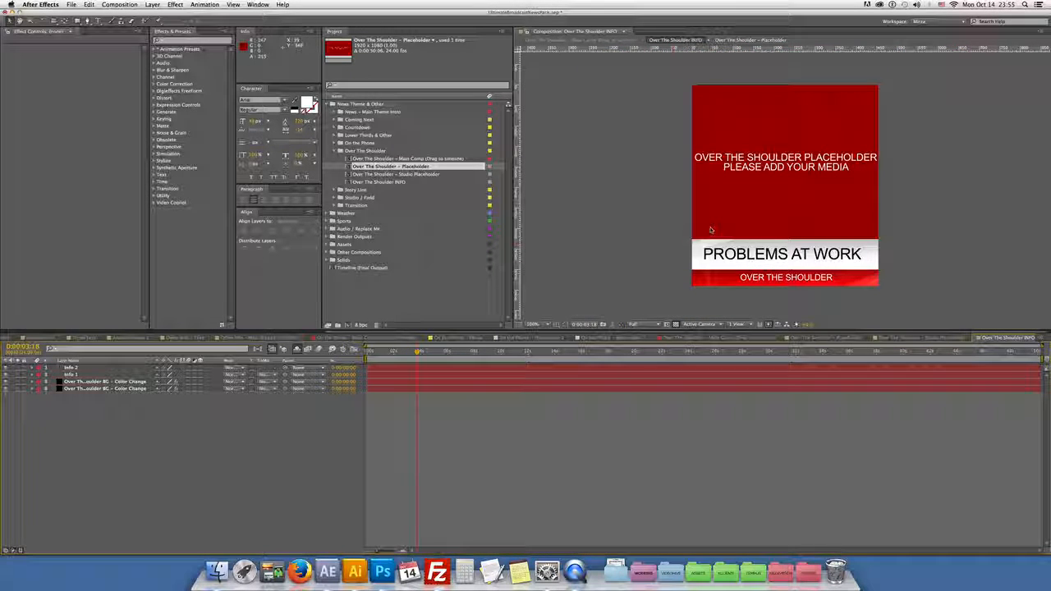
# Step: Go up from Over The Shoulder INFO to its main comp and collapse the Over The Shoulder folder
pyautogui.press('Tab')
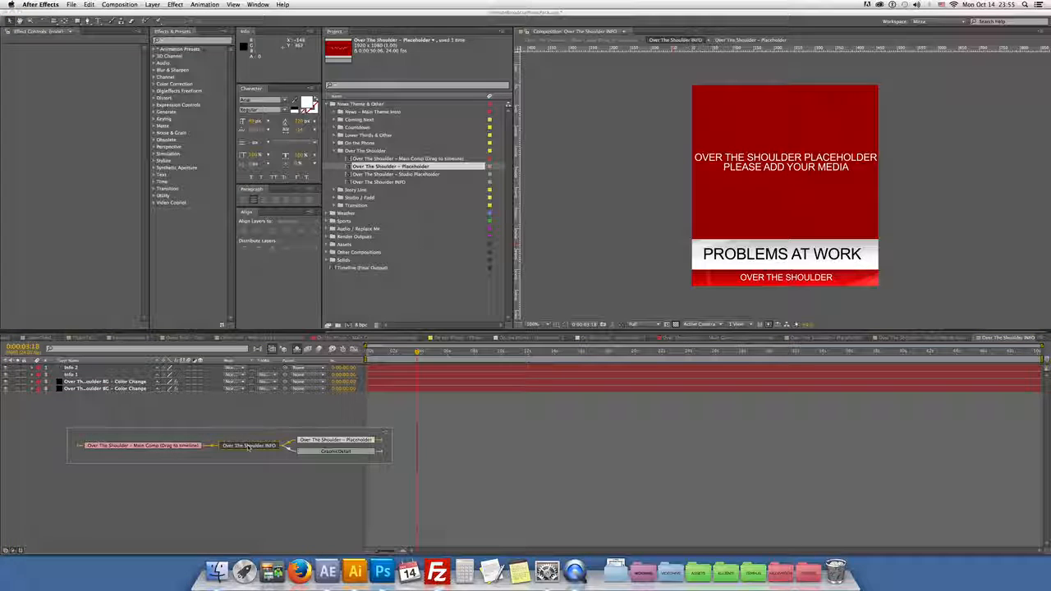
pyautogui.click(144, 446)
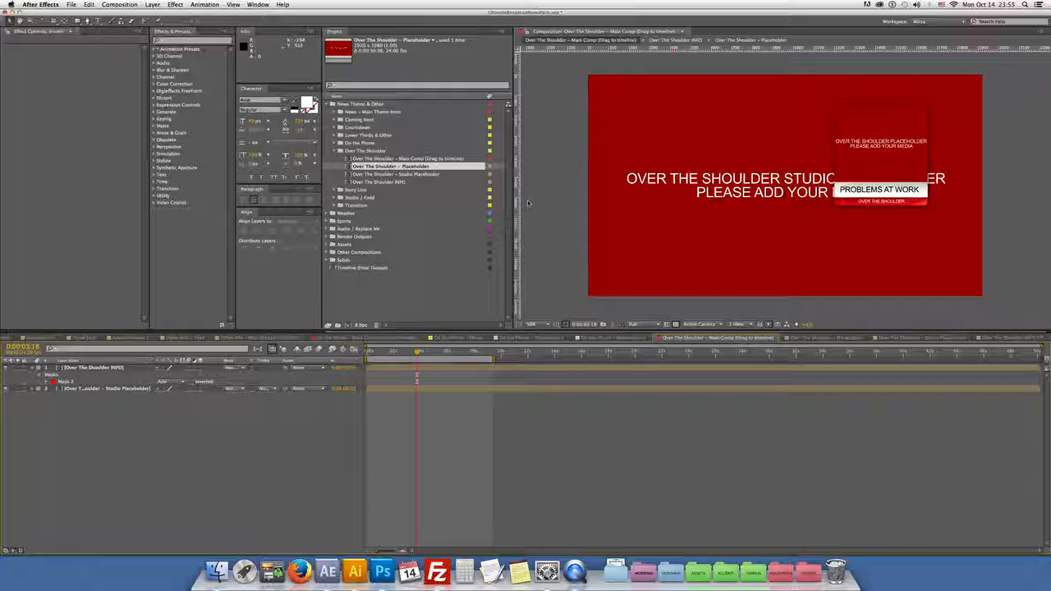
pyautogui.click(340, 150)
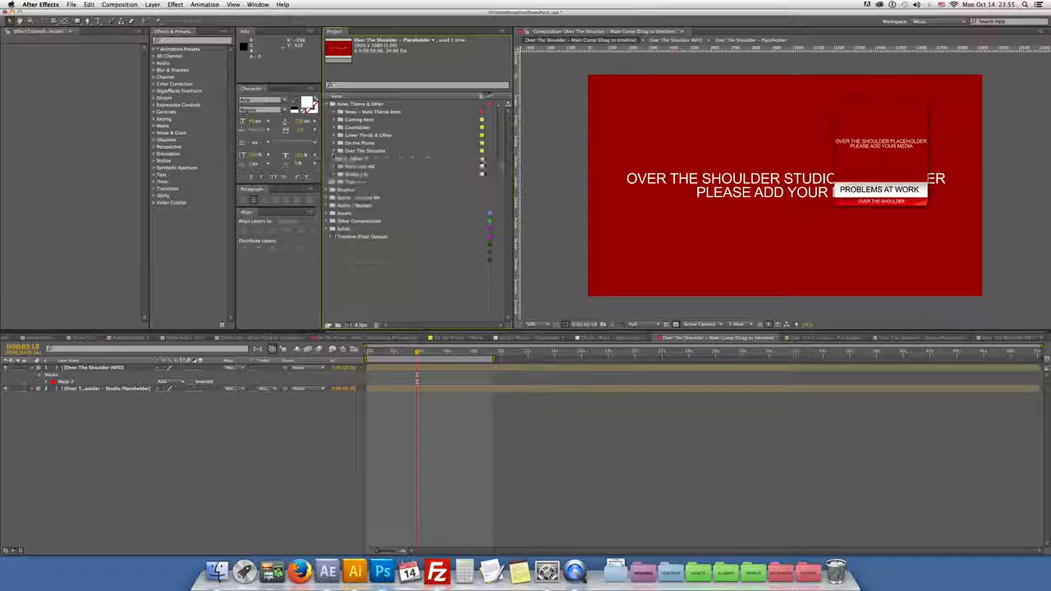
# Step: Open Story Line – Info from the Story Line folder, view its text layout, and select Story Line – Main Comp
pyautogui.click(340, 158)
pyautogui.doubleClick(371, 167)
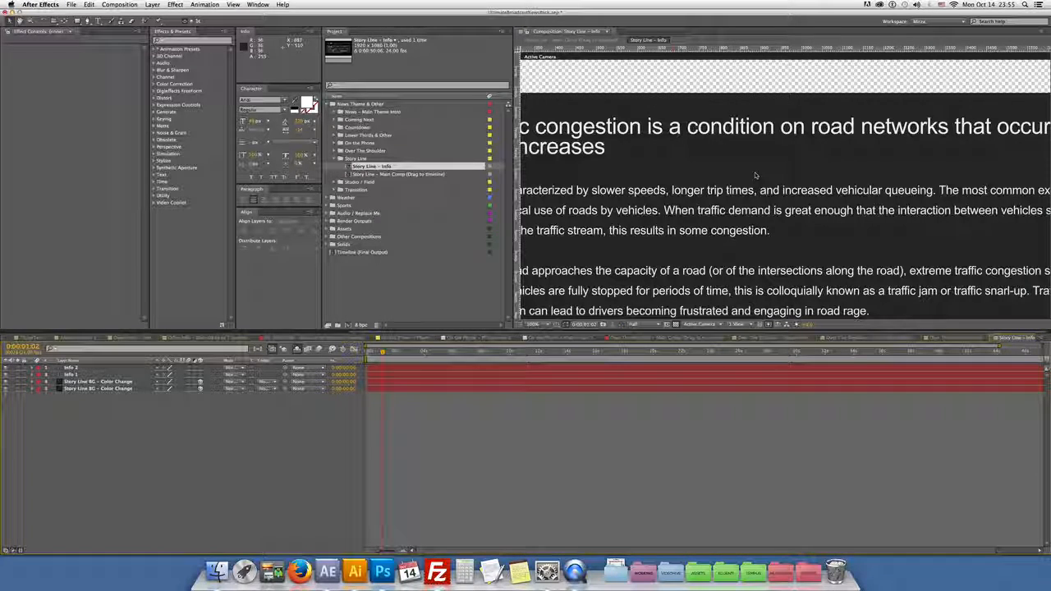
pyautogui.scroll(-1, 726, 178)
pyautogui.click(393, 174)
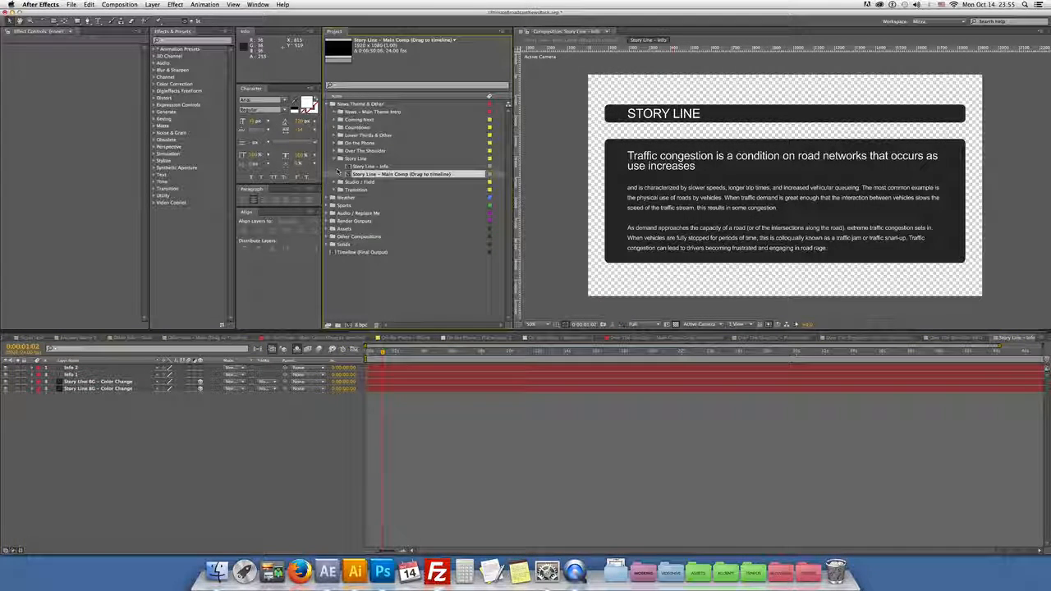
# Step: Collapse the Story Line folder and review the comps inside the Studio / Field folder
pyautogui.click(340, 158)
pyautogui.click(335, 166)
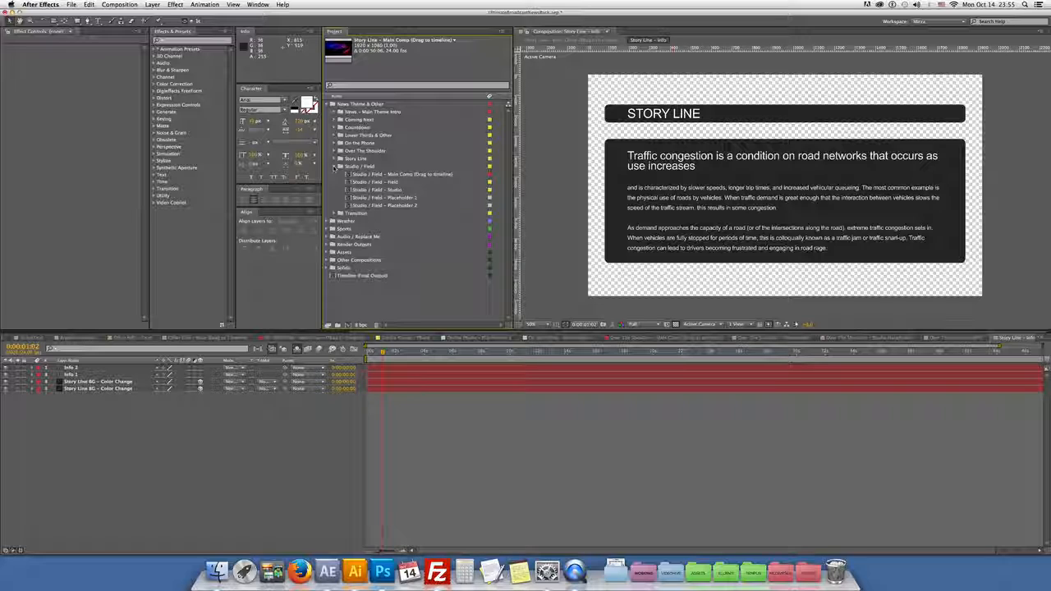
pyautogui.click(335, 167)
# Step: Add News – Transition above LowerThird 1 in Timeline (Final Output) and set the current time to 0:00:06:21 to check its Center marker
pyautogui.click(335, 174)
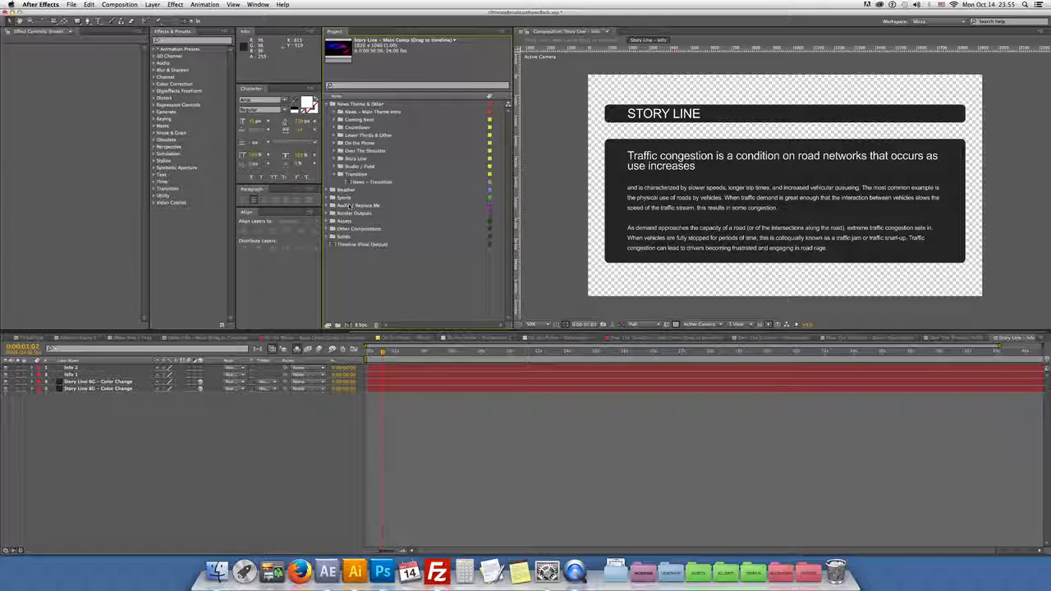
pyautogui.click(369, 182)
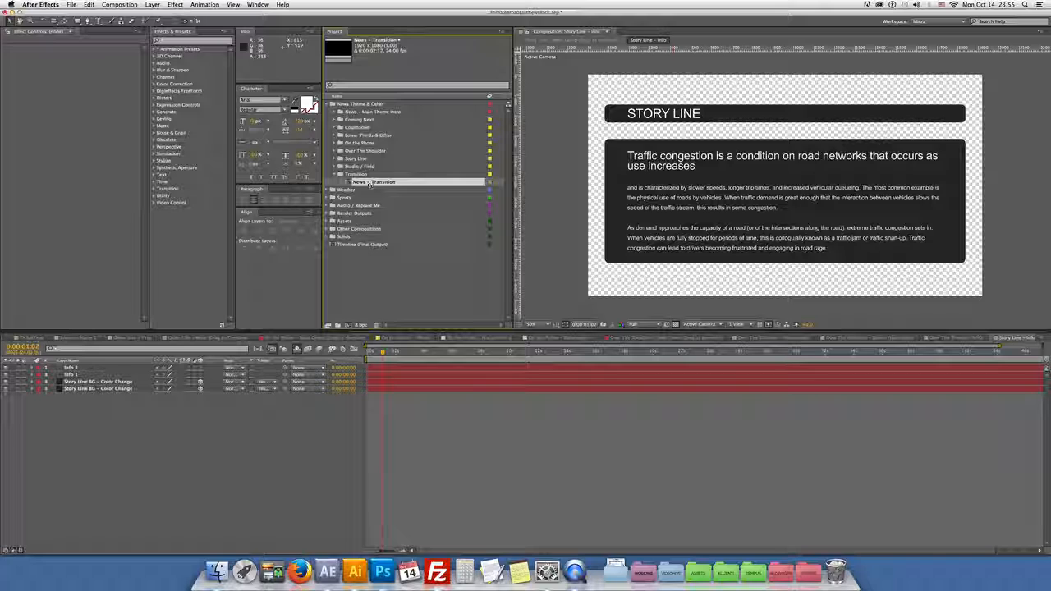
pyautogui.doubleClick(364, 244)
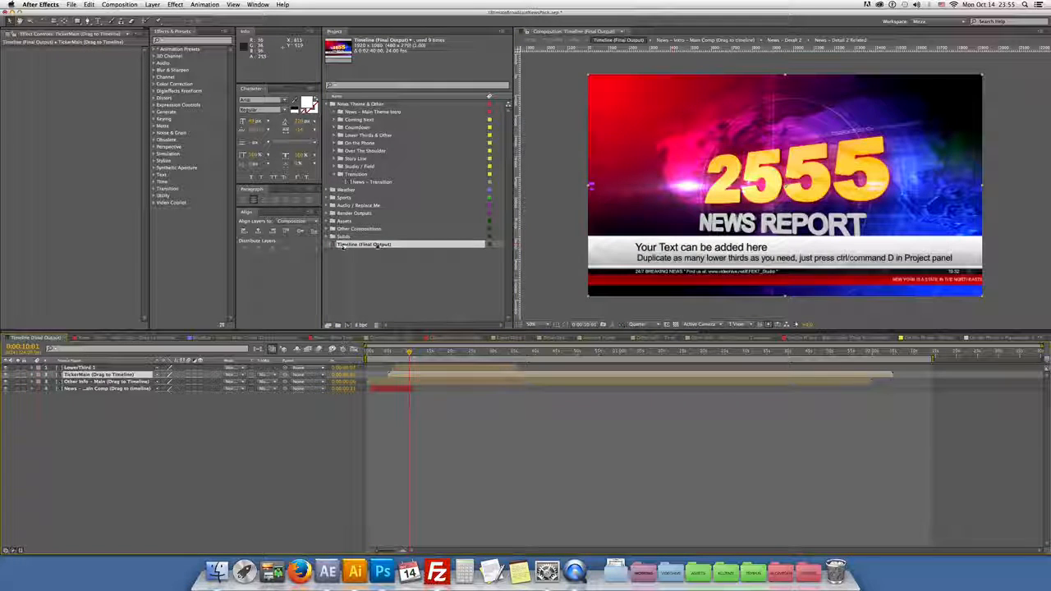
pyautogui.moveTo(366, 182); pyautogui.dragTo(392, 367)
pyautogui.scroll(10, 395, 370)
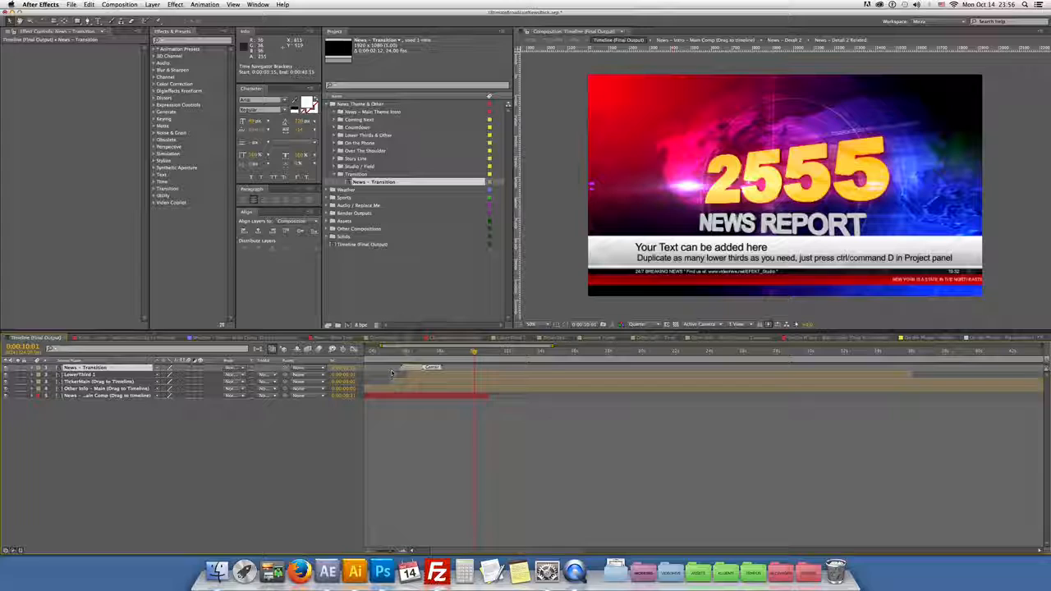
pyautogui.click(493, 353)
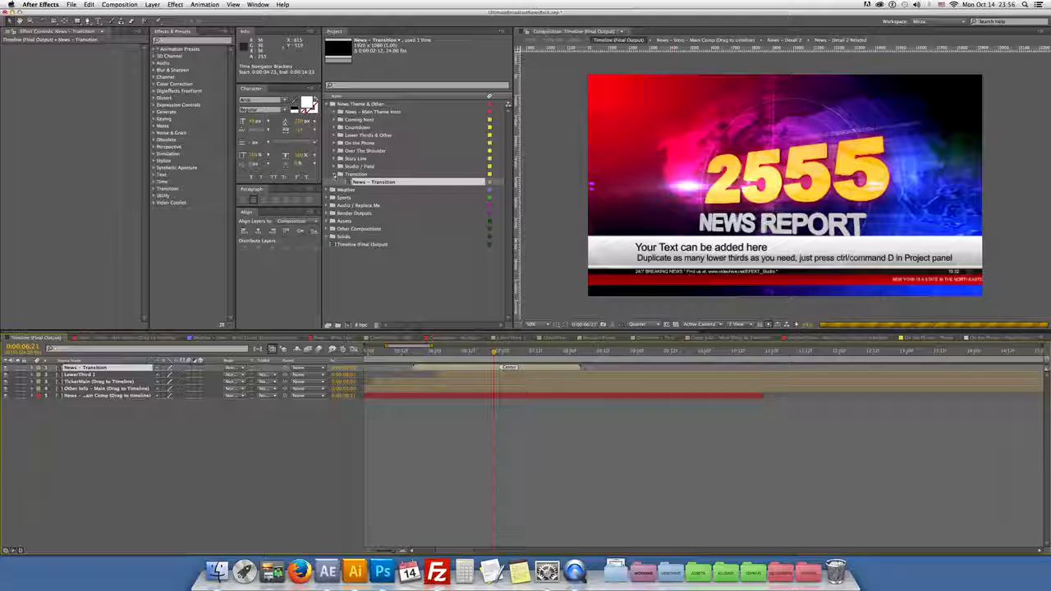
# Step: Collapse the news folders and open Weather – Main Text from the Weather Intro folder
pyautogui.click(334, 173)
pyautogui.click(332, 105)
pyautogui.click(332, 112)
pyautogui.click(340, 119)
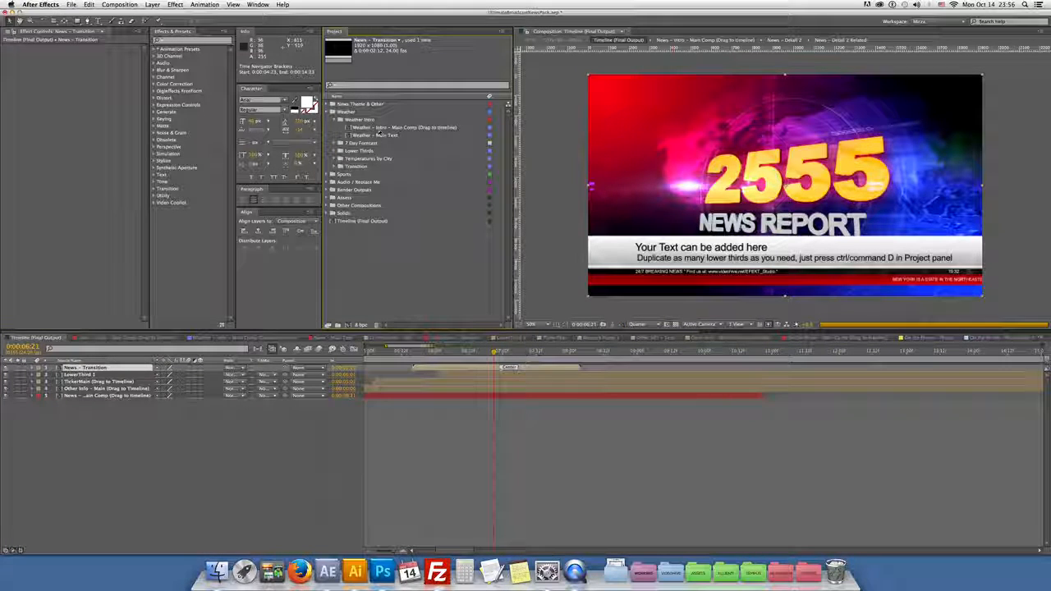
pyautogui.click(389, 135)
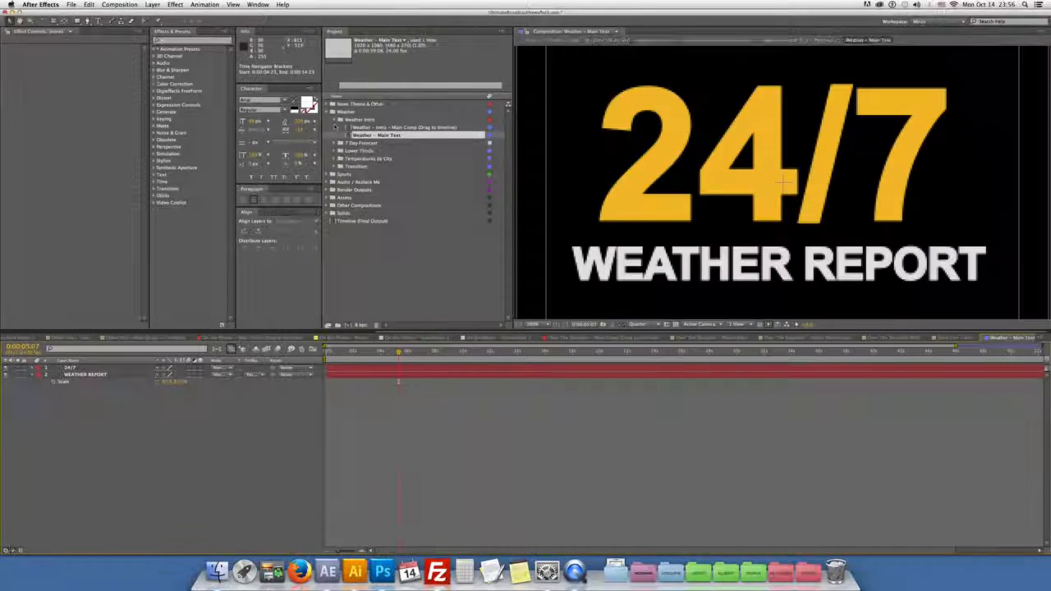
# Step: Open the 7 Day Forecast comp, select its 7 DAY FORECAST – Title layer, and view the whole frame
pyautogui.click(334, 120)
pyautogui.click(340, 128)
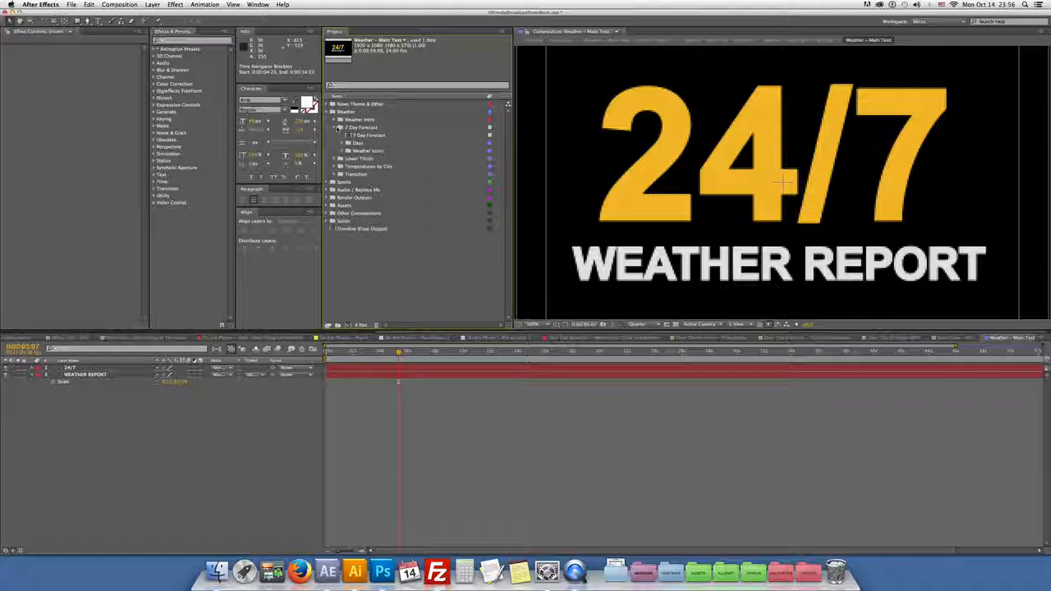
pyautogui.click(371, 134)
pyautogui.doubleClick(376, 137)
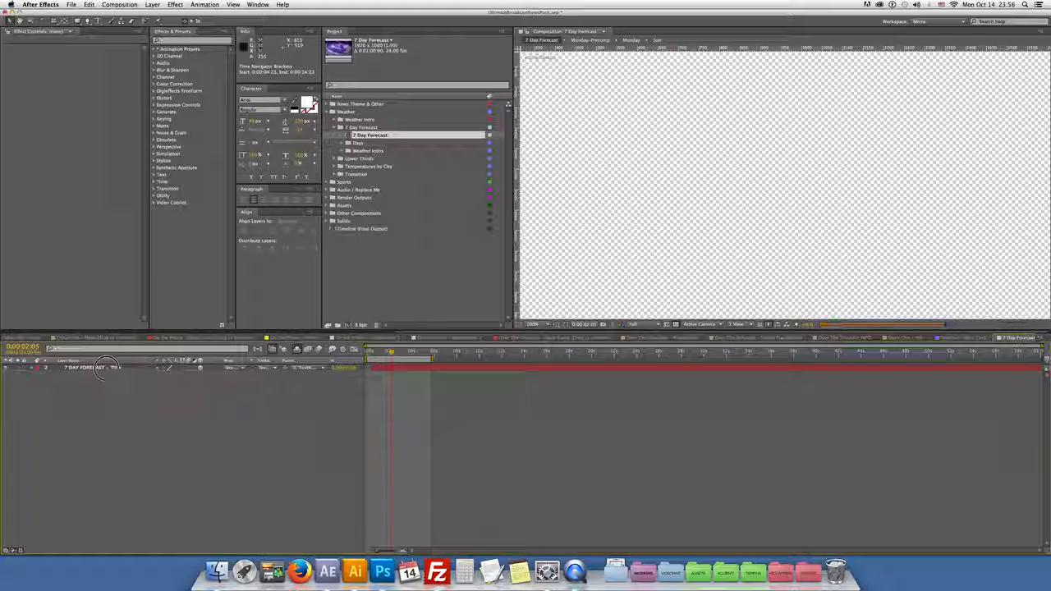
pyautogui.click(83, 368)
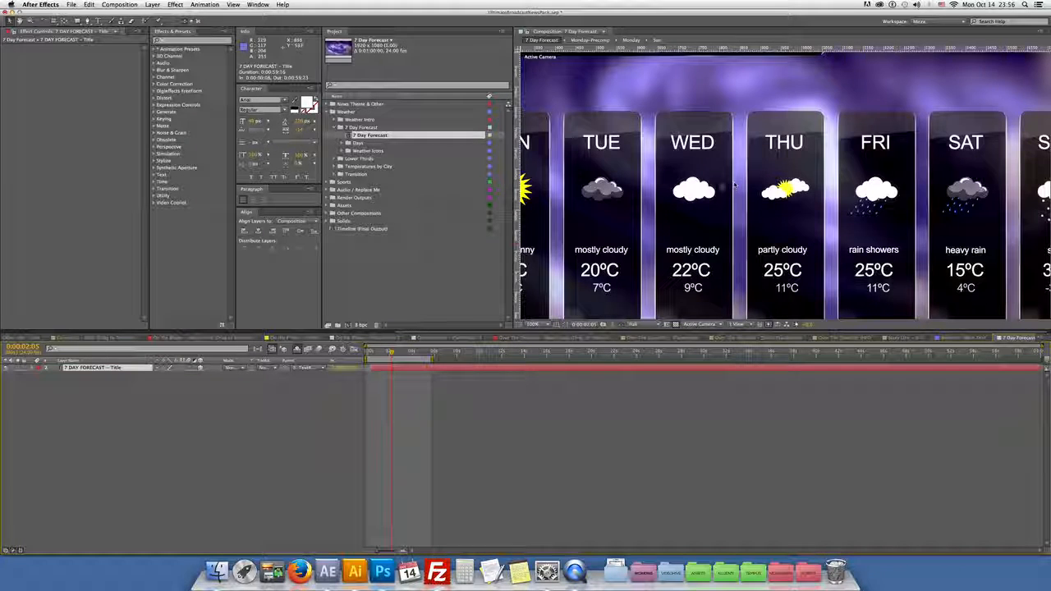
pyautogui.scroll(-1, 698, 156)
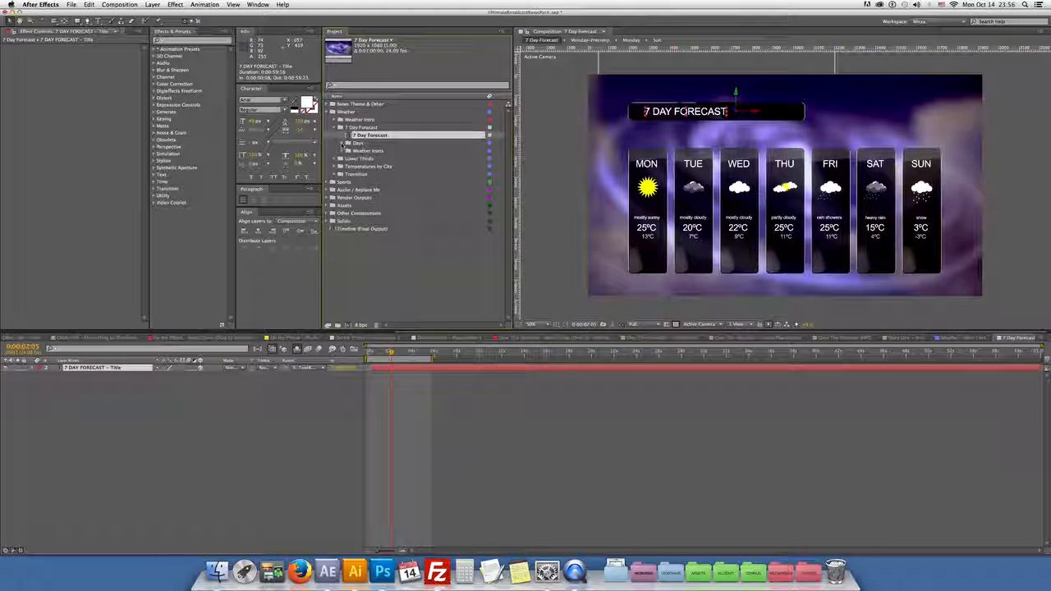
# Step: Expand the Days and Weather Icons folders and open the Friday comp
pyautogui.click(348, 143)
pyautogui.click(341, 205)
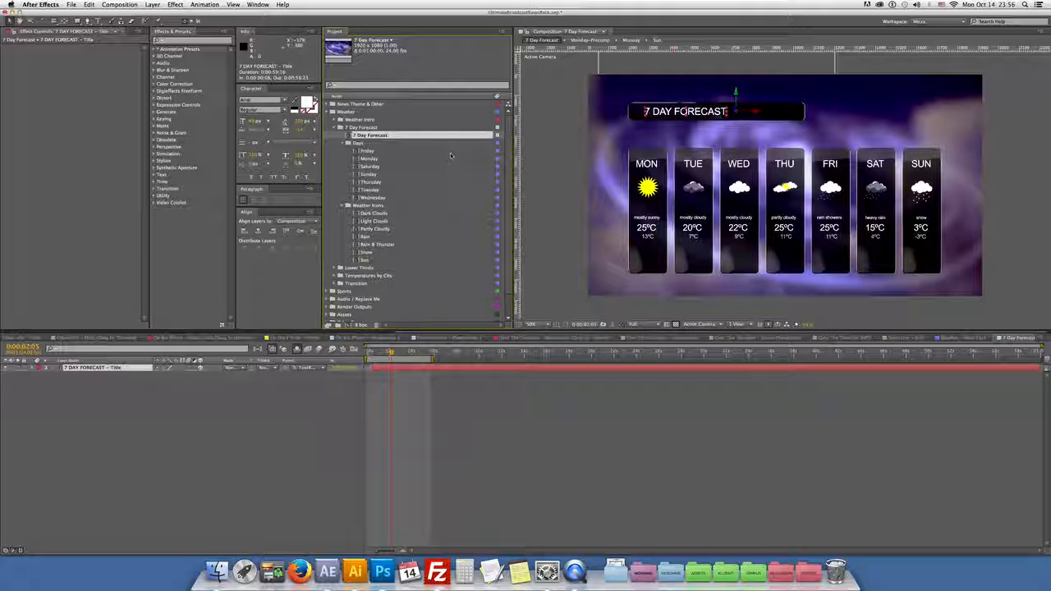
pyautogui.doubleClick(368, 151)
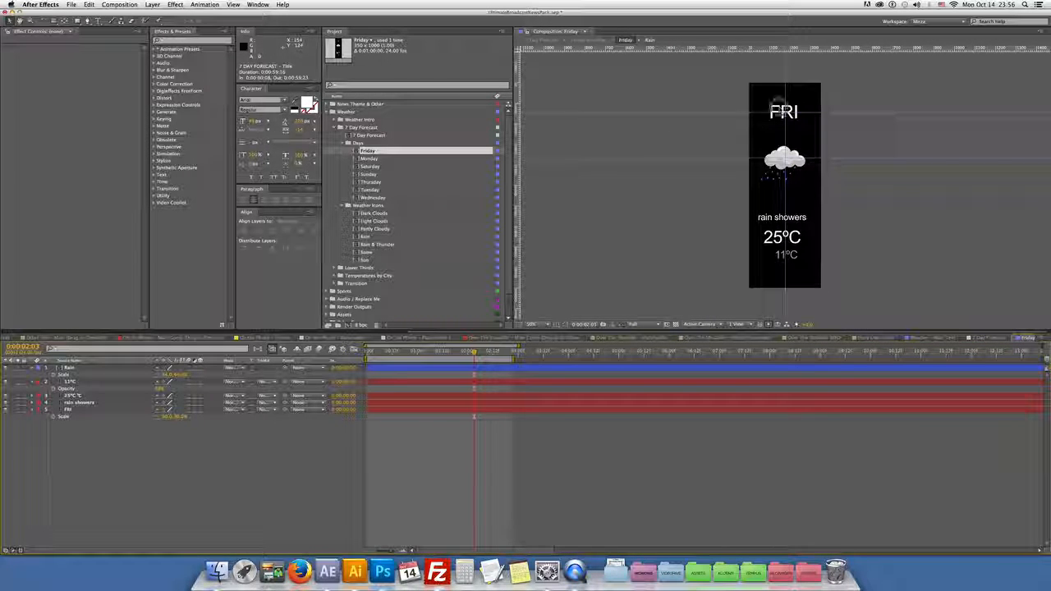
# Step: Inspect the FRI text in the Friday comp and select the Rain icon layer
pyautogui.click(776, 111)
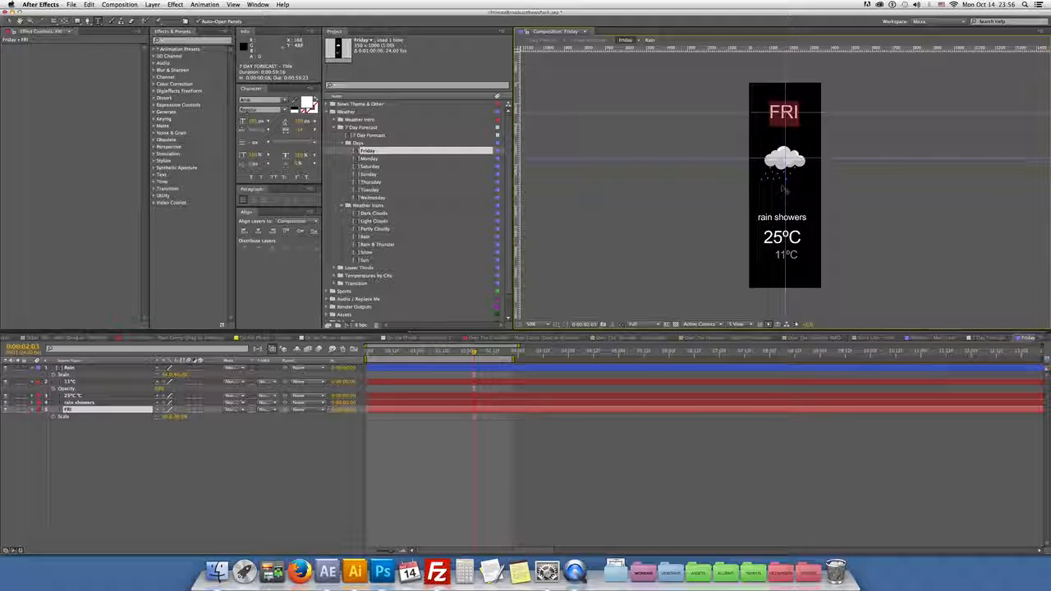
pyautogui.click(503, 439)
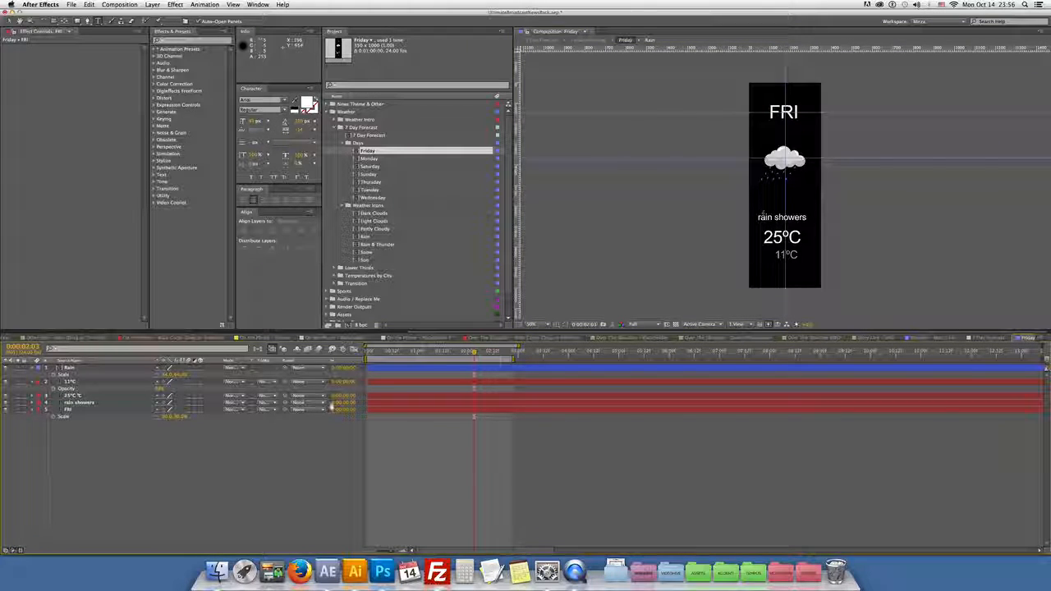
pyautogui.click(86, 367)
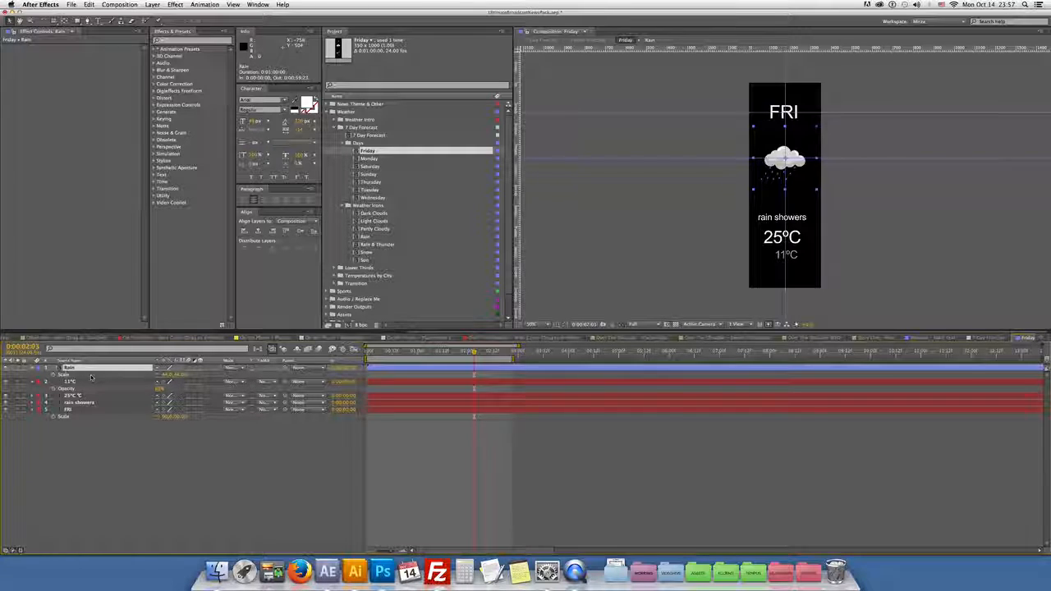
# Step: Replace the Friday comp's Rain icon with Rain & Thunder, scaled to about 47% and positioned between FRI and the rain showers text
pyautogui.press('Delete')
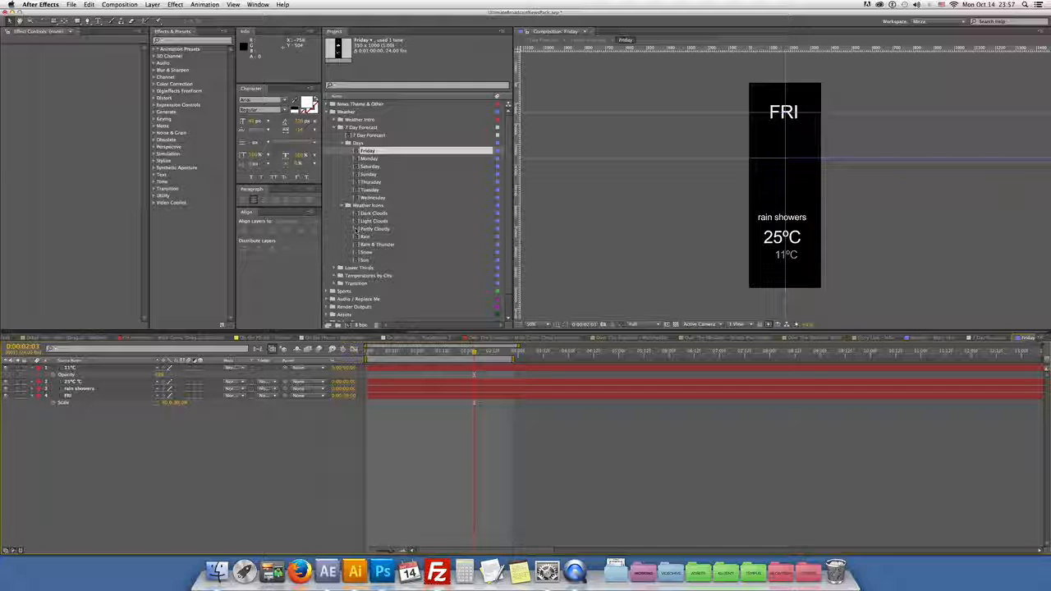
pyautogui.moveTo(374, 244); pyautogui.dragTo(97, 369)
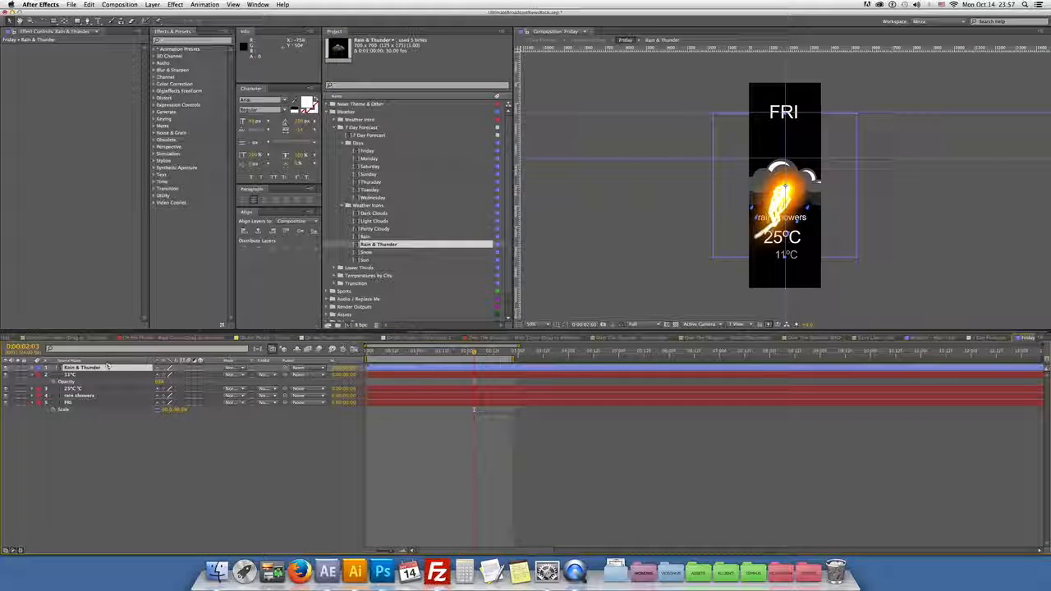
pyautogui.press('s')
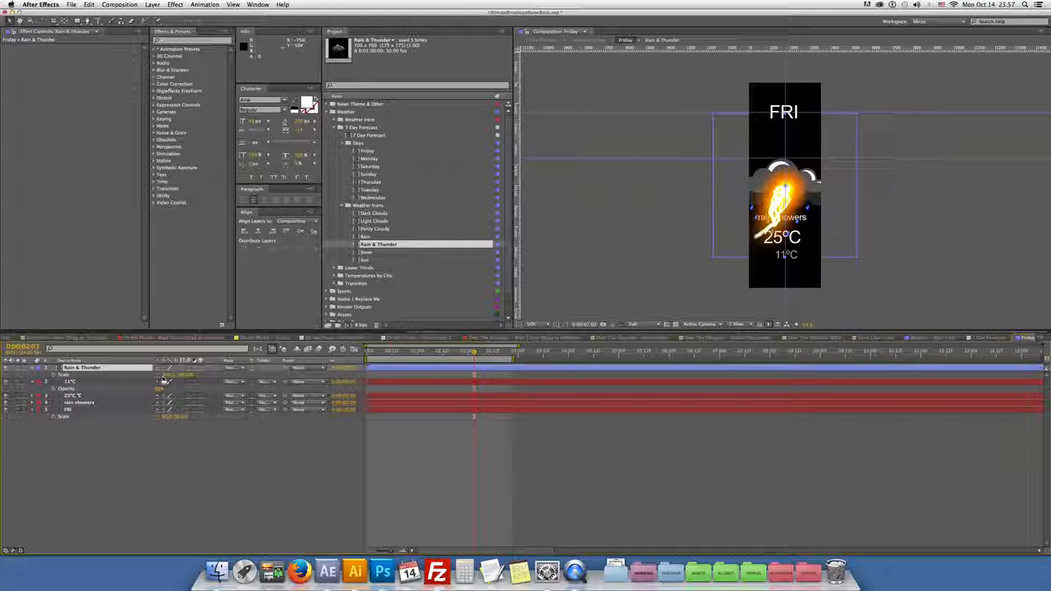
pyautogui.moveTo(170, 381); pyautogui.dragTo(150, 376)
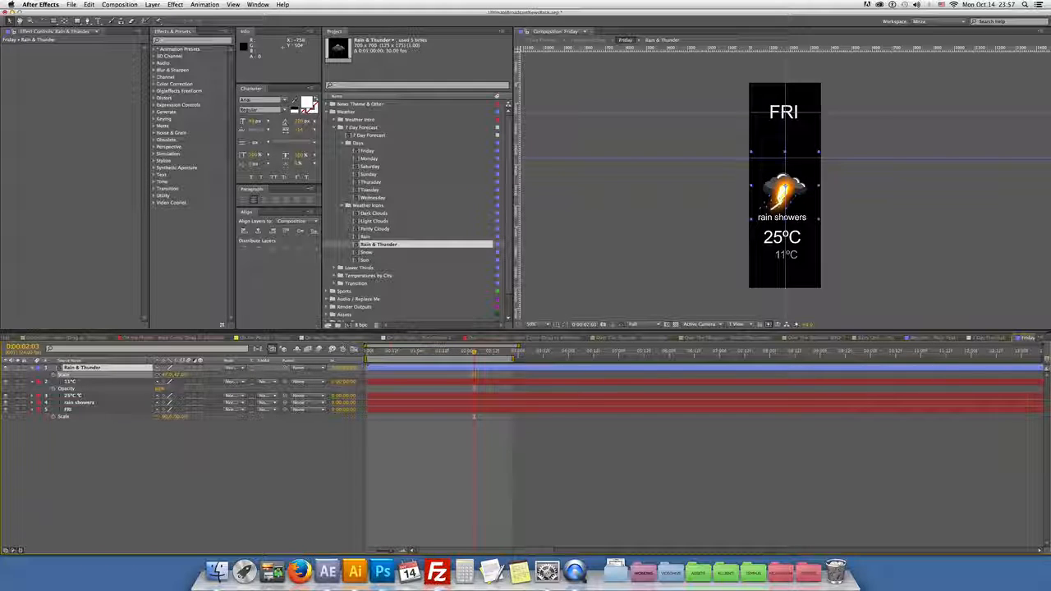
pyautogui.moveTo(793, 165); pyautogui.dragTo(793, 140)
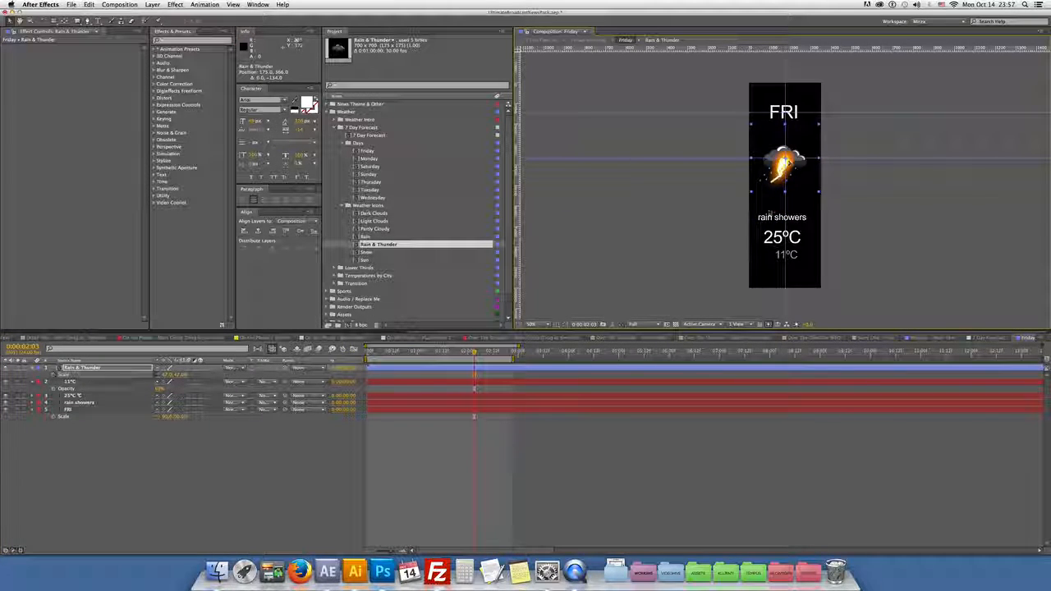
# Step: Collapse the Days and Weather Icons folders, reopen the 7 Day Forecast comp, and collapse its folder
pyautogui.click(348, 143)
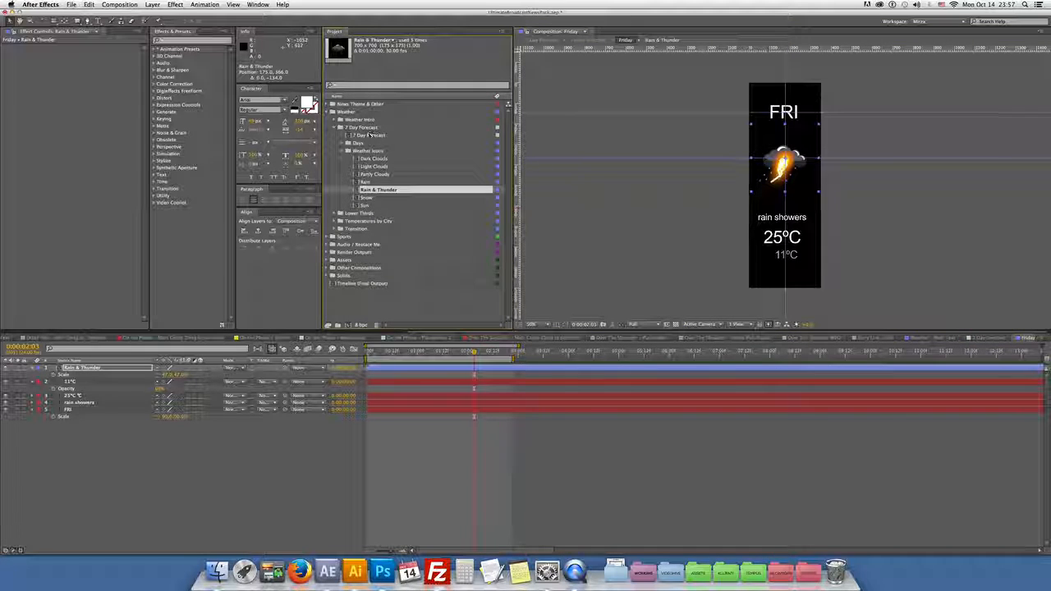
pyautogui.click(347, 151)
pyautogui.doubleClick(369, 135)
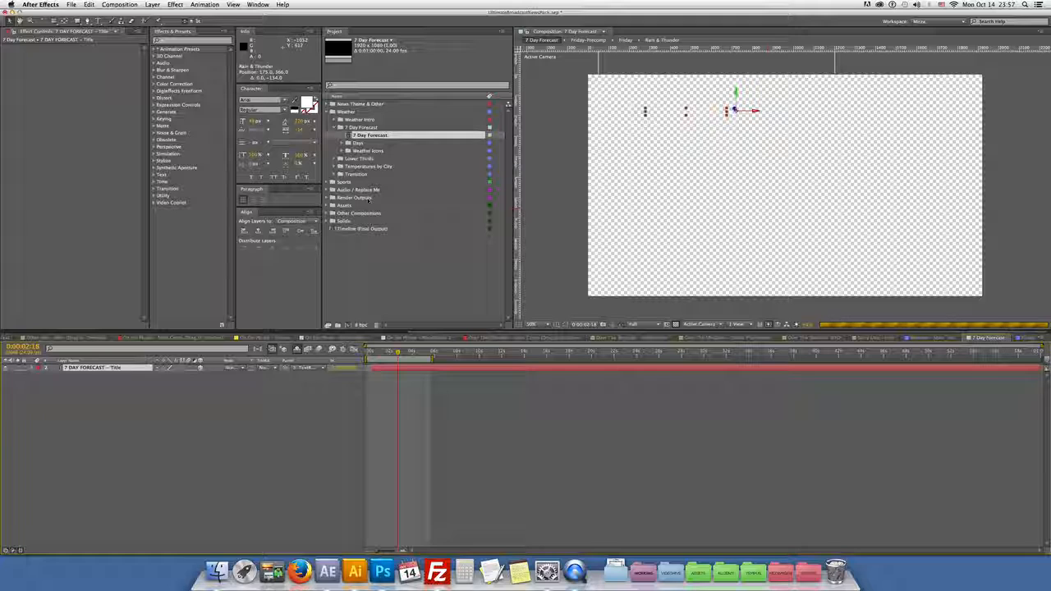
pyautogui.click(337, 127)
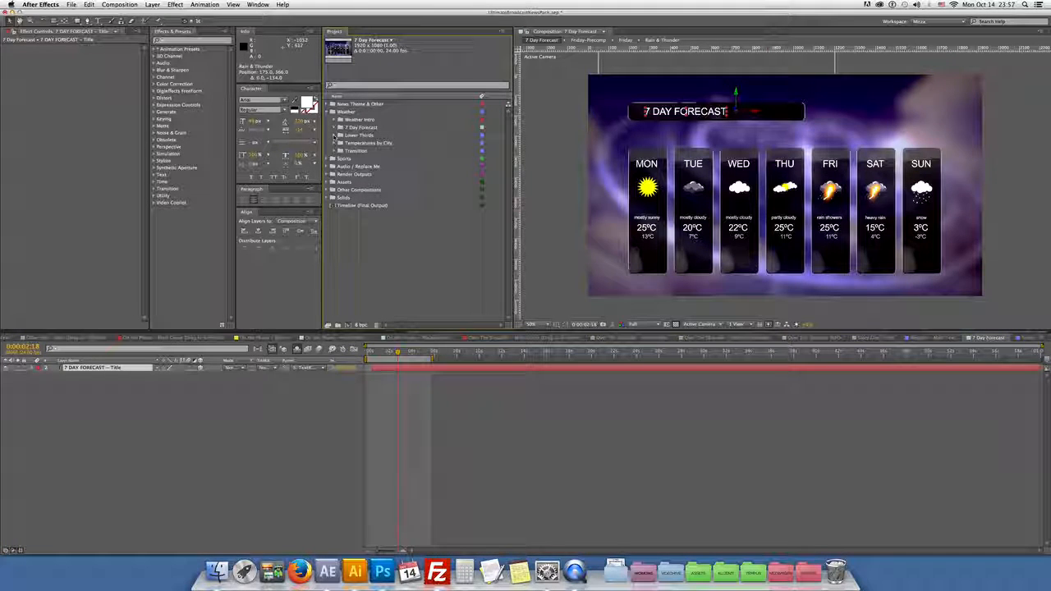
# Step: Open the weather lower third's Enter Text comp and its Main Comp from the weather Lower Thirds folder, then collapse the folder
pyautogui.click(335, 135)
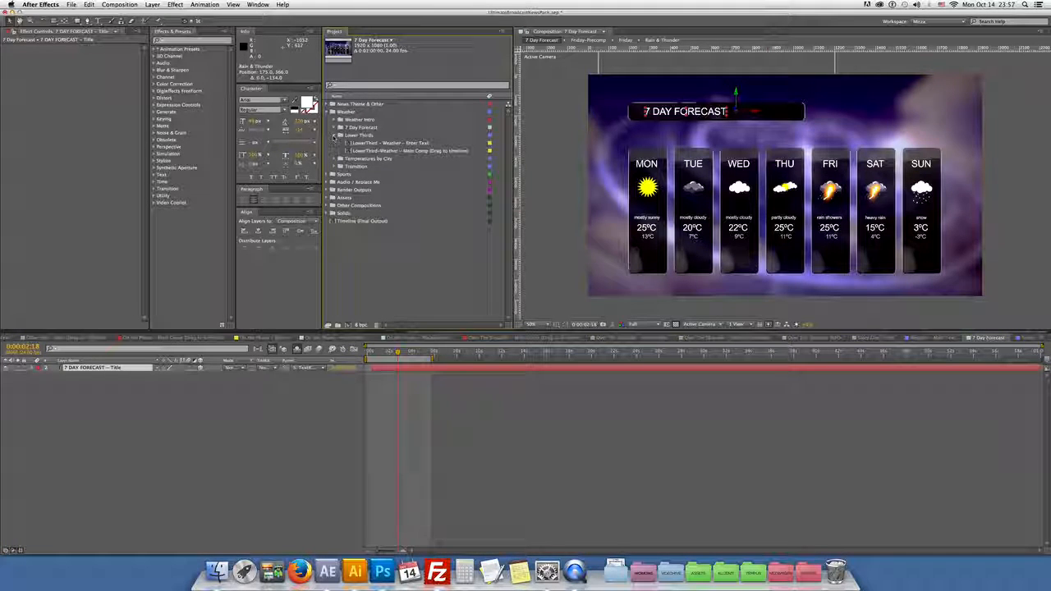
pyautogui.doubleClick(403, 143)
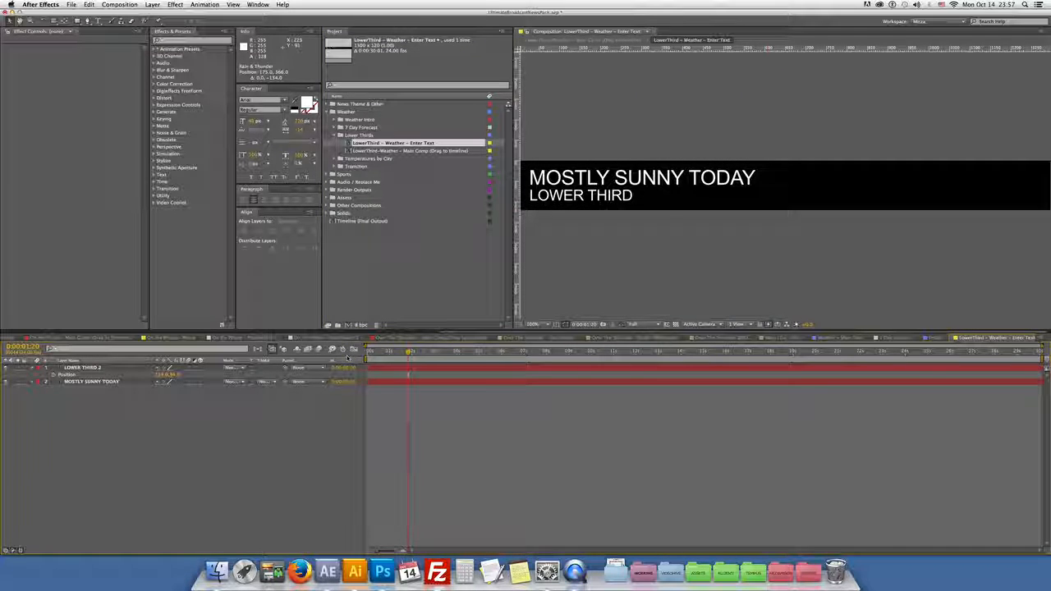
pyautogui.doubleClick(411, 153)
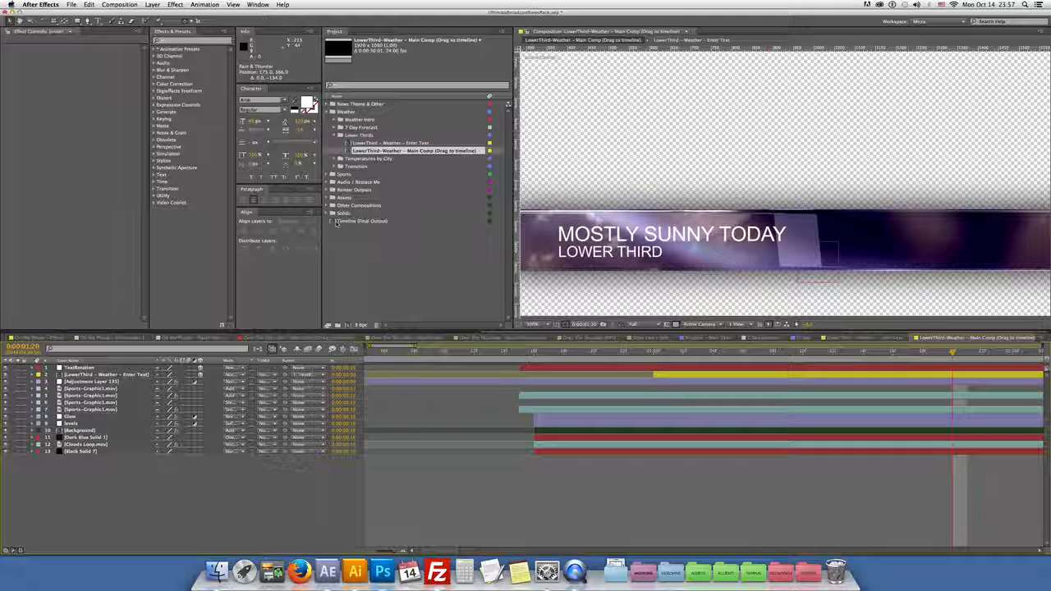
pyautogui.click(339, 136)
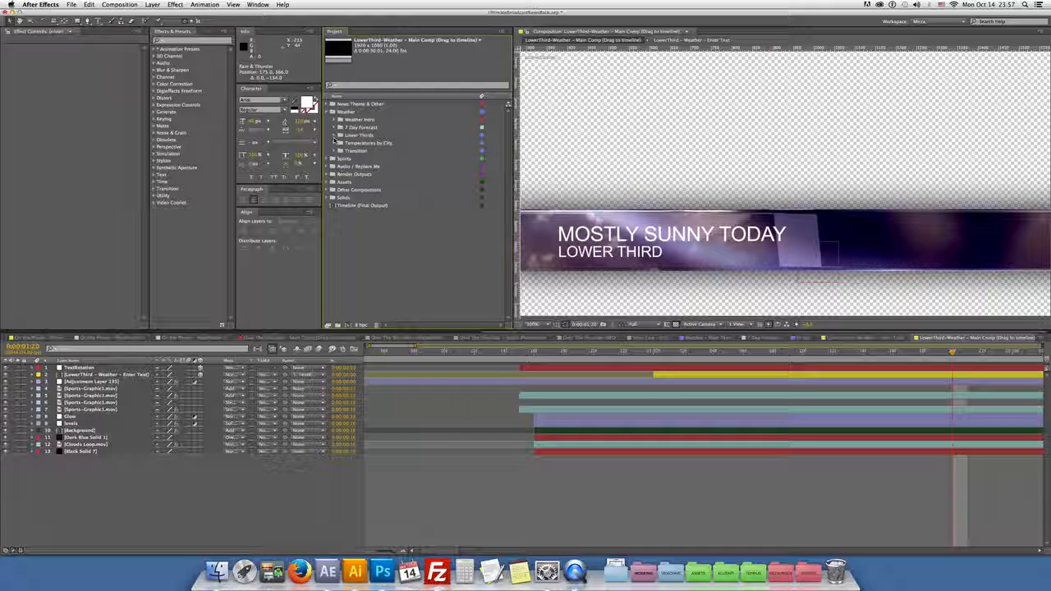
# Step: Open Weather – Temperatures by city from the Temperatures by City folder and select its WORLD TEMPERATURES BY CITY layer
pyautogui.click(334, 143)
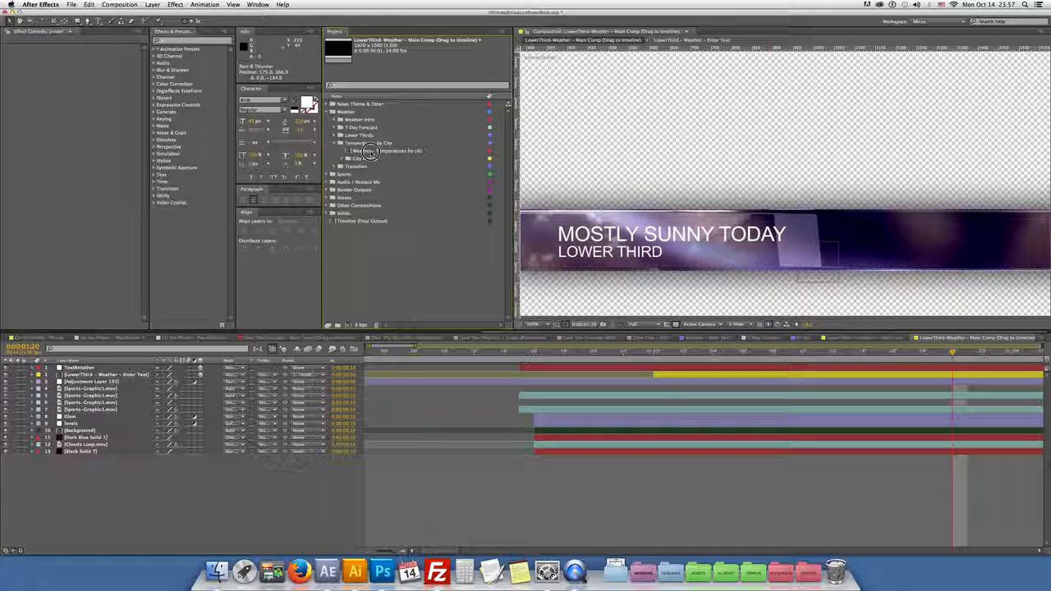
pyautogui.doubleClick(367, 151)
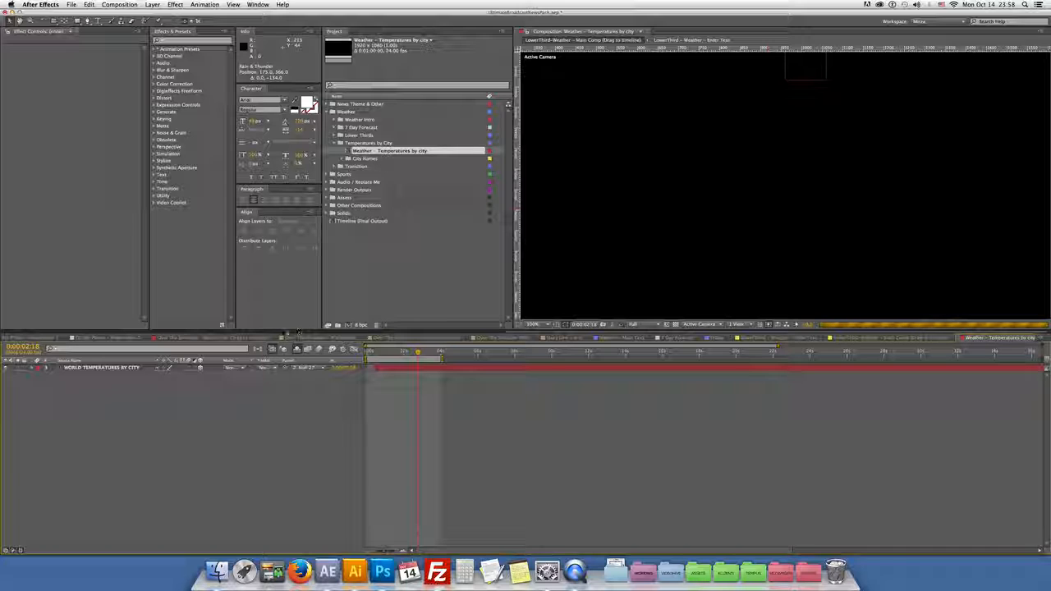
pyautogui.click(70, 369)
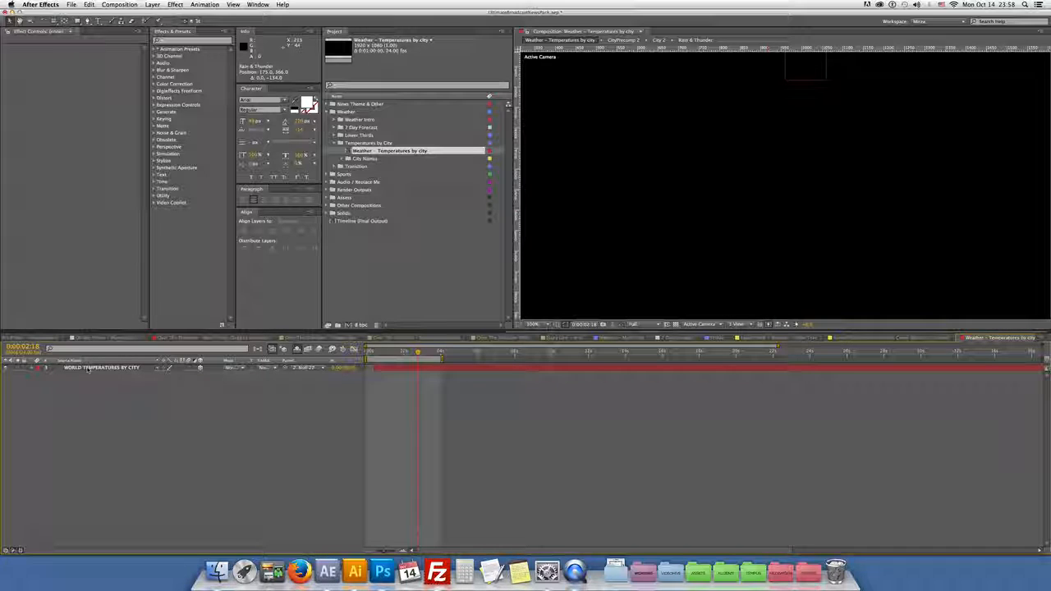
# Step: Open City 1 from the City Names folder, select its Dark Clouds icon, and collapse the folder
pyautogui.click(345, 159)
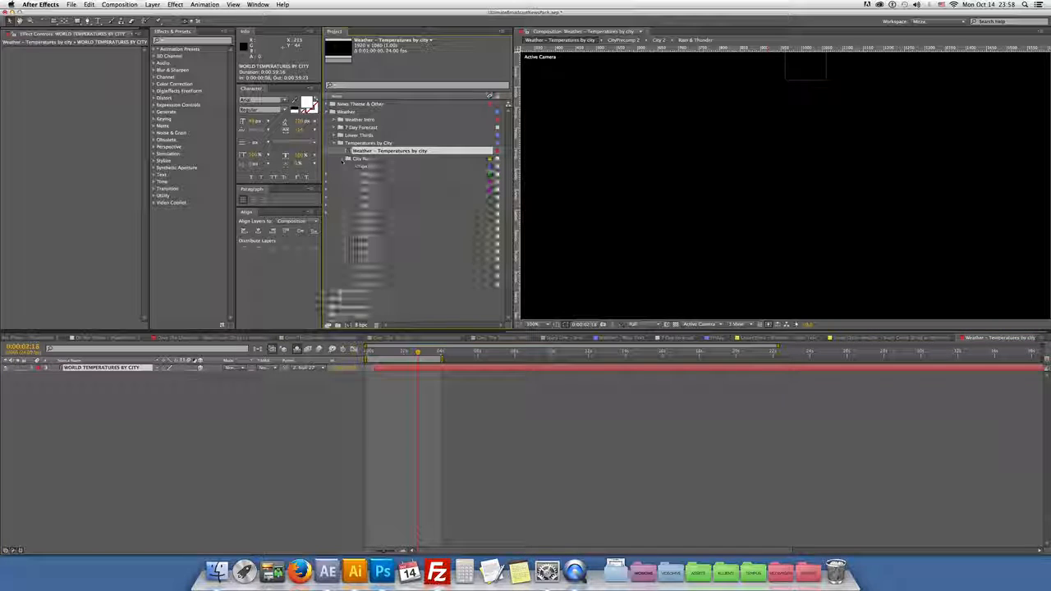
pyautogui.doubleClick(367, 166)
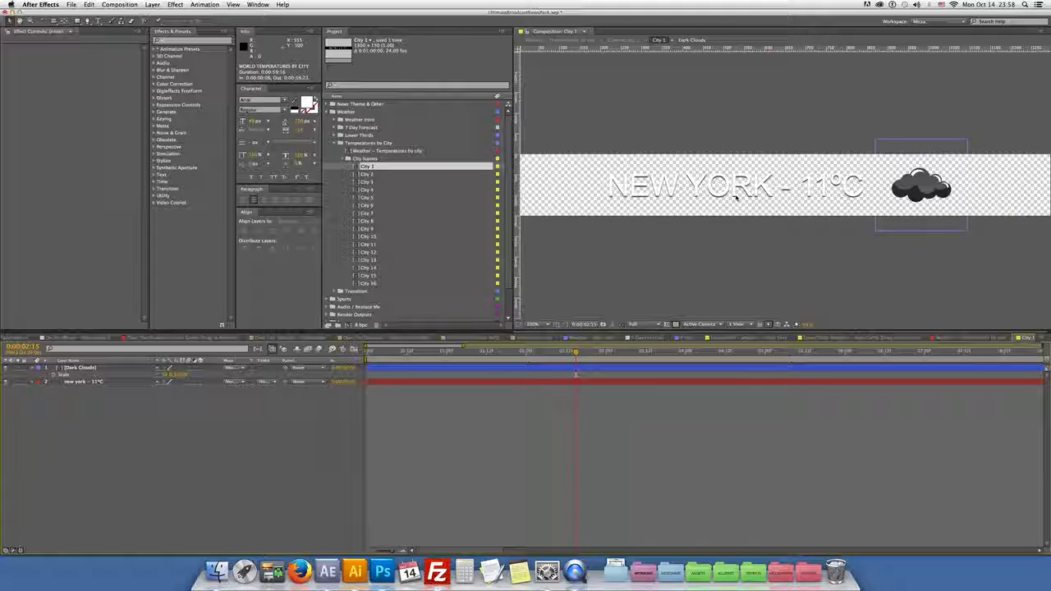
pyautogui.click(962, 192)
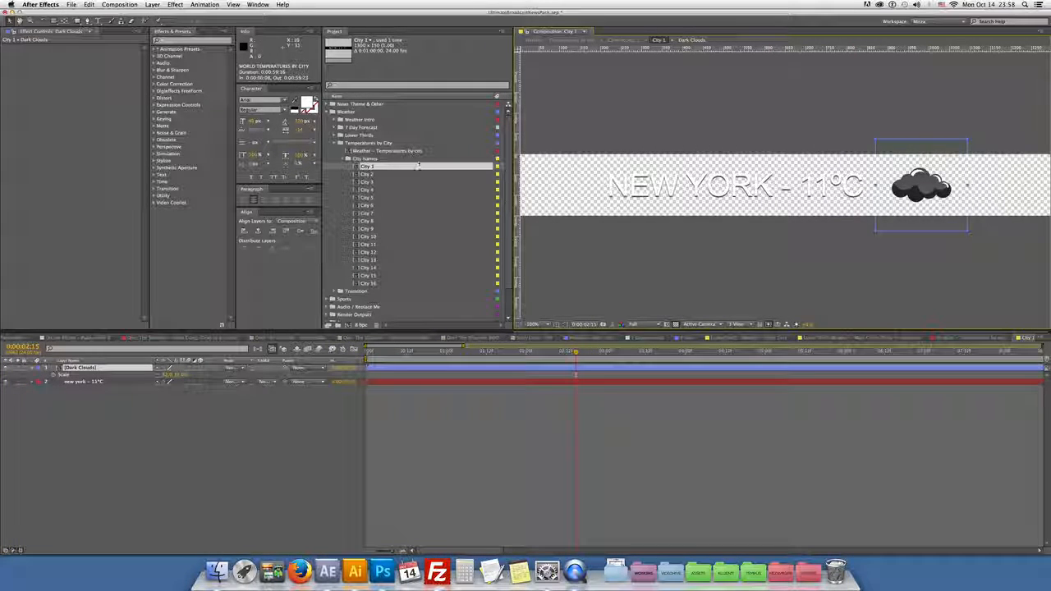
pyautogui.click(347, 158)
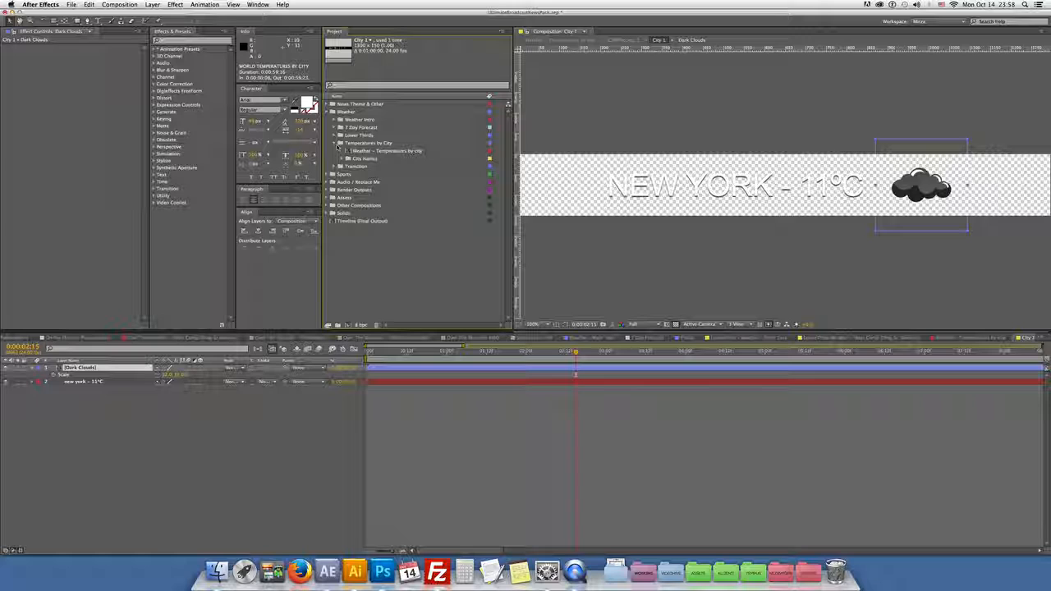
# Step: Open Weather – Transition from the Transition folder and collapse the Weather folders
pyautogui.click(336, 166)
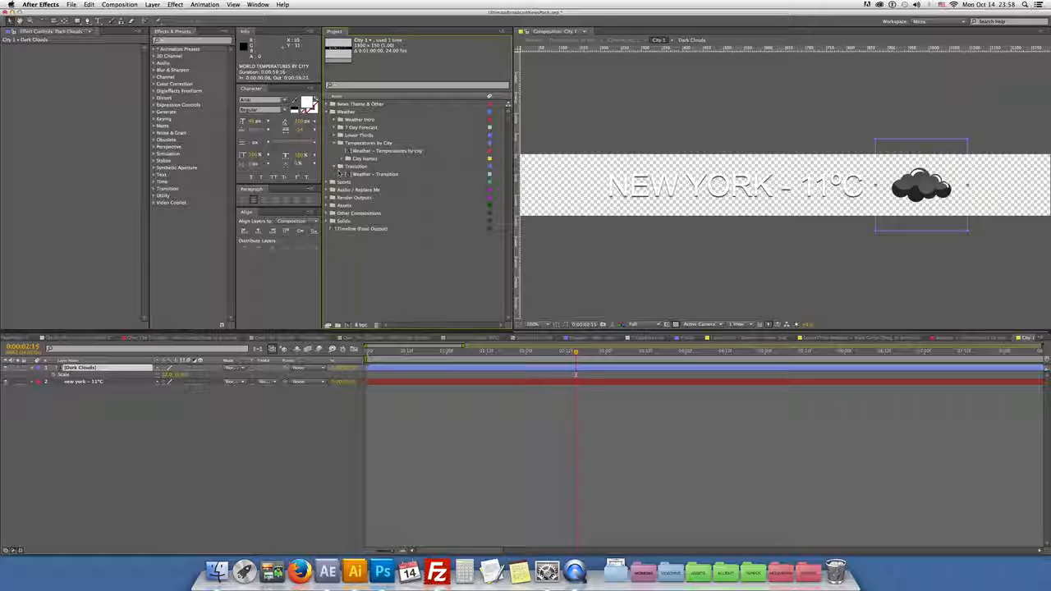
pyautogui.doubleClick(382, 175)
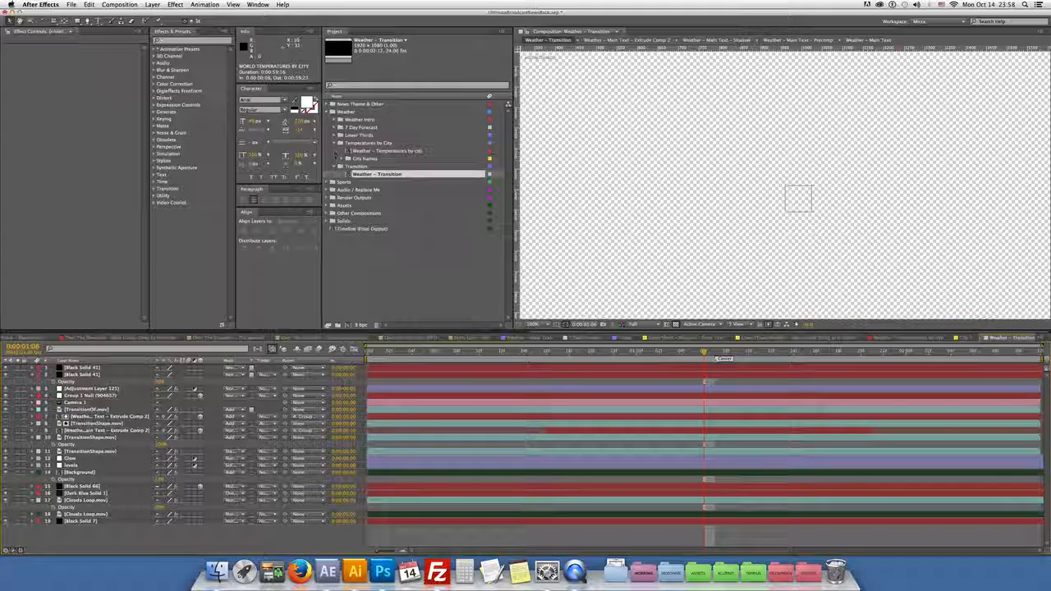
pyautogui.click(335, 143)
pyautogui.click(331, 112)
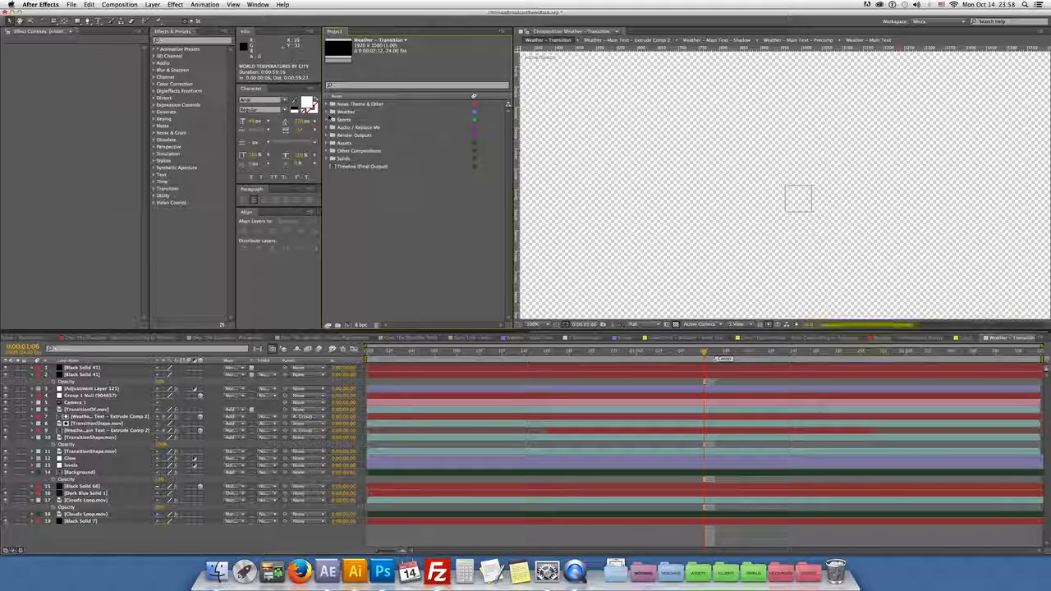
# Step: Open Sports – Main Text from the Sports Intro folder and collapse that folder
pyautogui.click(332, 119)
pyautogui.click(334, 128)
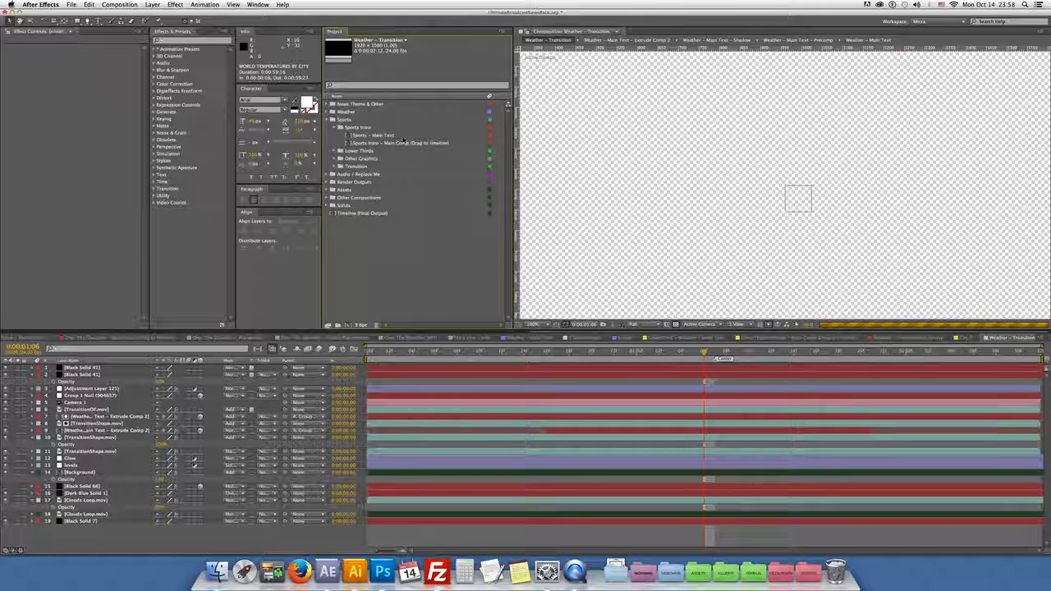
pyautogui.doubleClick(383, 135)
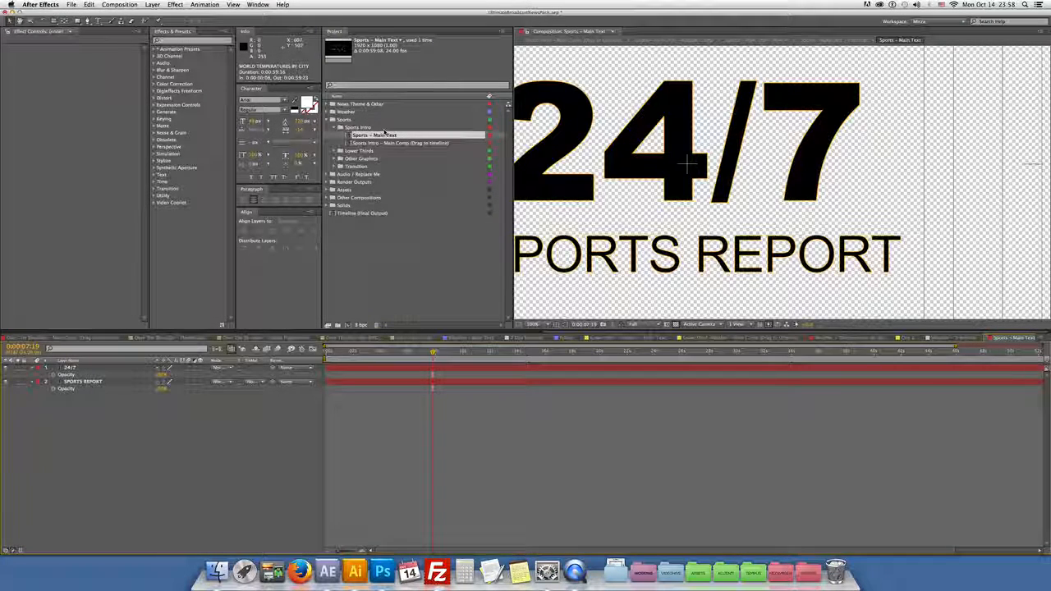
pyautogui.click(334, 128)
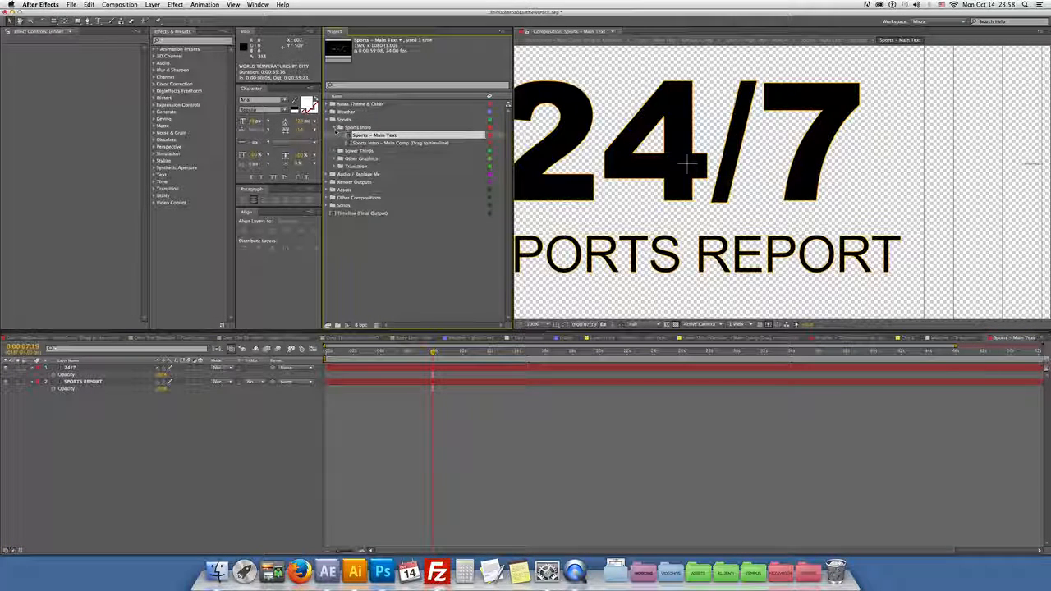
# Step: Open Lower Third – Sports – Enter Text from the sports Lower Thirds folder and collapse that folder
pyautogui.click(335, 135)
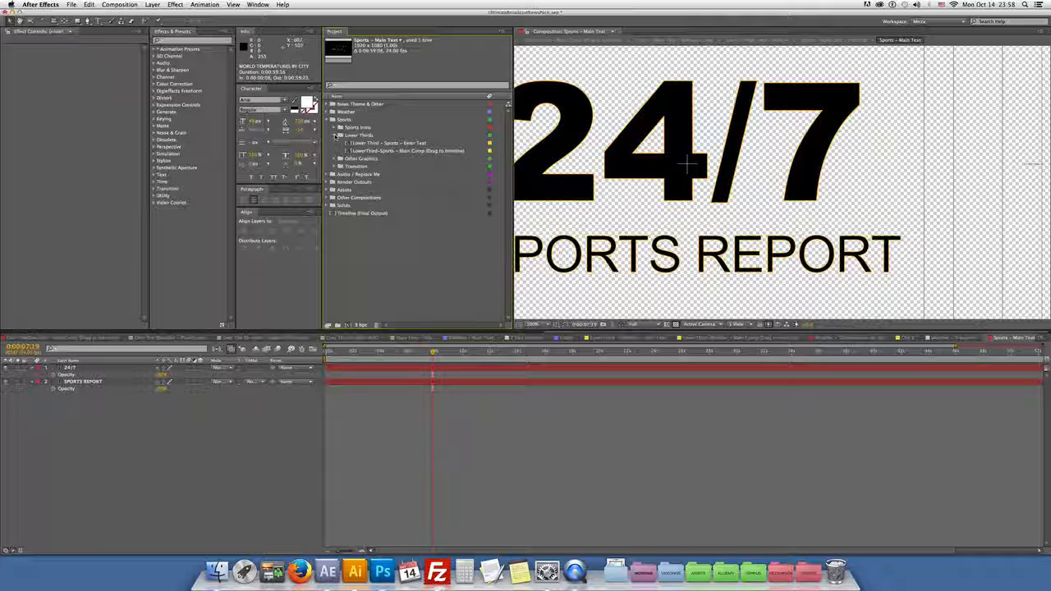
pyautogui.doubleClick(399, 144)
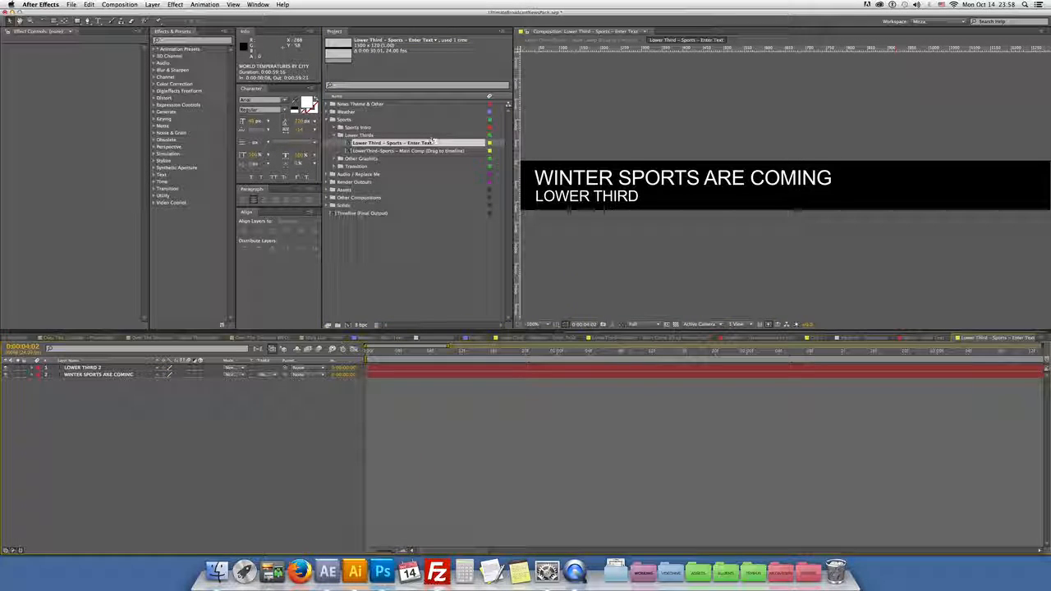
pyautogui.click(336, 135)
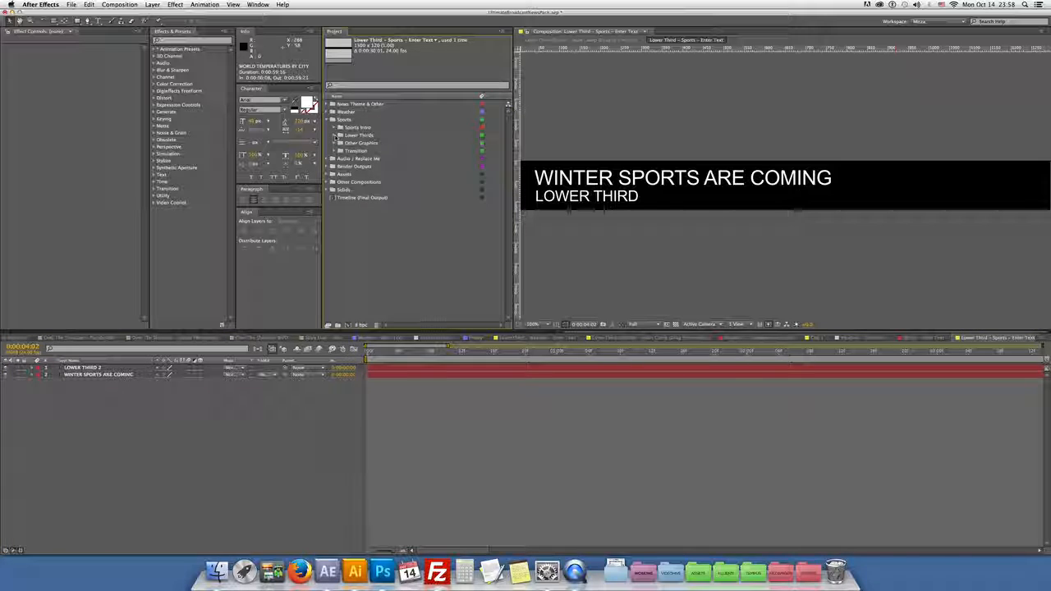
# Step: Open Sports – Groups – Main Comp from Other Graphics, set its preview resolution to Quarter, and select the World Cup qualifiers title layer
pyautogui.click(340, 142)
pyautogui.doubleClick(423, 152)
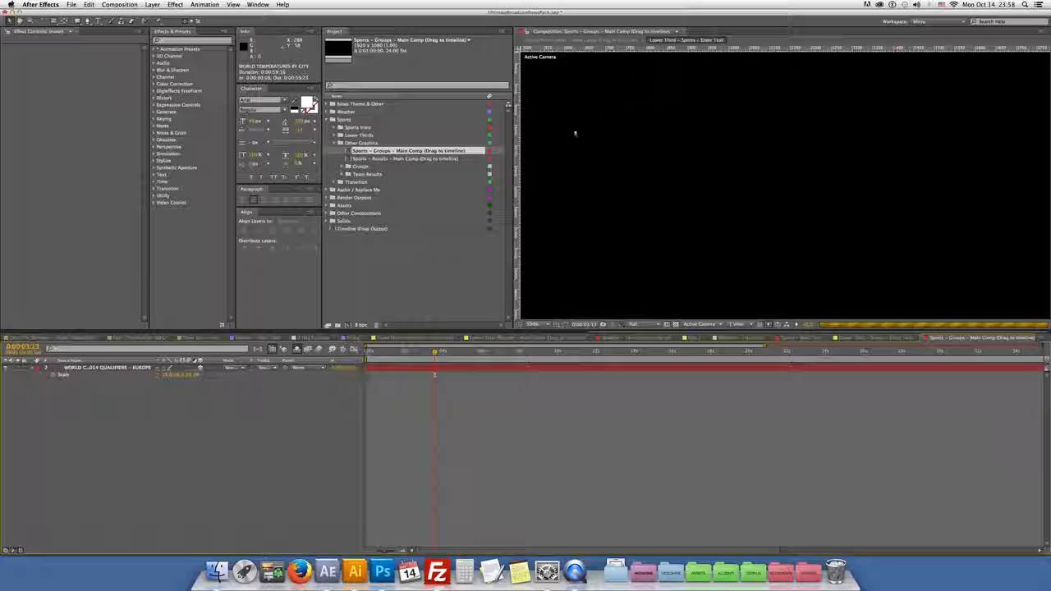
pyautogui.click(645, 325)
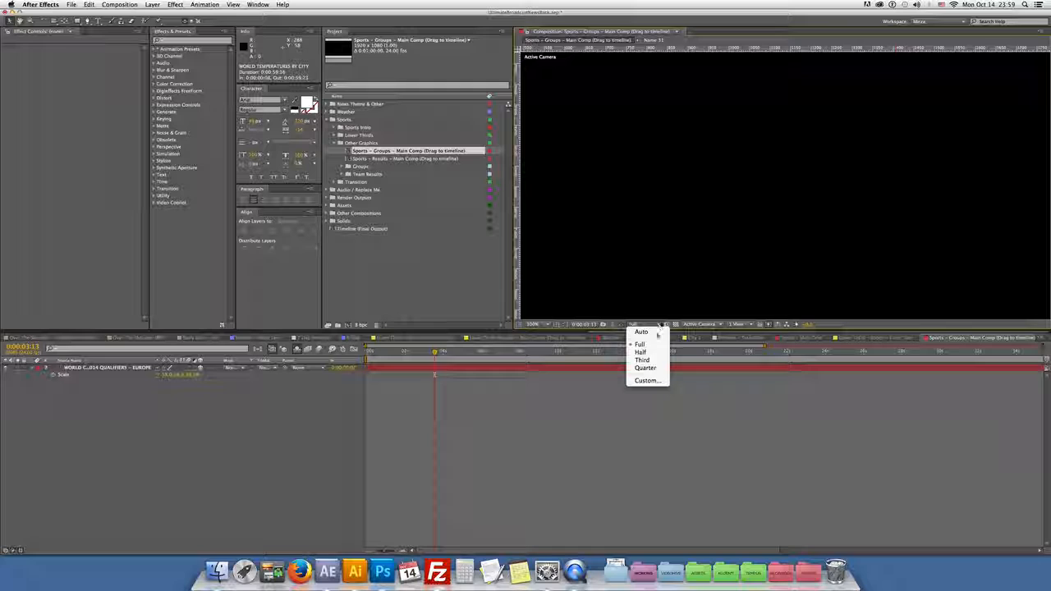
pyautogui.click(652, 372)
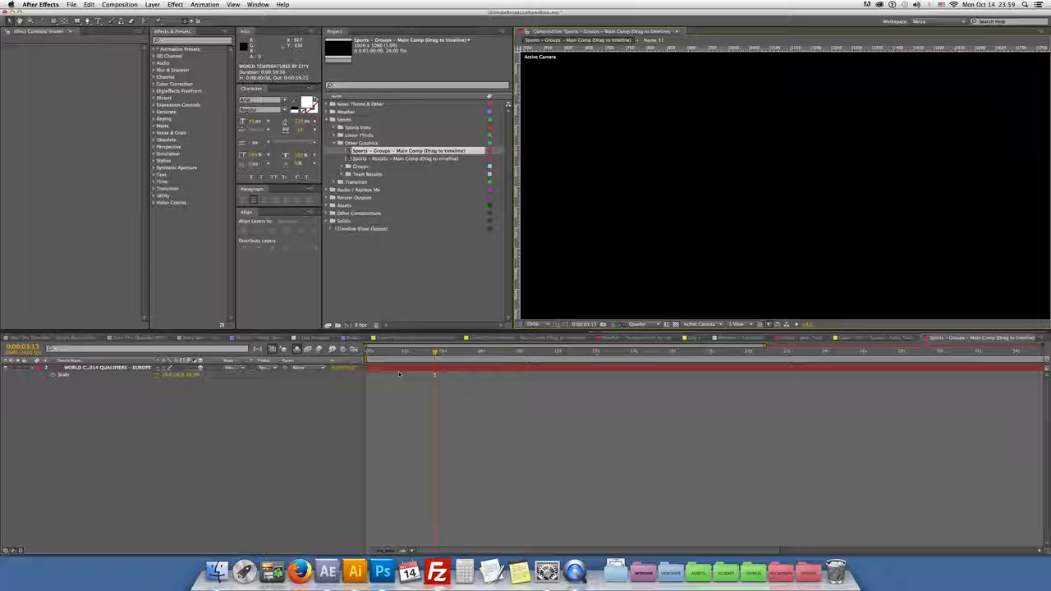
pyautogui.click(493, 367)
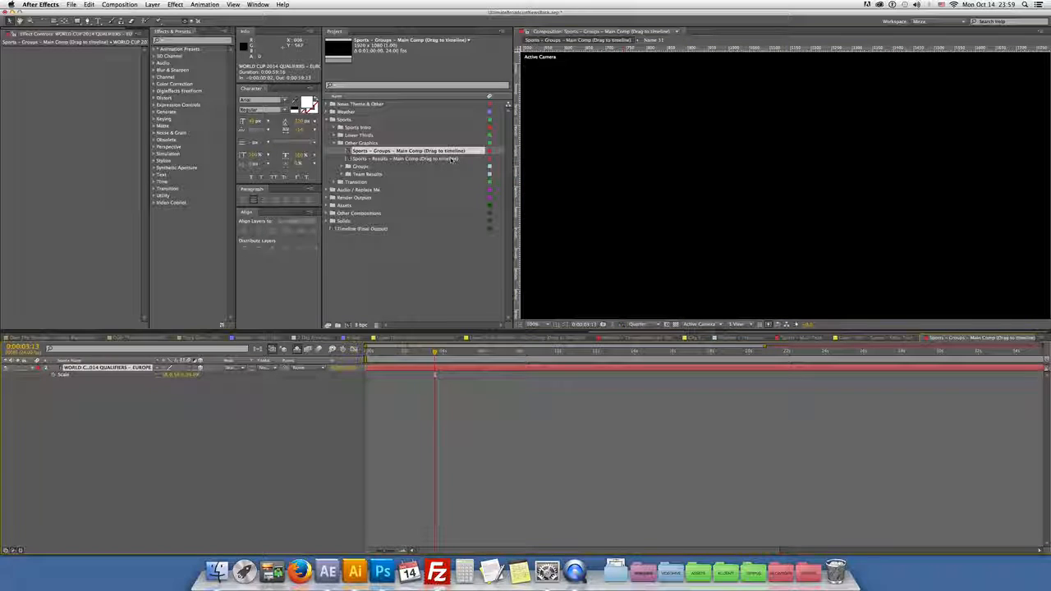
# Step: Open Sports – Results – Main Comp and set its preview resolution to Quarter to view the whole results frame
pyautogui.click(360, 160)
pyautogui.doubleClick(359, 159)
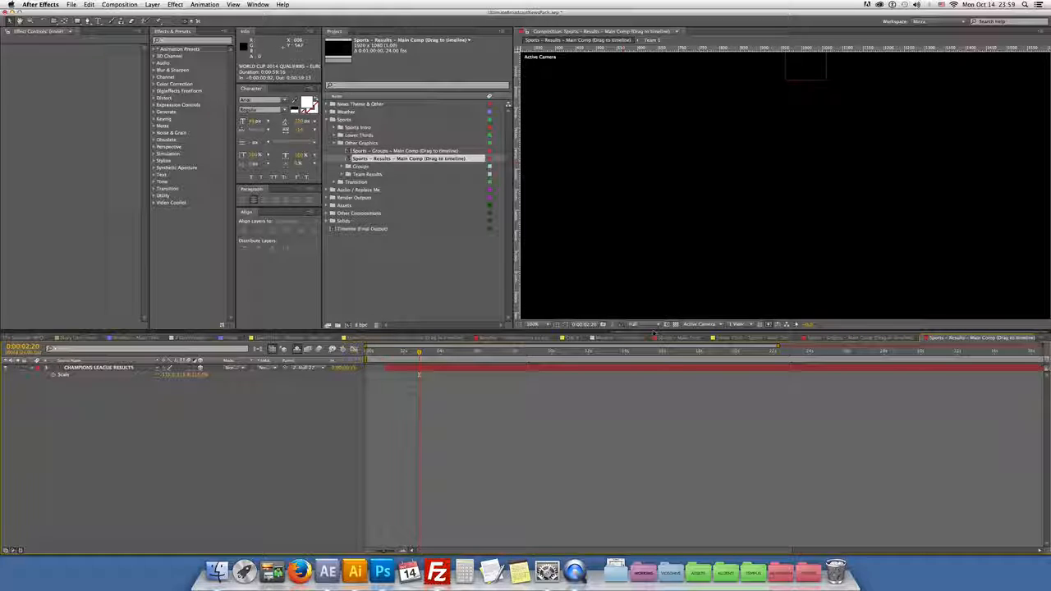
pyautogui.click(650, 326)
pyautogui.click(645, 369)
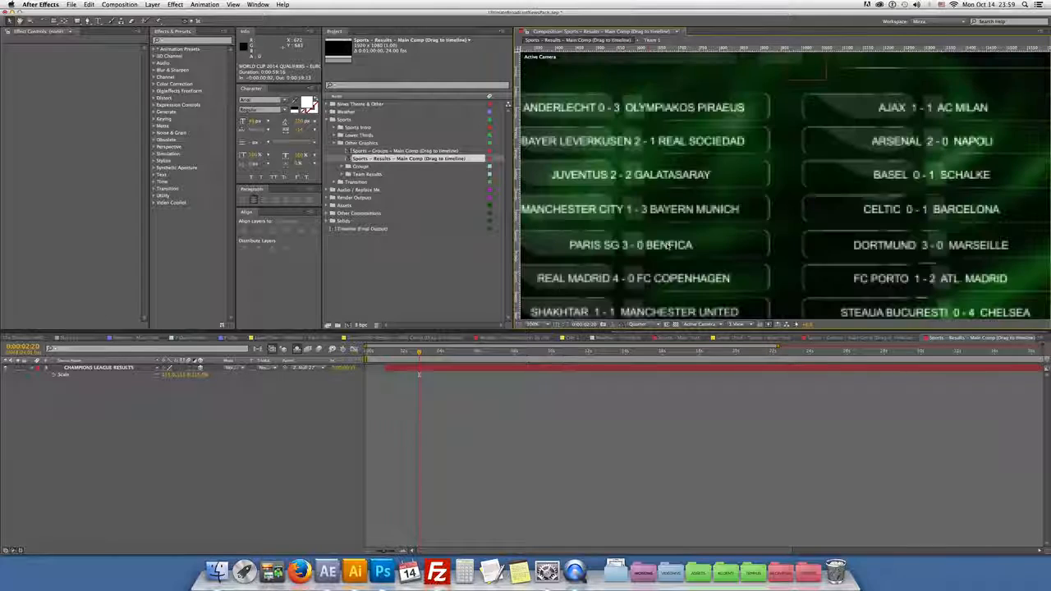
pyautogui.scroll(-2, 732, 179)
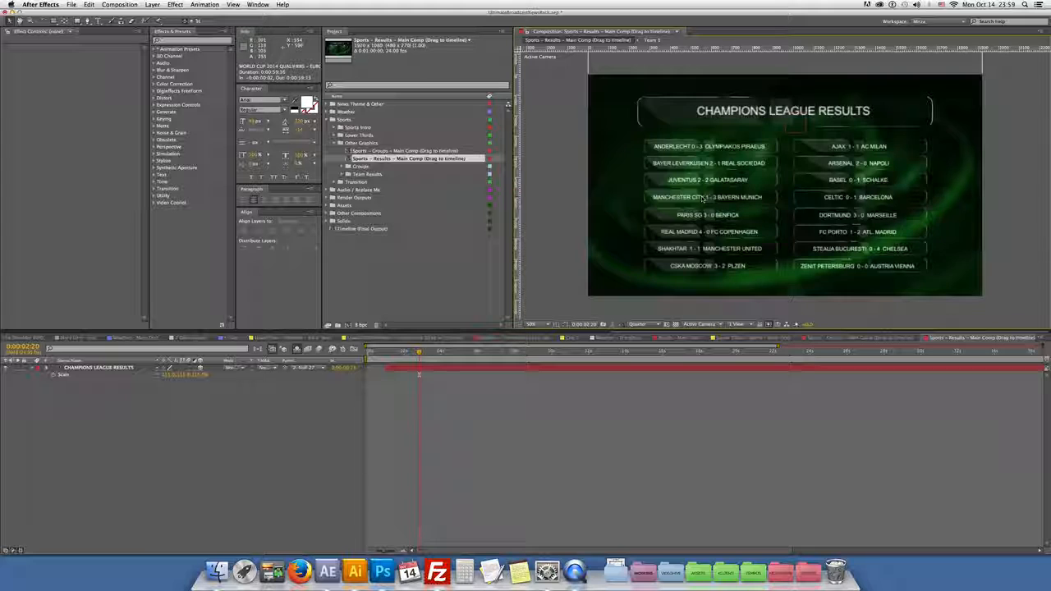
# Step: Open the Name 1 and Name 7 comps from the Groups folder and collapse that folder
pyautogui.click(343, 167)
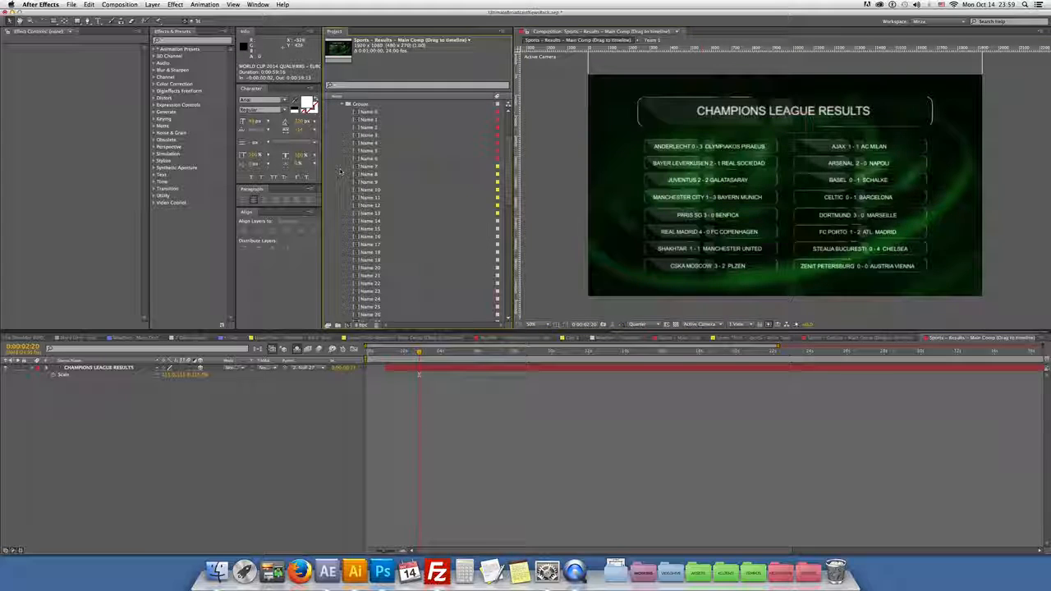
pyautogui.scroll(4, 355, 176)
pyautogui.click(370, 152)
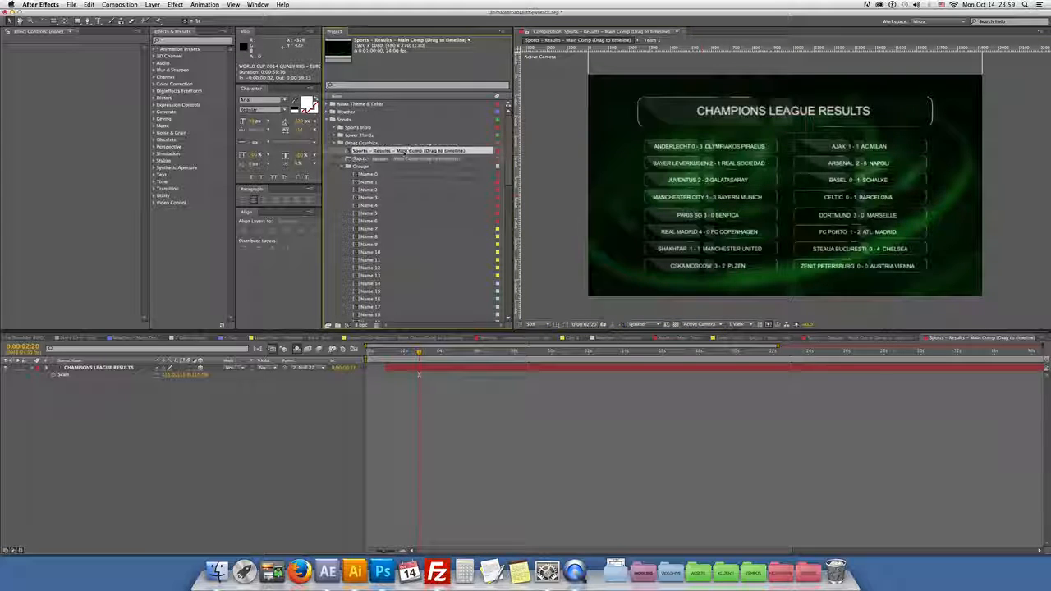
pyautogui.doubleClick(394, 184)
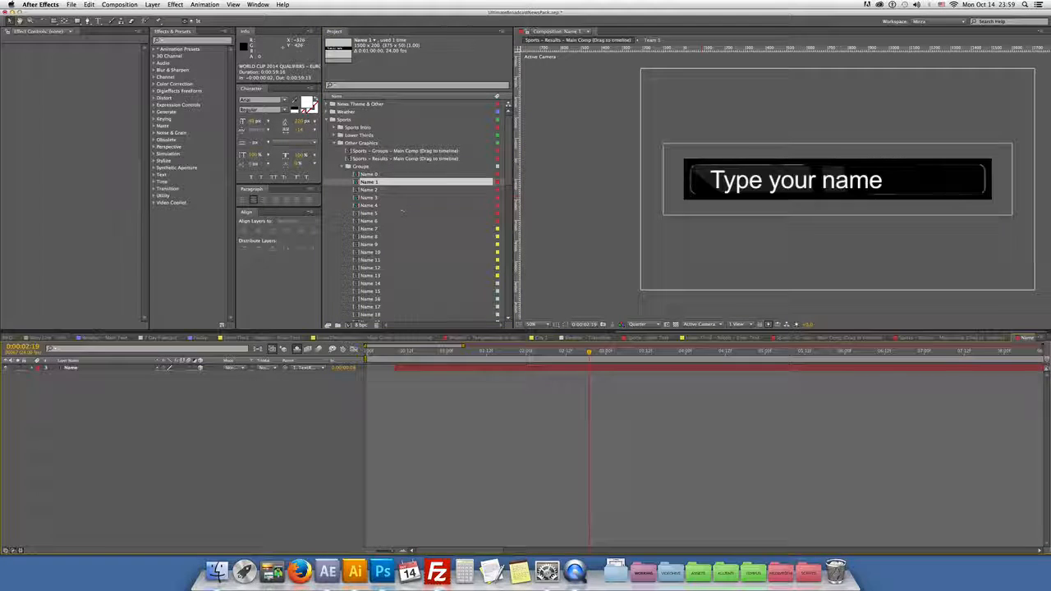
pyautogui.doubleClick(384, 229)
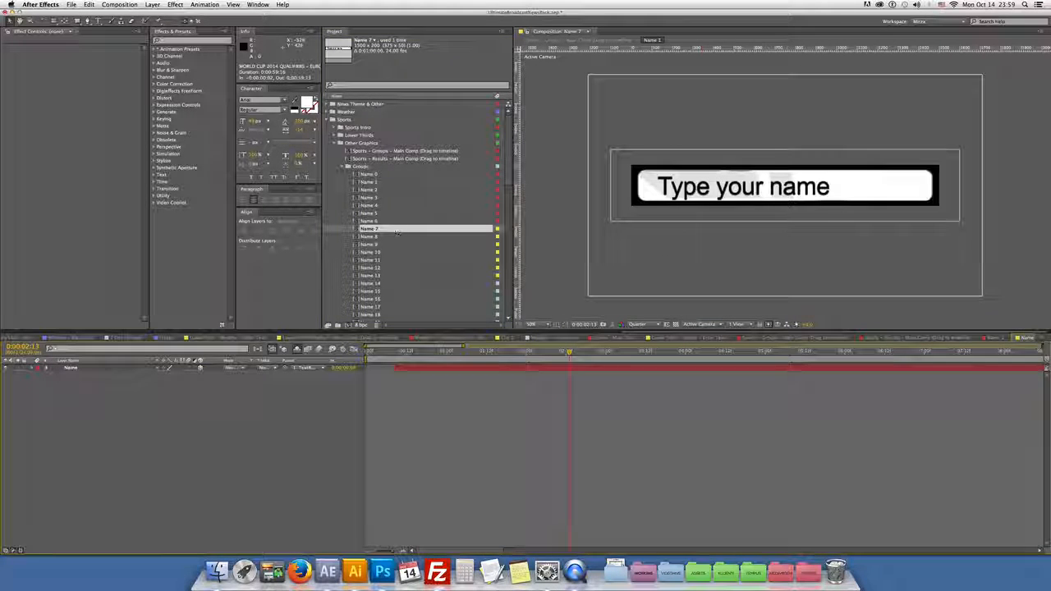
pyautogui.click(343, 167)
# Step: Open the Team 2, Team 7 and Team 13 comps from the Team Results folder and collapse that folder
pyautogui.click(347, 174)
pyautogui.doubleClick(370, 189)
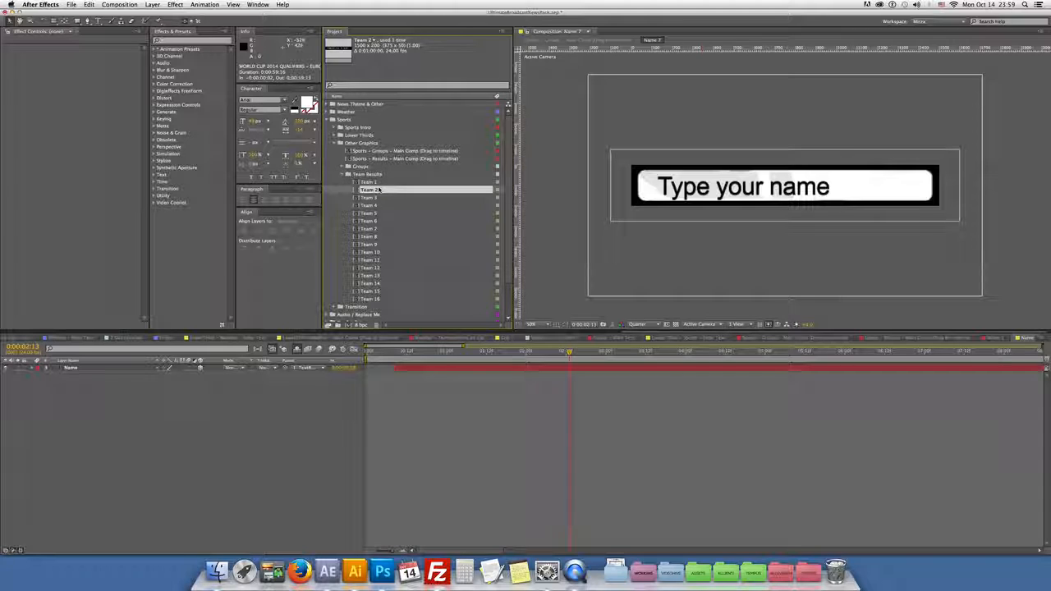
pyautogui.click(388, 230)
pyautogui.doubleClick(388, 231)
pyautogui.doubleClick(386, 275)
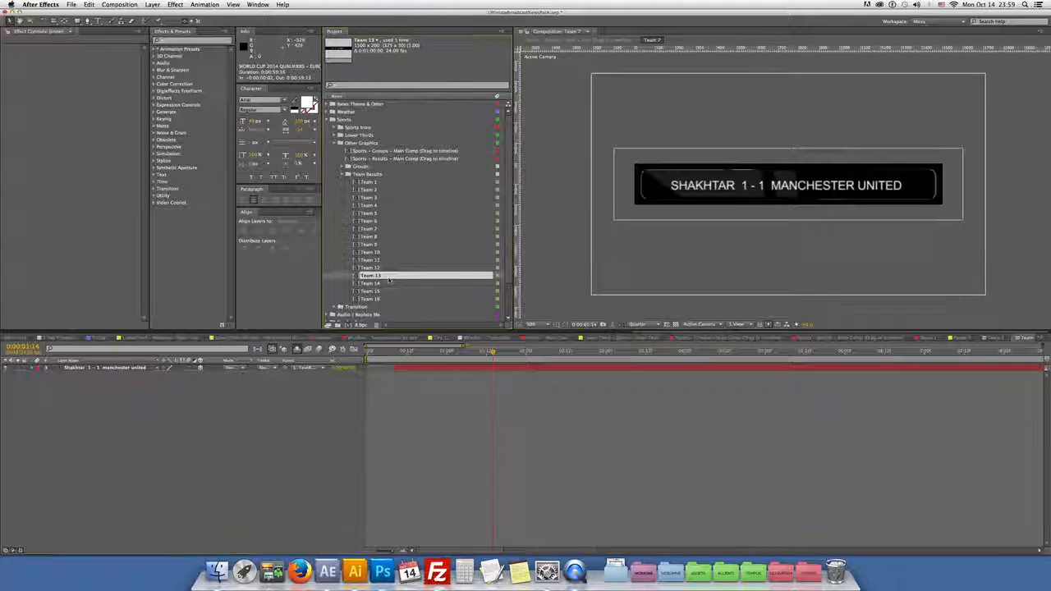
pyautogui.click(342, 174)
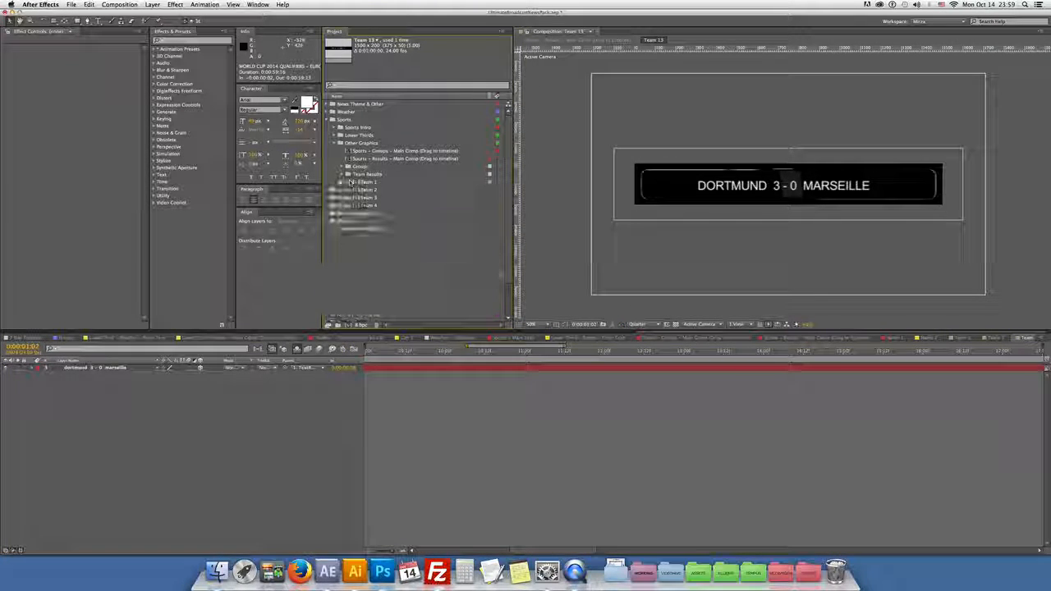
# Step: Return to Sports – Results – Main Comp and duplicate the Team 16 comp three times in the Team Results folder
pyautogui.doubleClick(401, 158)
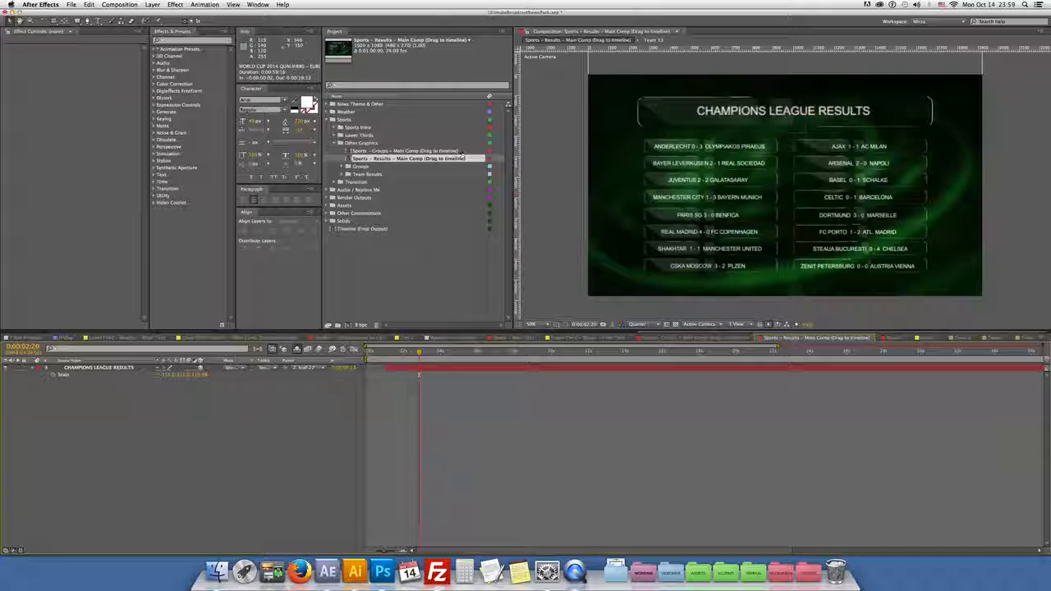
pyautogui.click(343, 175)
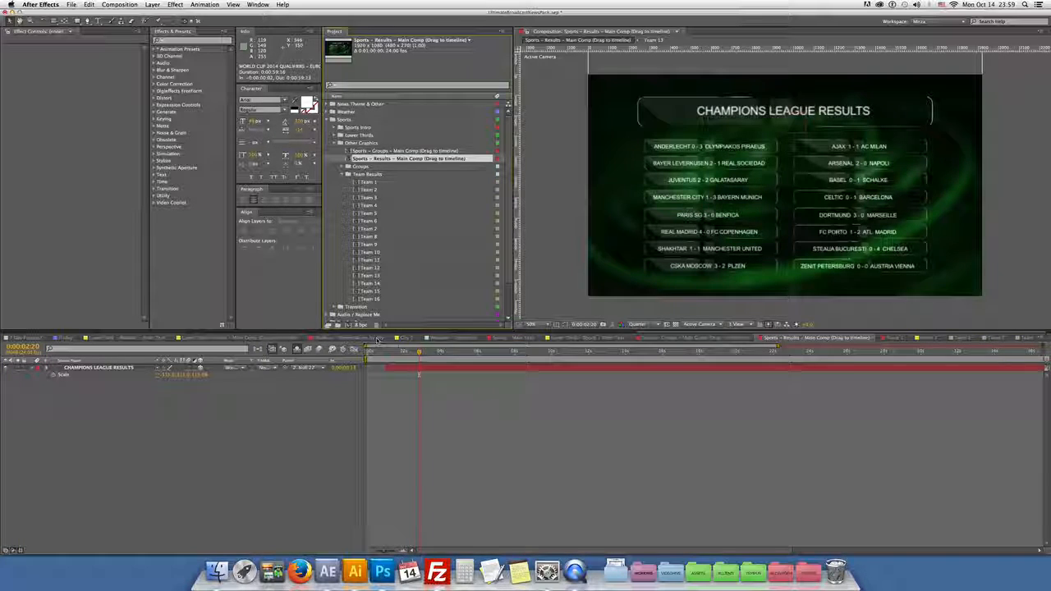
pyautogui.click(374, 299)
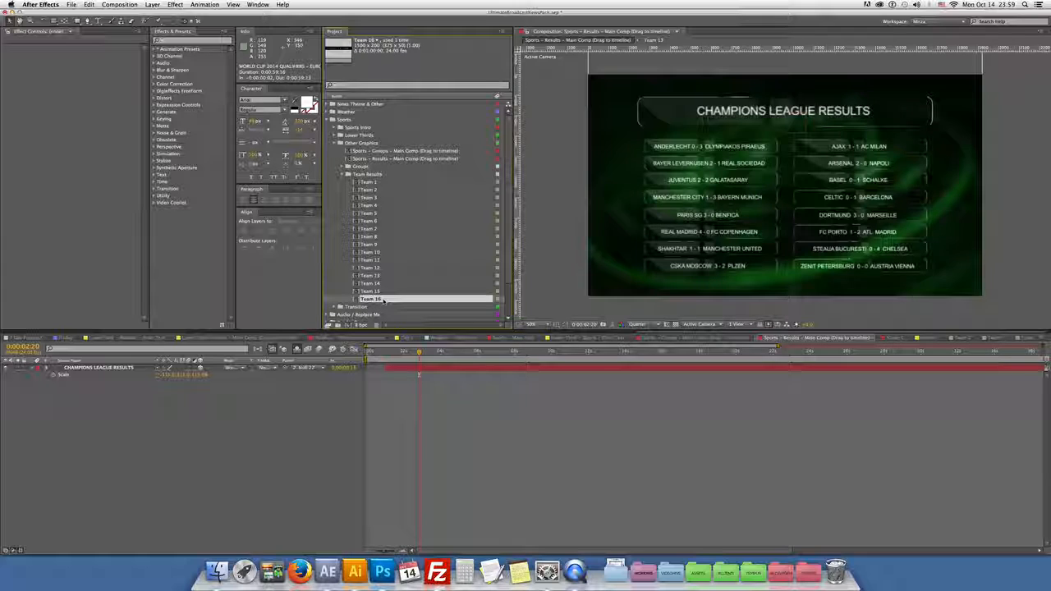
pyautogui.hotkey('ctrl', 'd')
pyautogui.hotkey('ctrl', 'd')
pyautogui.hotkey('ctrl', 'd')
# Step: Add Team 19 to the results comp and scale it down to fit beneath the first column of results
pyautogui.moveTo(379, 314); pyautogui.dragTo(706, 197)
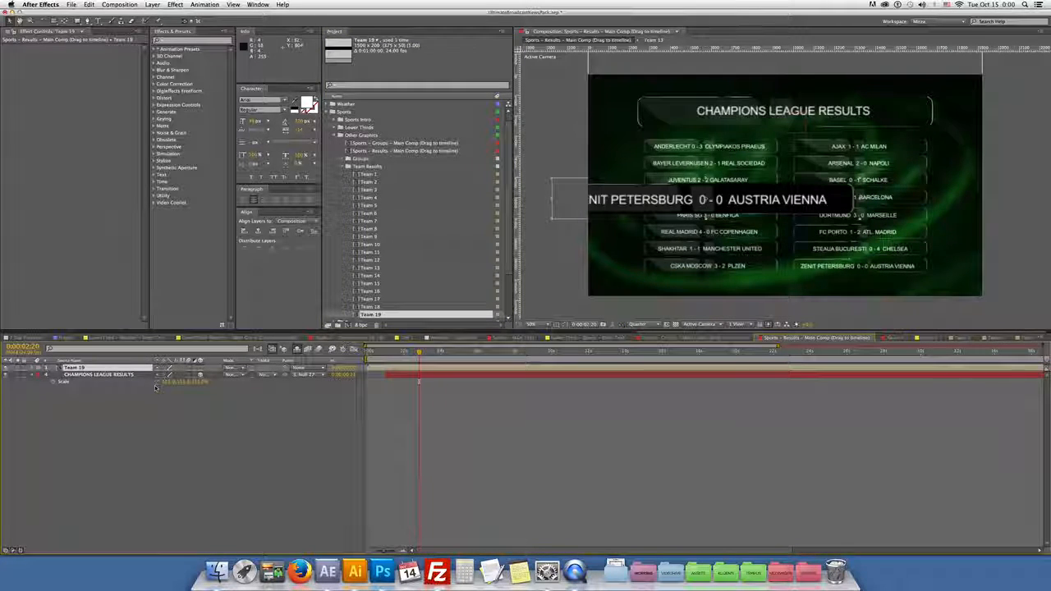
pyautogui.press('s')
pyautogui.moveTo(179, 374); pyautogui.dragTo(83, 369)
pyautogui.moveTo(664, 202); pyautogui.dragTo(676, 290)
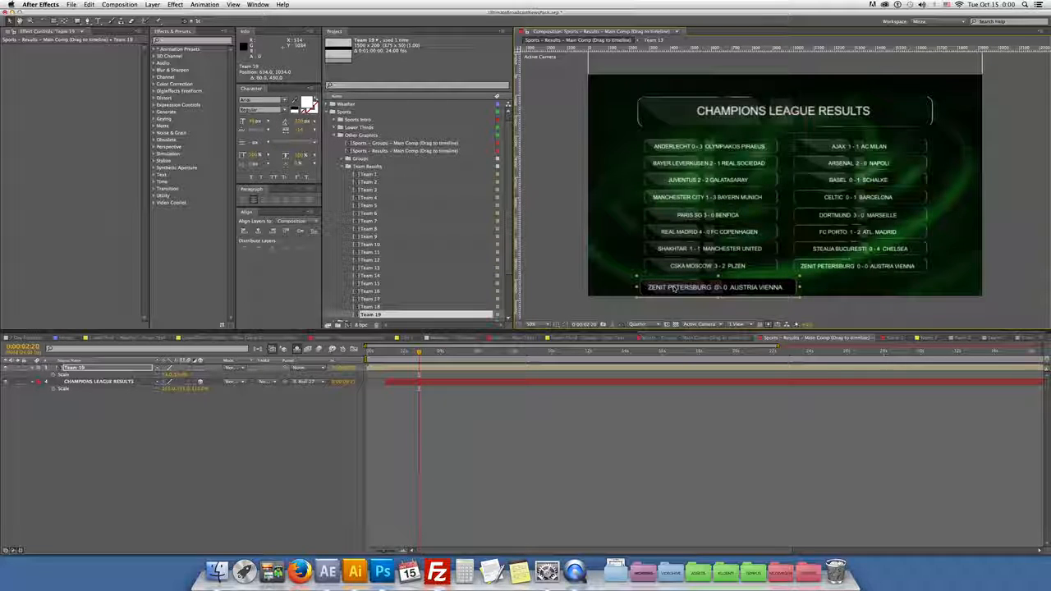
# Step: Set the Team 19 layer's blending mode to Add and move it to the bottom centre, at about 904, 1012
pyautogui.click(235, 367)
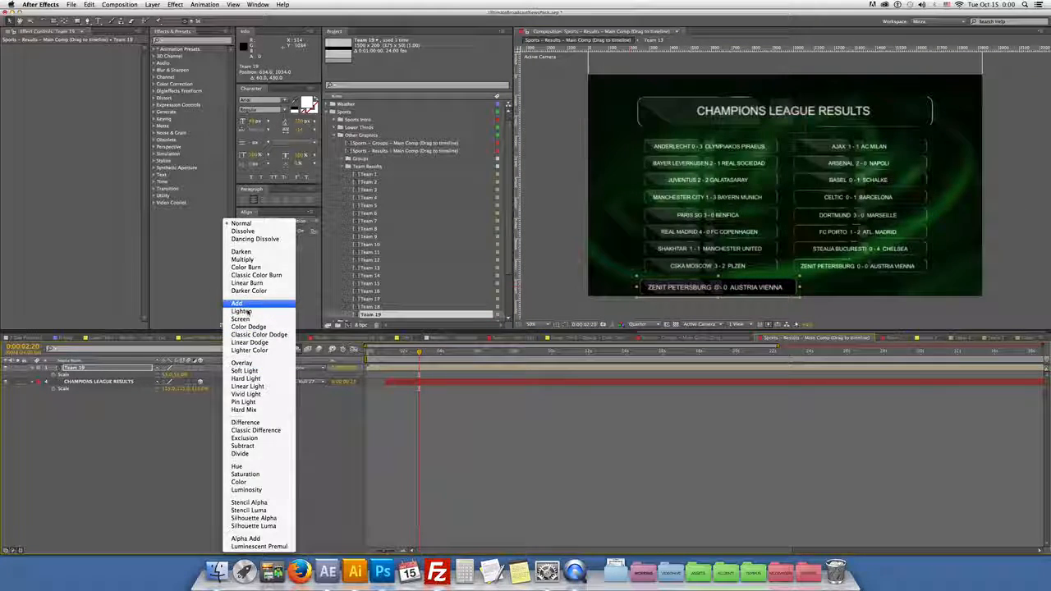
pyautogui.click(243, 306)
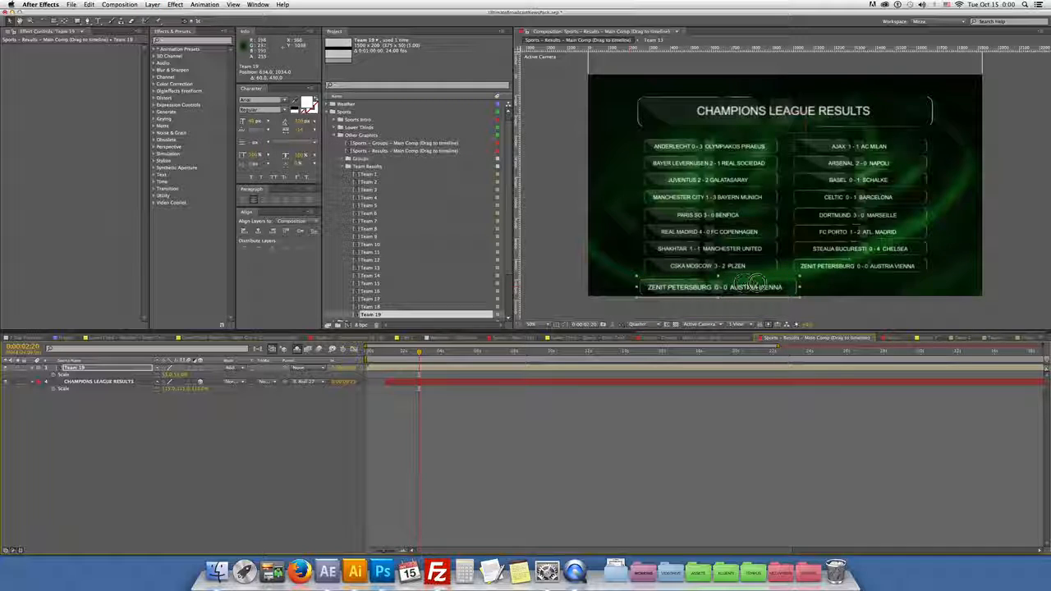
pyautogui.moveTo(754, 284); pyautogui.dragTo(809, 280)
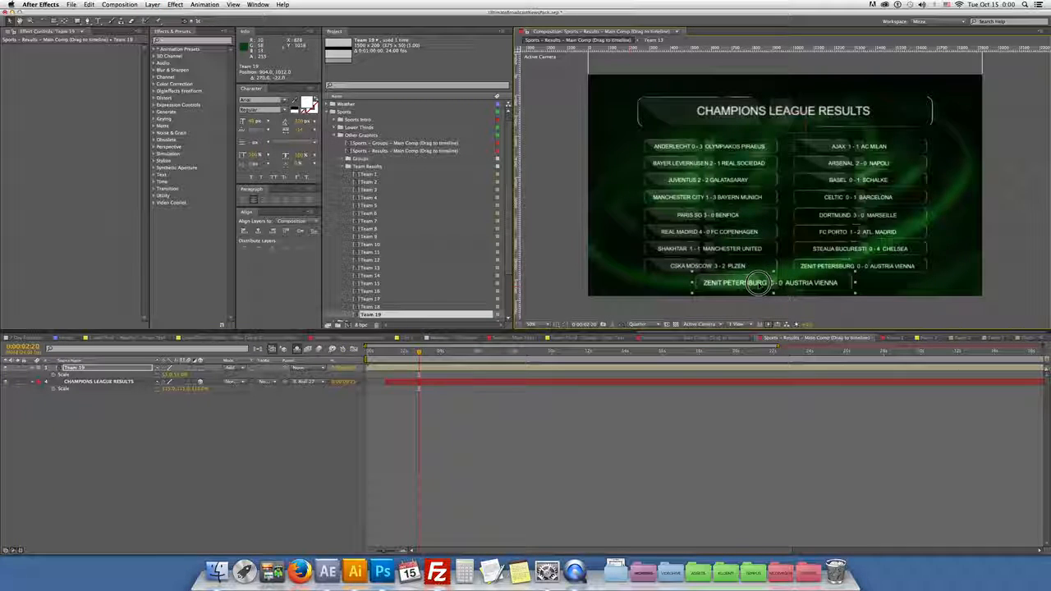
# Step: Shift the Team 19 layer to start at about 0:00:01:15 and preview the frame at 0:00:02:11
pyautogui.click(376, 351)
pyautogui.moveTo(377, 354); pyautogui.dragTo(413, 367)
pyautogui.click(413, 352)
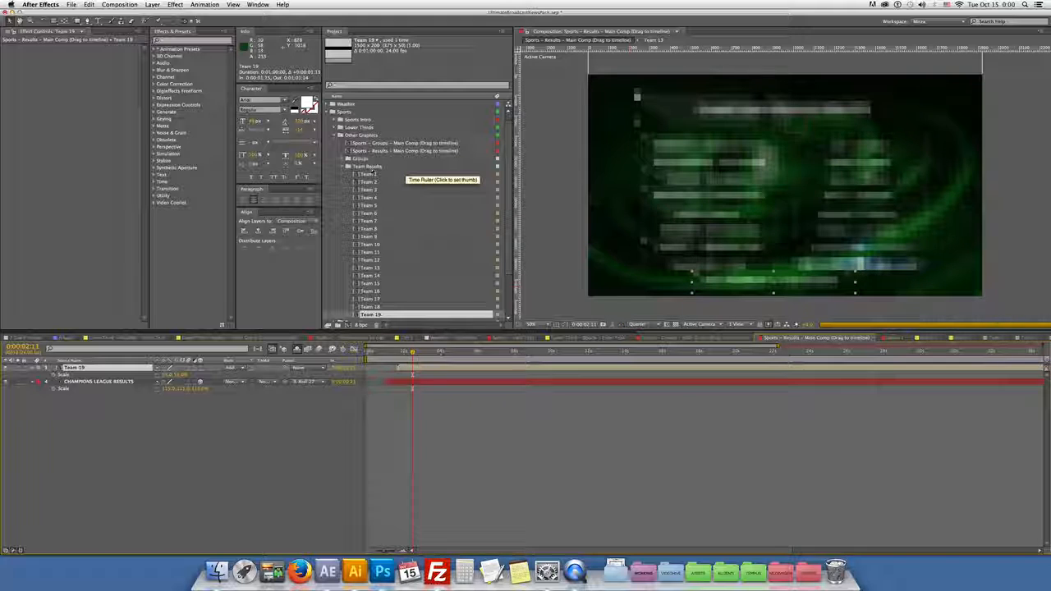
# Step: Collapse Other Graphics, view the contents of the sports Transition folder, and collapse the Sports folder
pyautogui.click(341, 136)
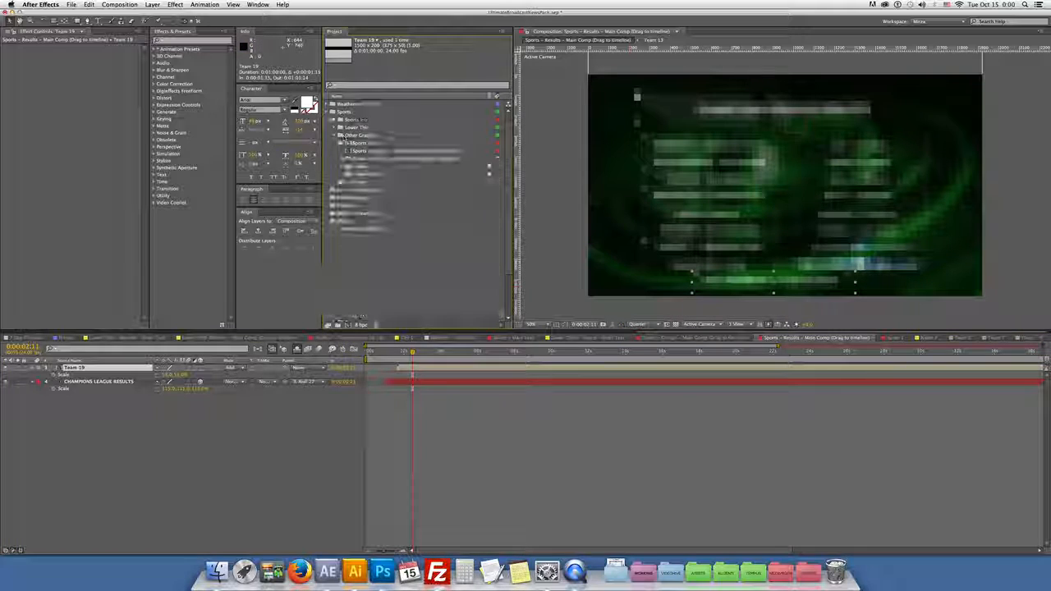
pyautogui.click(335, 143)
pyautogui.click(340, 151)
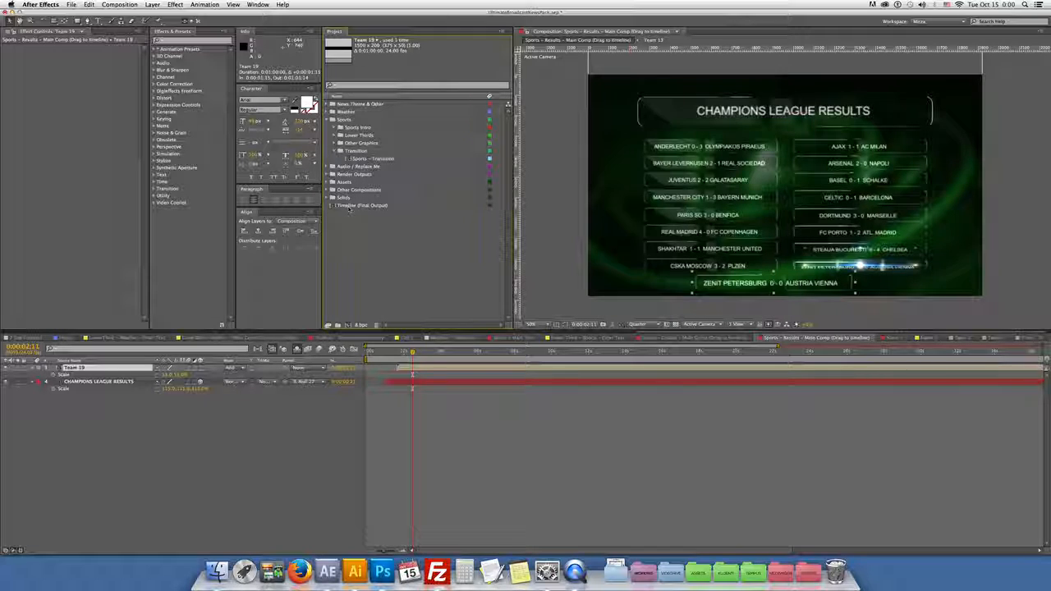
pyautogui.click(334, 151)
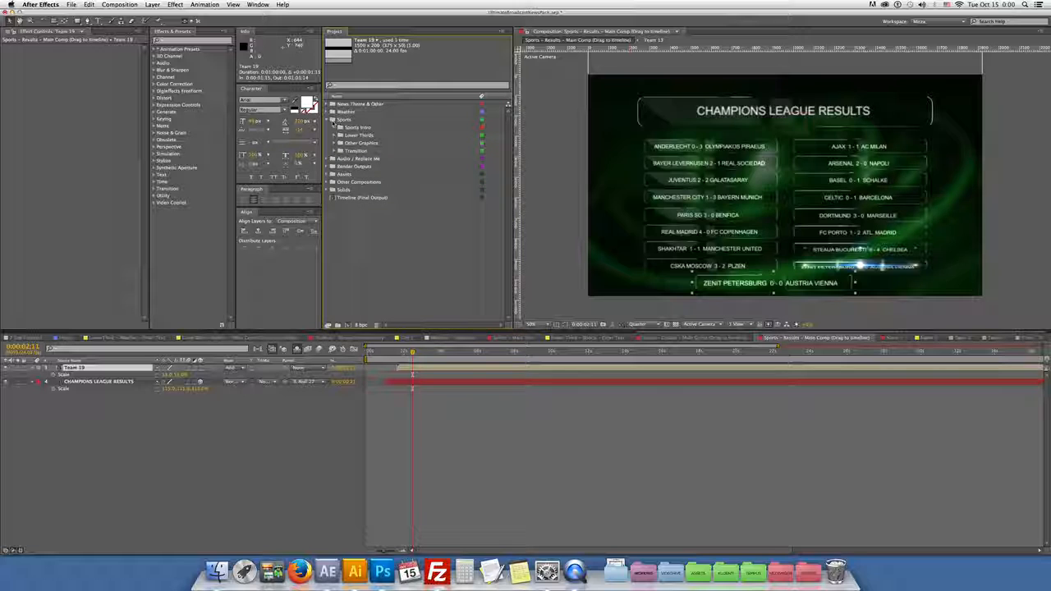
pyautogui.click(329, 122)
pyautogui.click(327, 120)
# Step: Open News – Intro – Main Comp, show the Color Change layer's 4-Color Gradient settings, and collapse the news folders
pyautogui.click(327, 104)
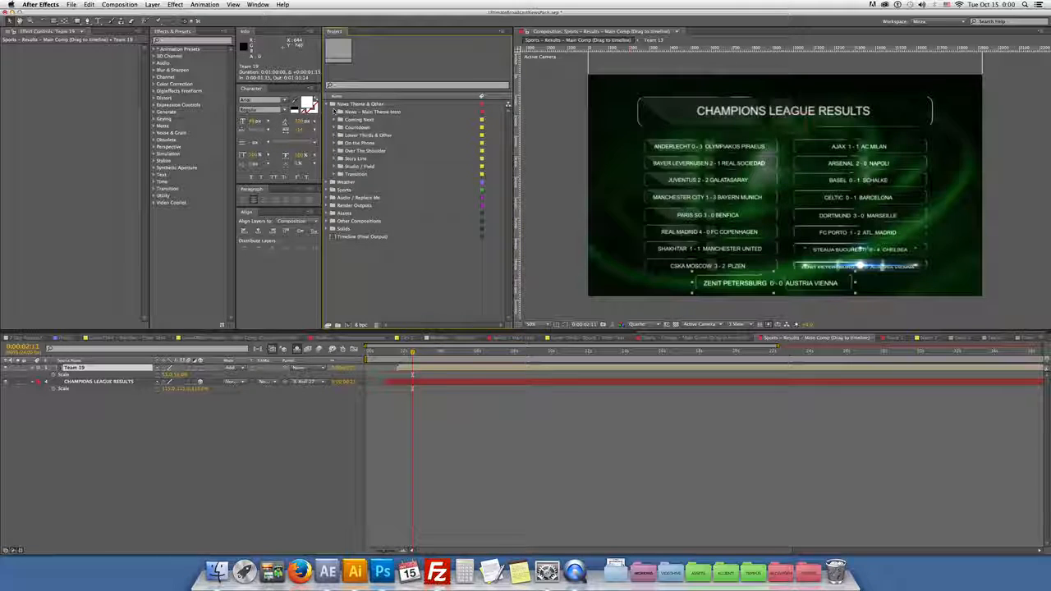
pyautogui.click(339, 111)
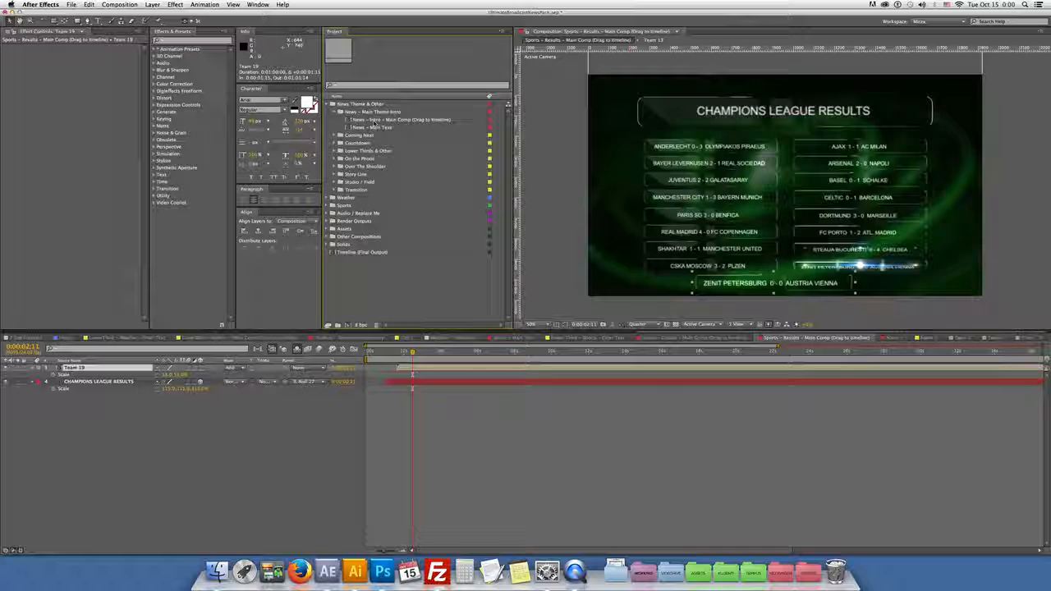
pyautogui.doubleClick(376, 120)
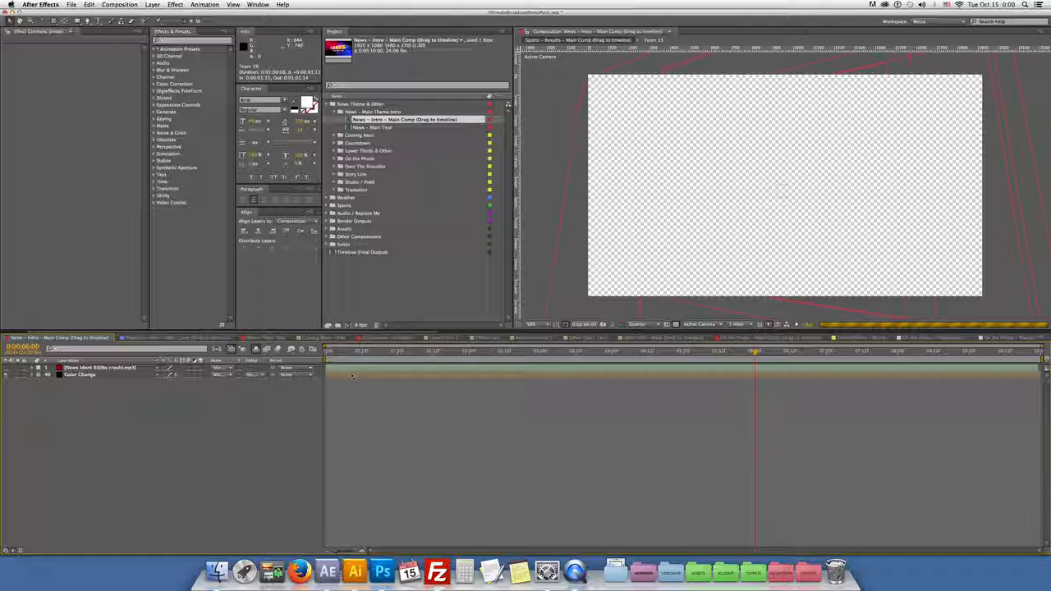
pyautogui.click(78, 374)
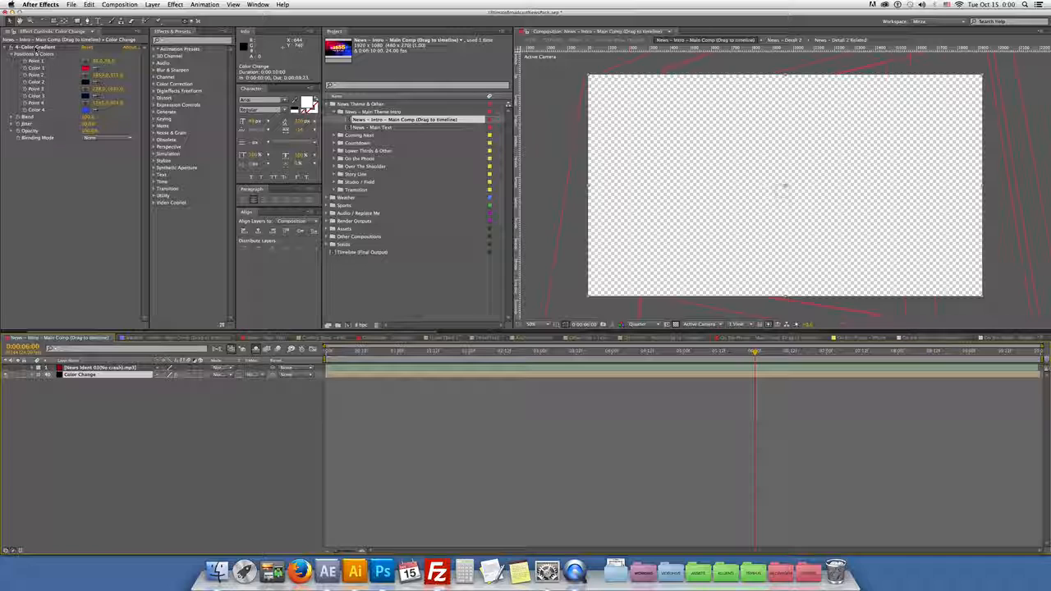
pyautogui.click(30, 32)
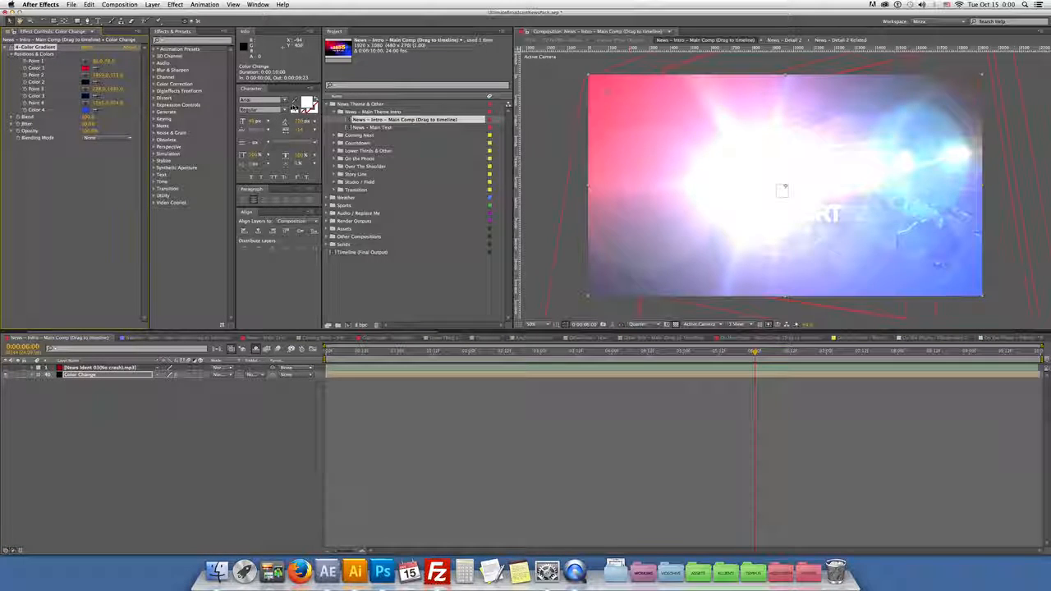
pyautogui.click(340, 111)
pyautogui.click(329, 104)
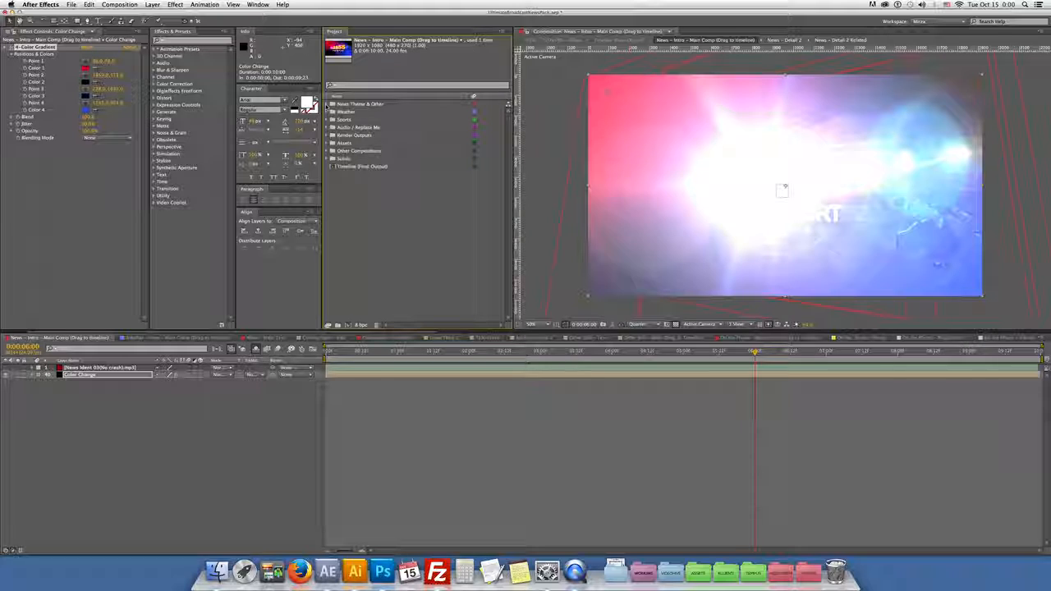
# Step: Bring up the Replace Footage file dialog for News Countdown 04 short.mp3 in Audio / Replace Me, cancel it, and collapse the folder
pyautogui.click(331, 127)
pyautogui.click(377, 135)
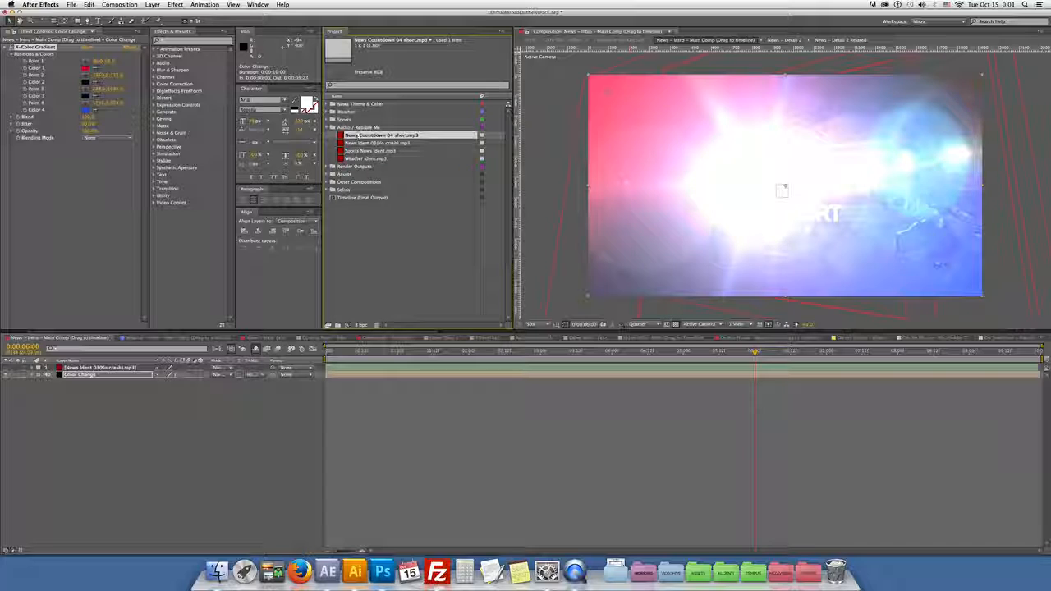
pyautogui.rightClick(376, 136)
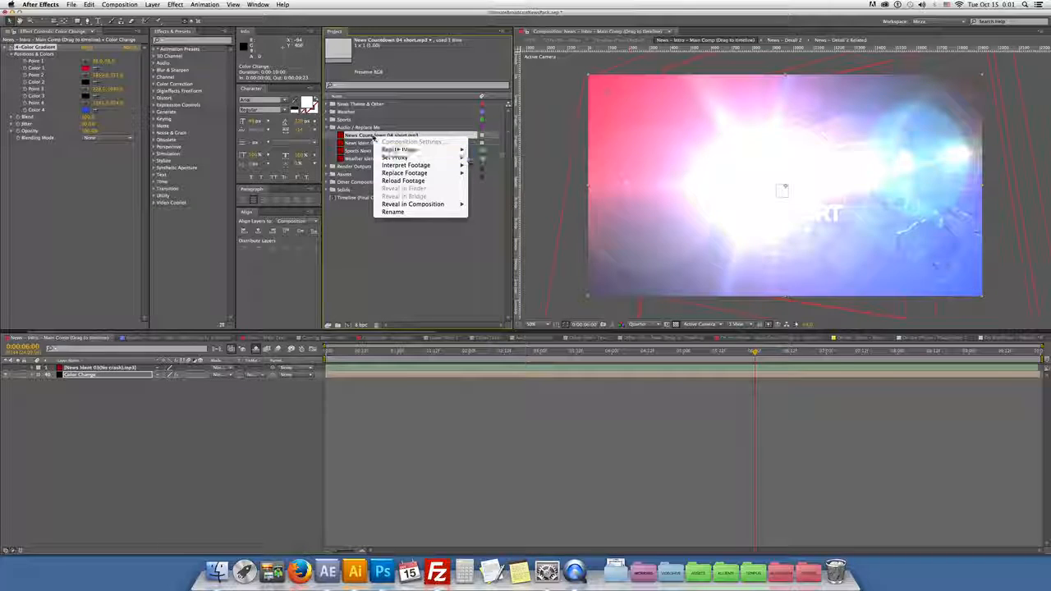
pyautogui.moveTo(407, 174)
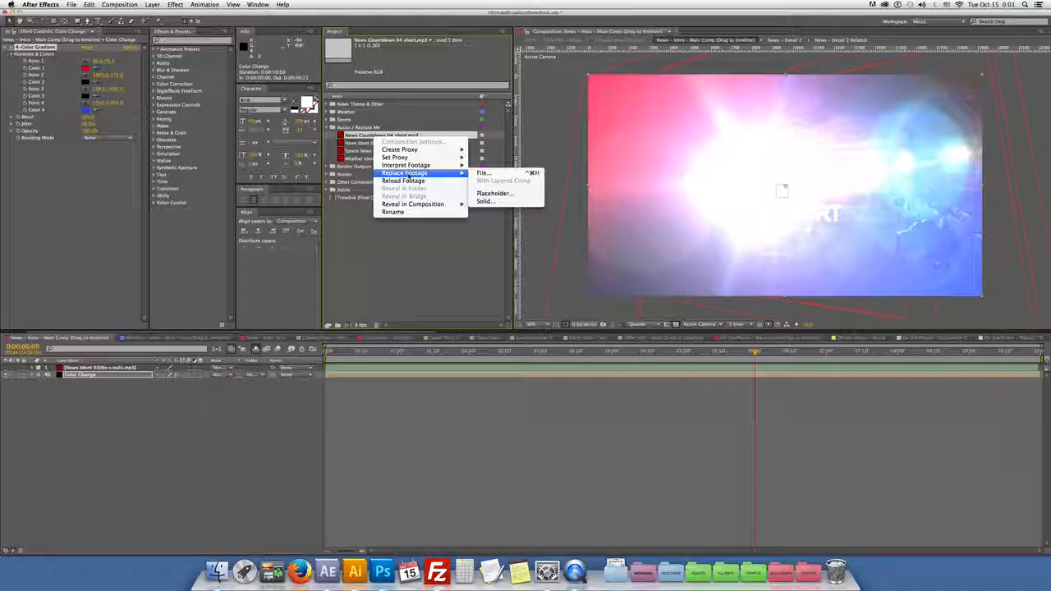
pyautogui.click(496, 173)
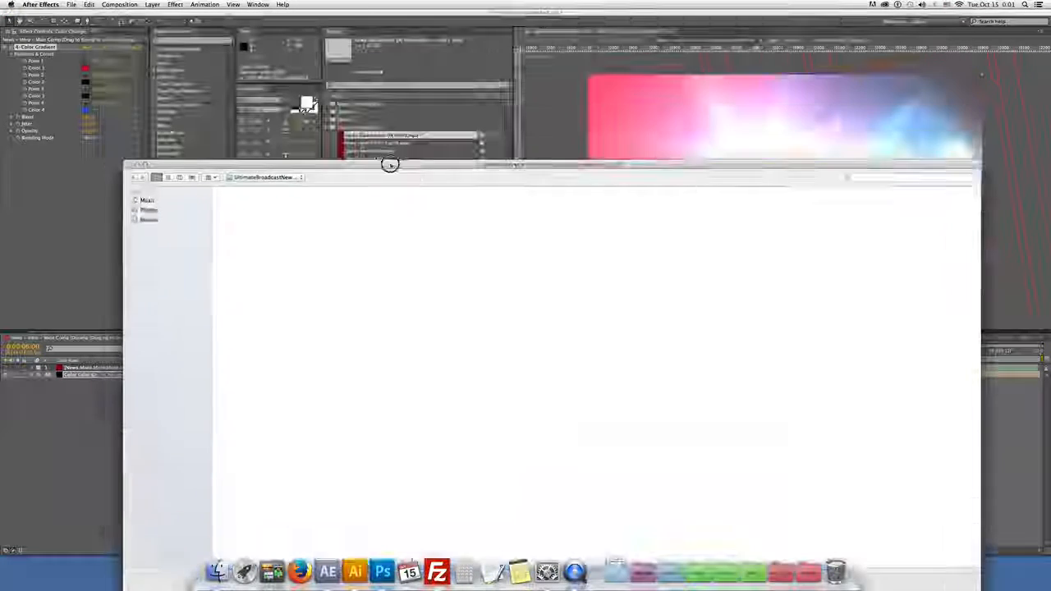
pyautogui.moveTo(390, 164); pyautogui.dragTo(401, 318)
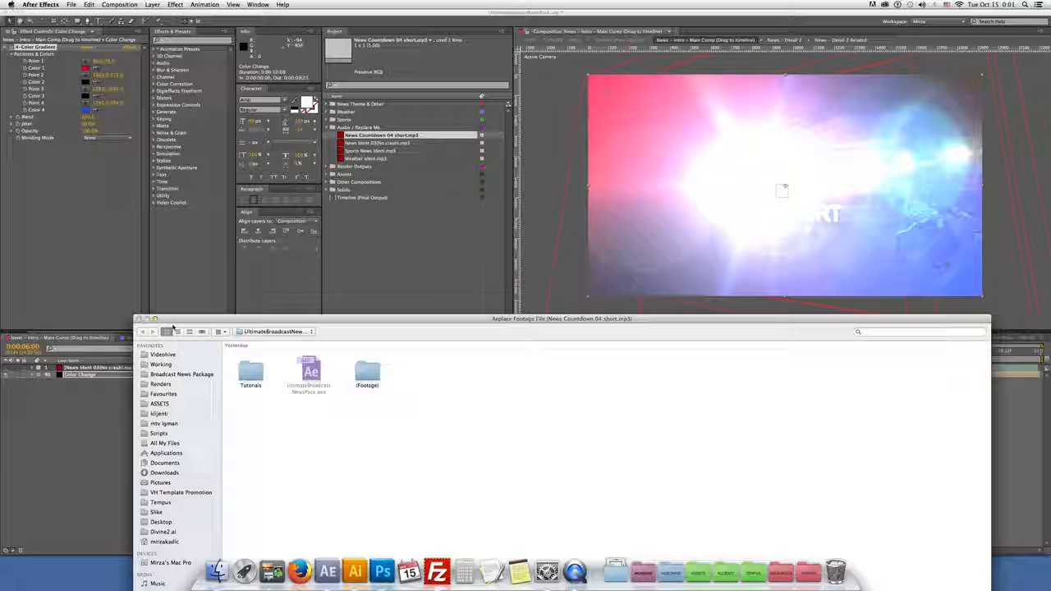
pyautogui.moveTo(591, 319); pyautogui.dragTo(363, 24)
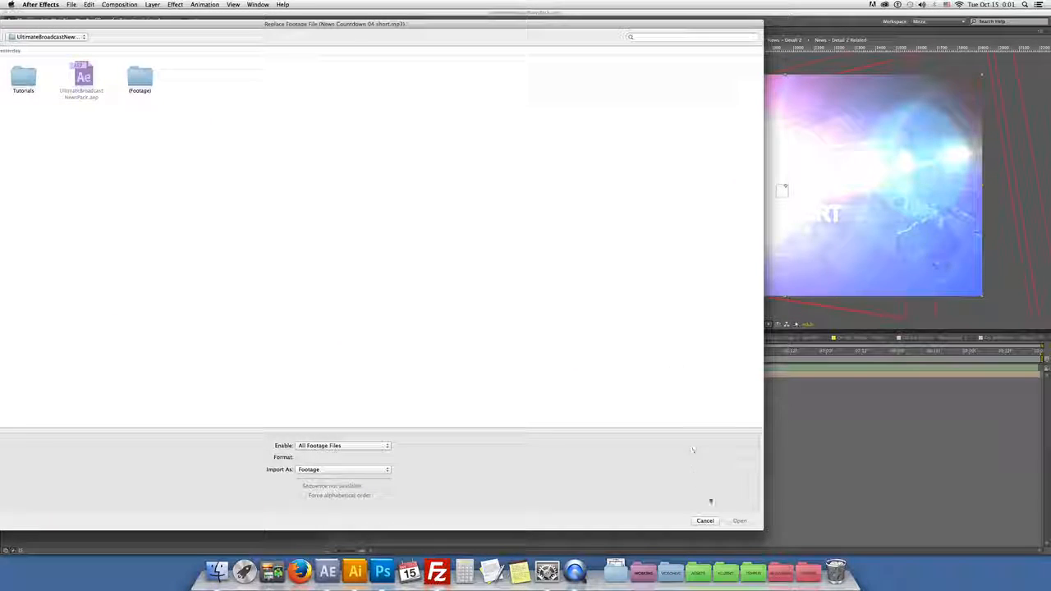
pyautogui.click(713, 522)
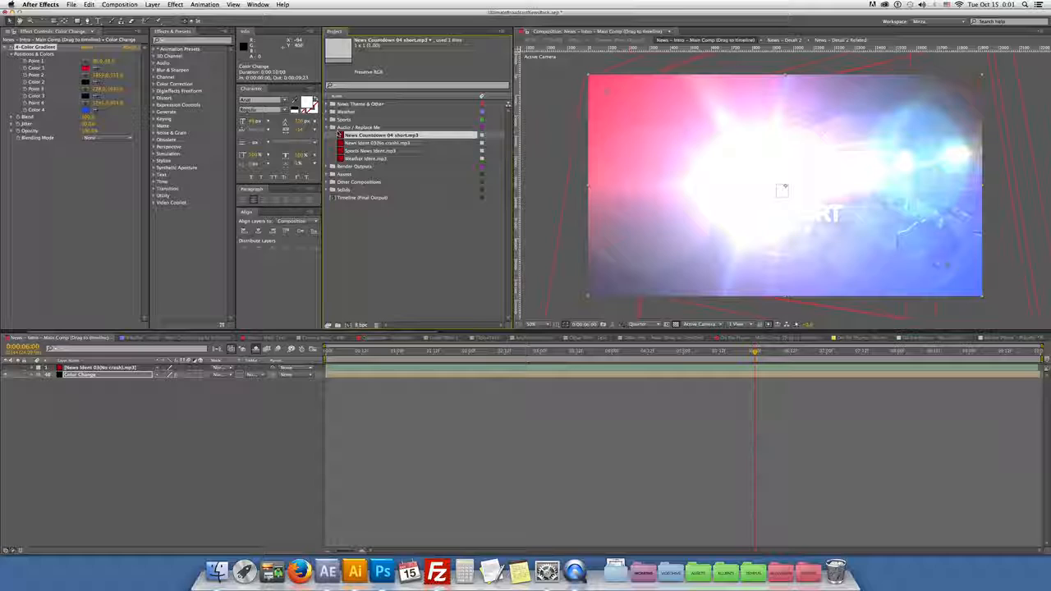
pyautogui.click(330, 128)
# Step: Open the HD – 1280x720 – 24 fps comp from Render Outputs and view the composition commands available for rendering
pyautogui.click(330, 136)
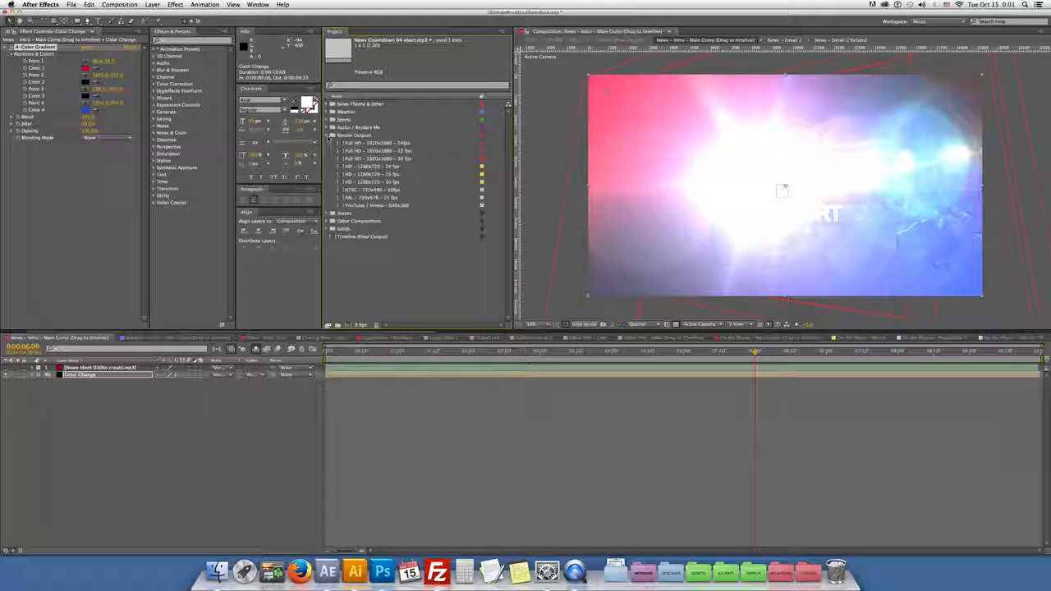
pyautogui.click(370, 237)
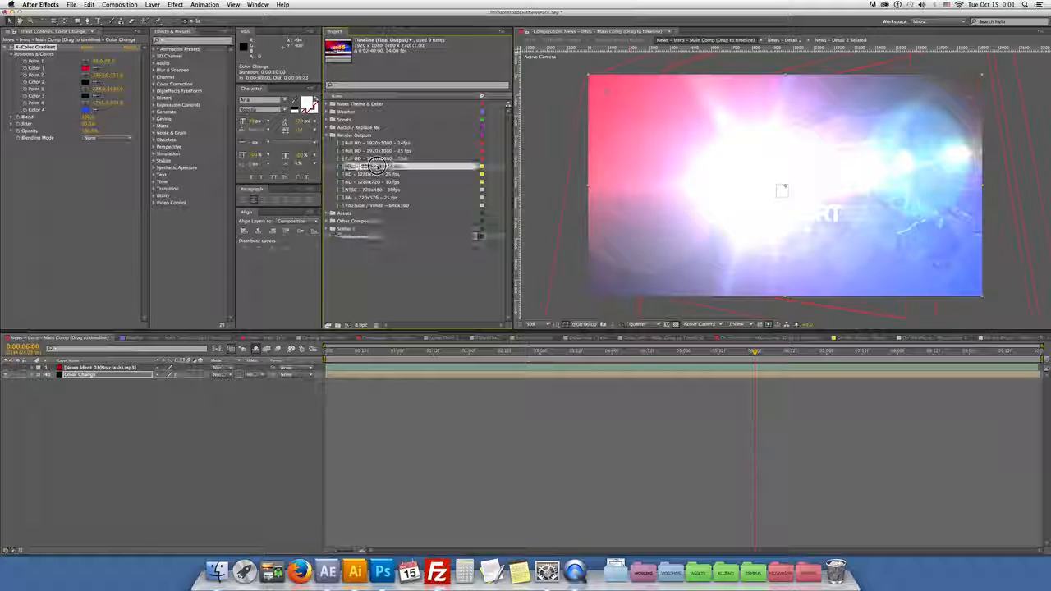
pyautogui.doubleClick(374, 166)
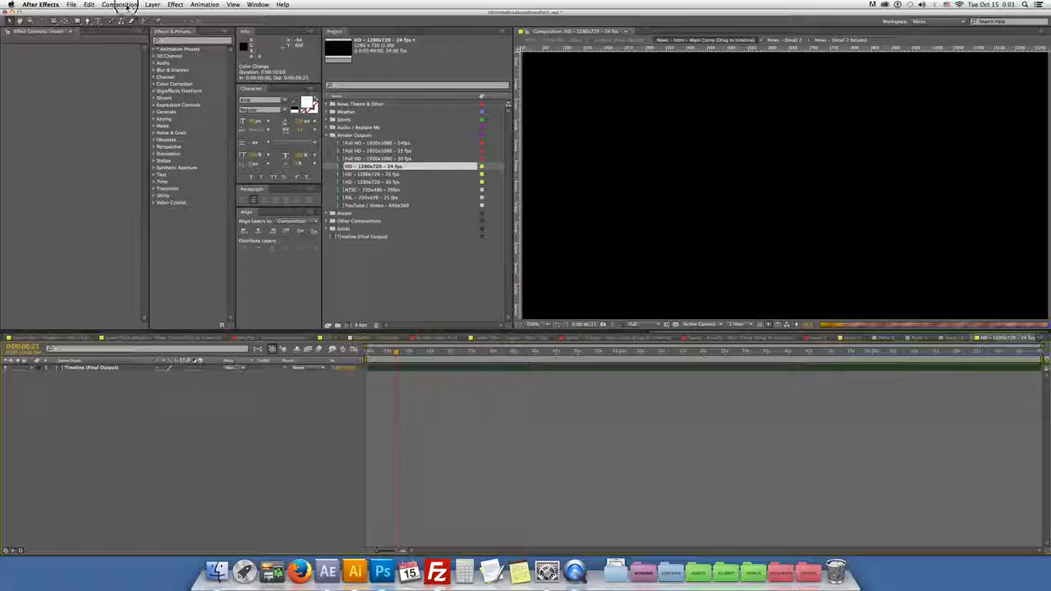
pyautogui.click(120, 4)
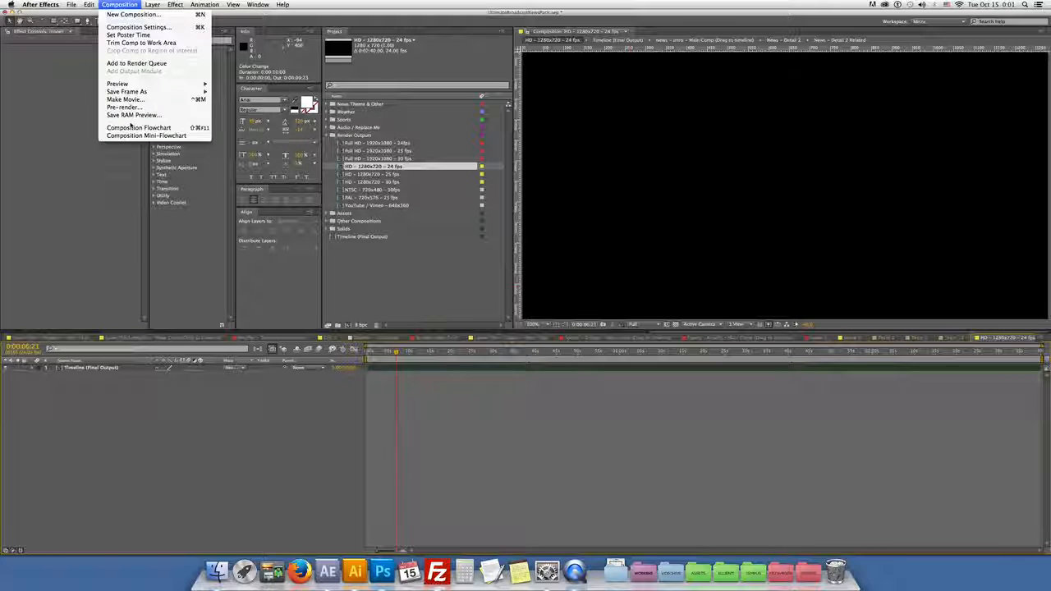
pyautogui.click(457, 311)
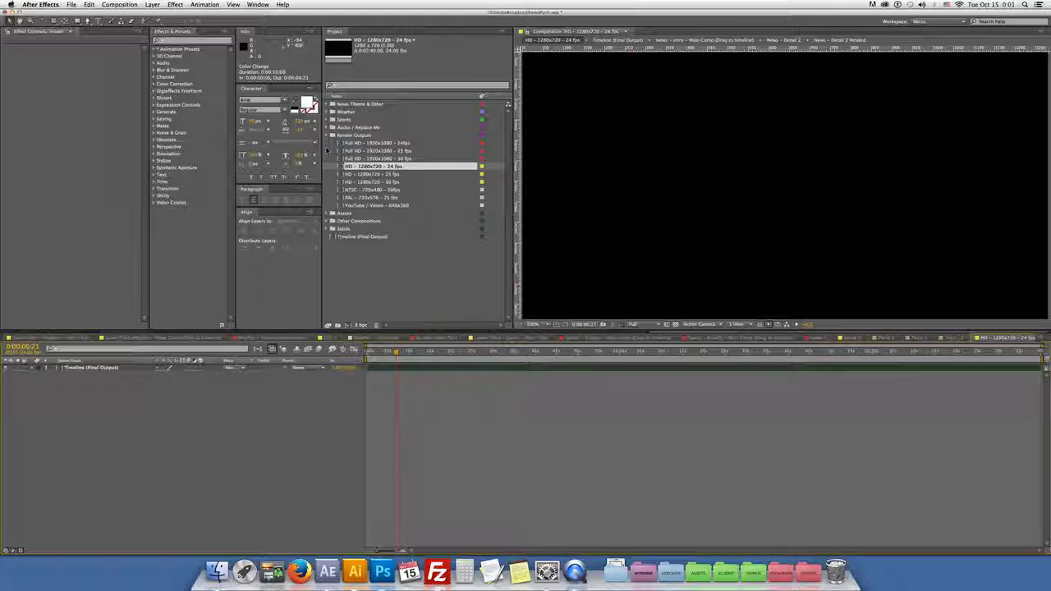
# Step: Collapse Render Outputs, view the footage files in the Assets folder, and collapse it
pyautogui.click(332, 135)
pyautogui.click(329, 144)
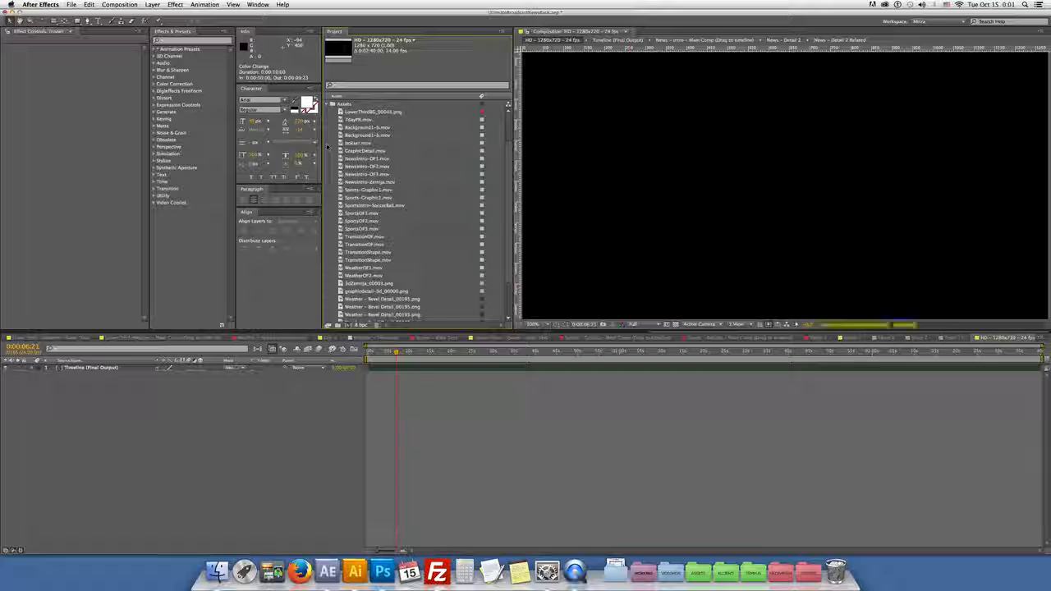
pyautogui.click(331, 105)
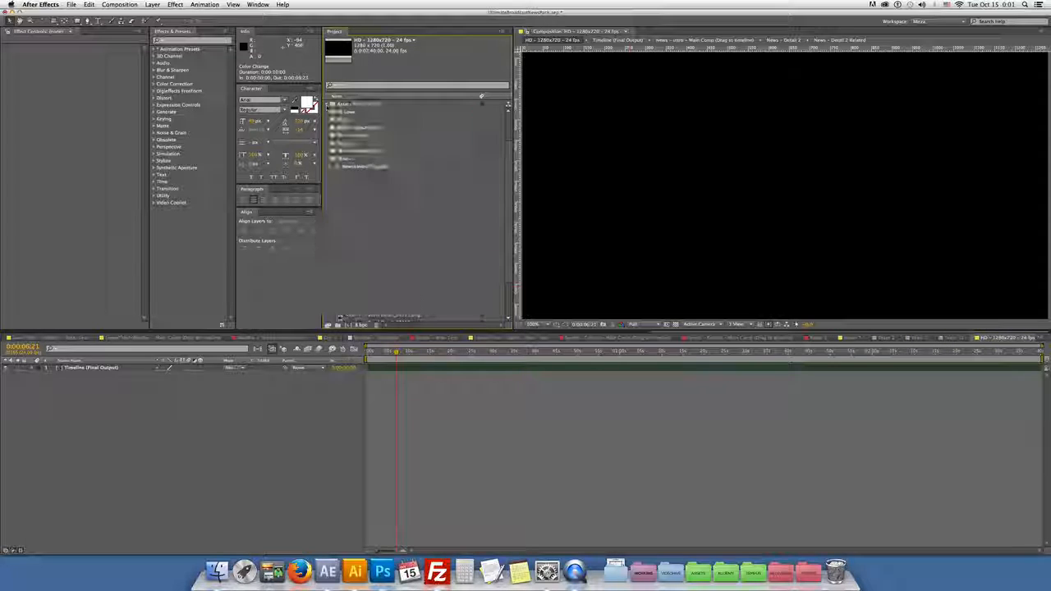